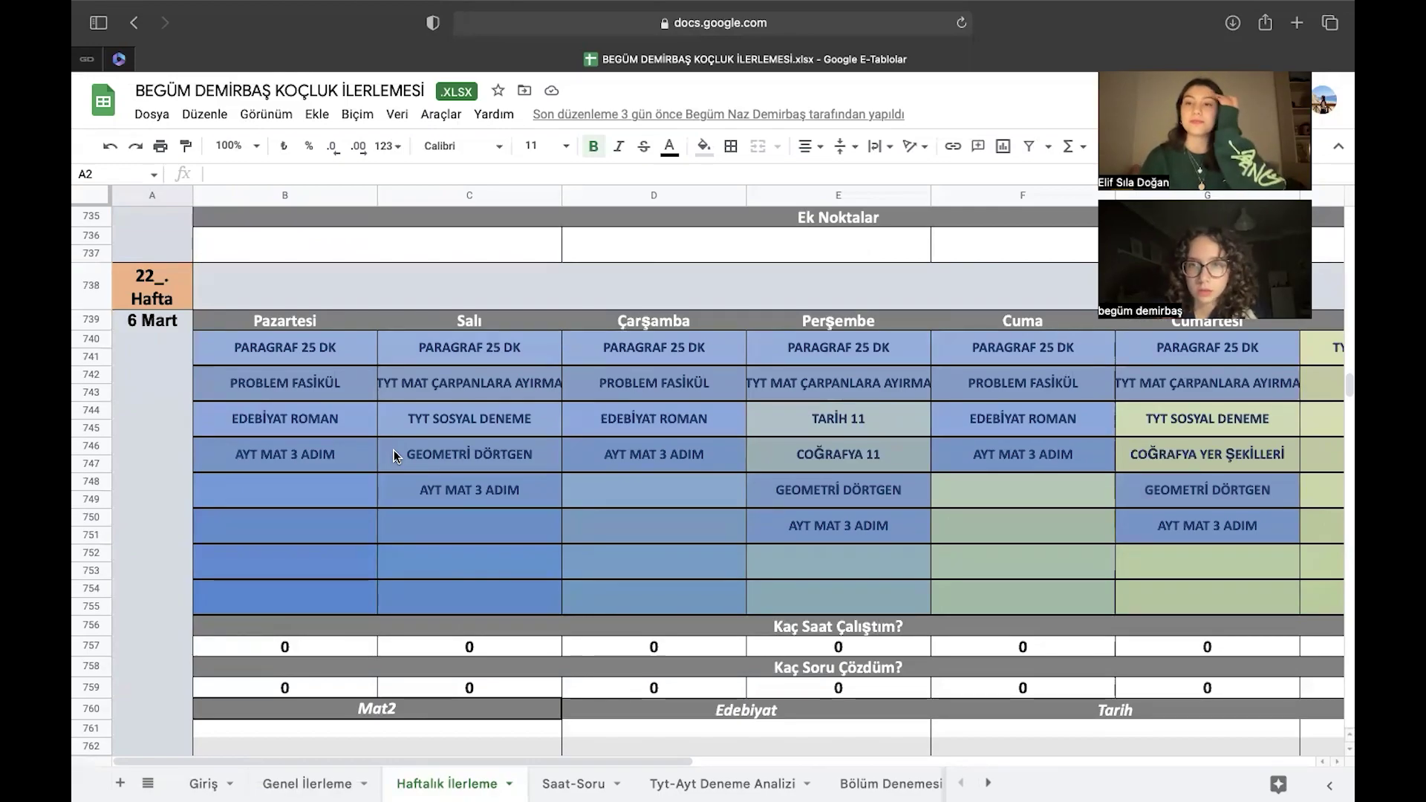
Review the 27 Şubat and 6 Mart weekly study plans on the Haftalık İlerleme sheet, from Pazartesi through Pazar.
scroll(394, 450, "up", 8)
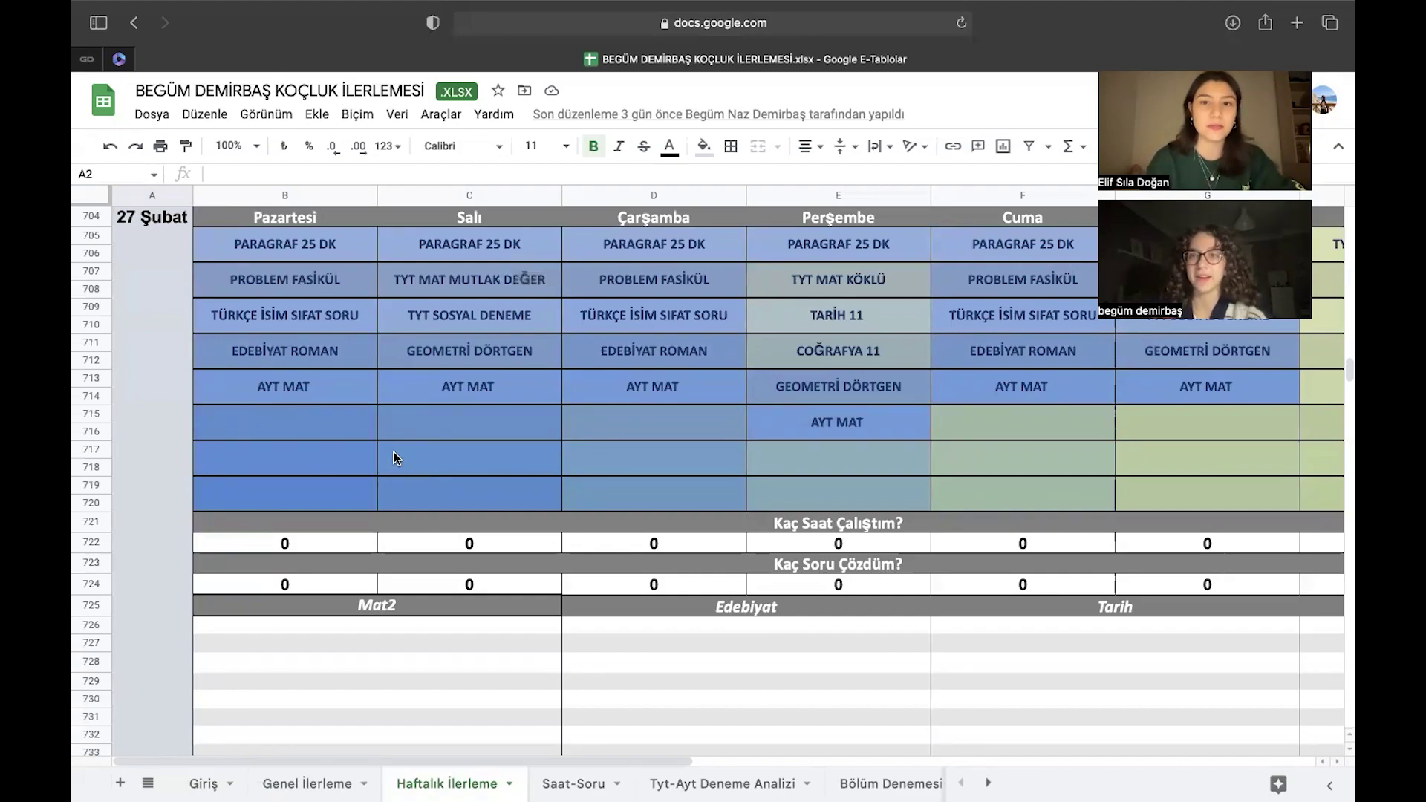
scroll(393, 456, "down", 1)
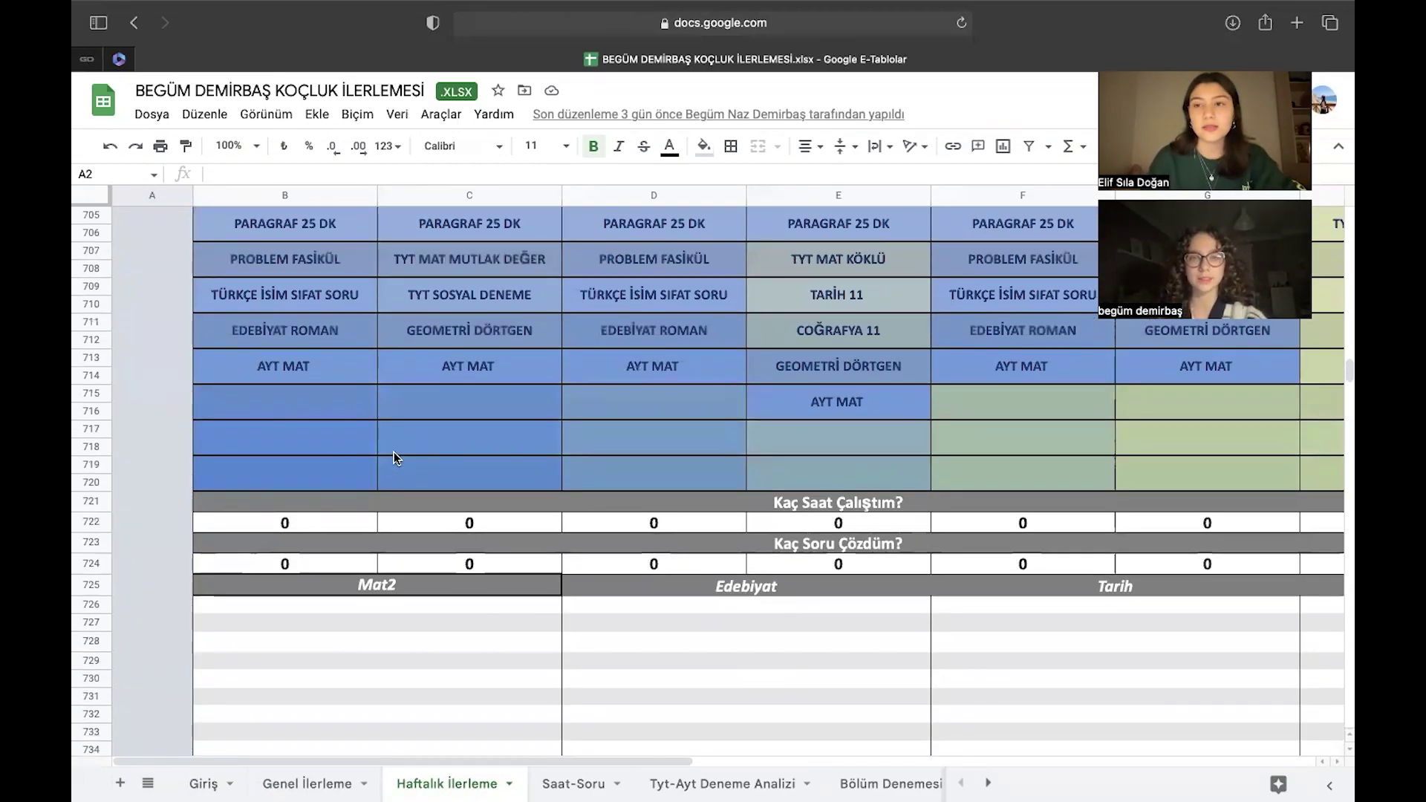
scroll(394, 457, "down", 10)
scroll(394, 456, "down", 2)
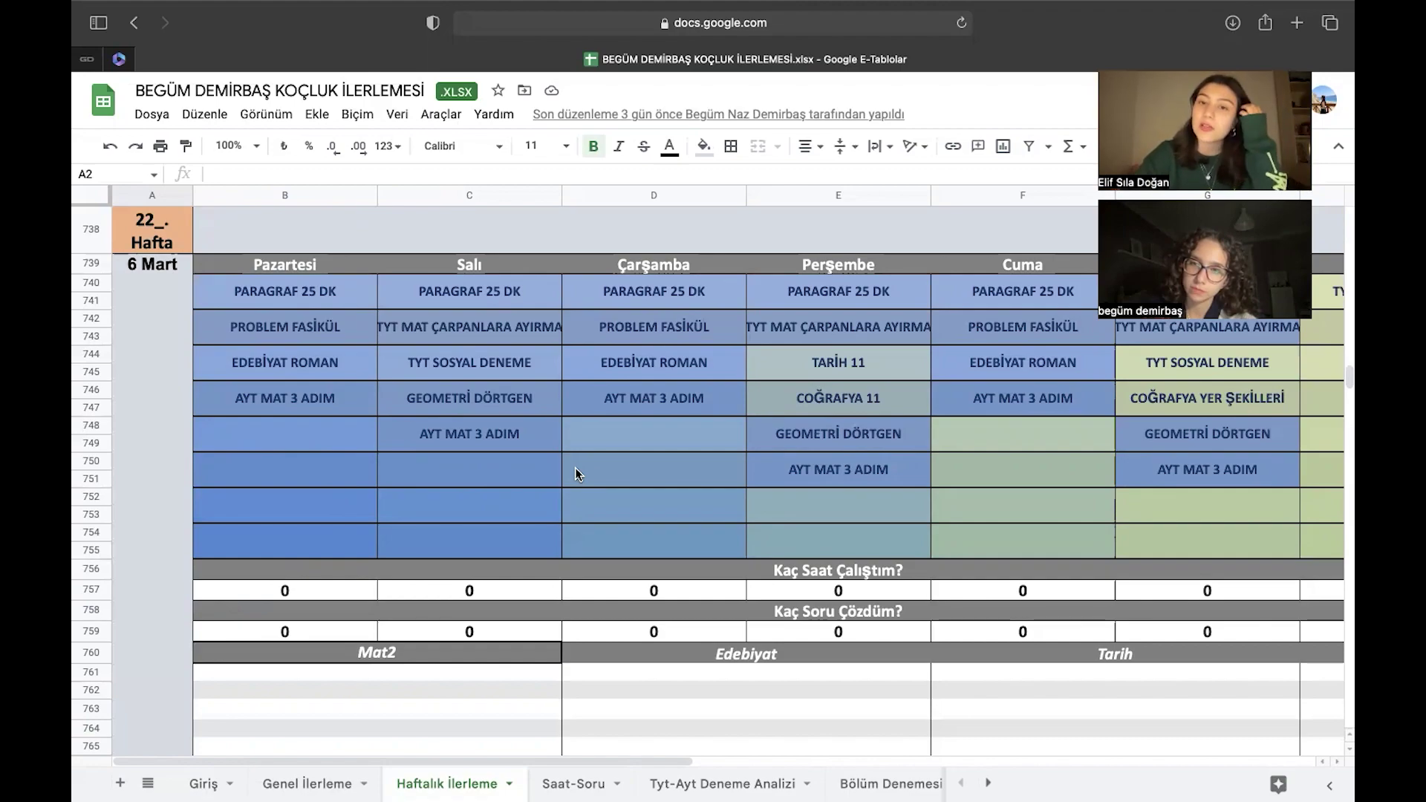
scroll(968, 422, "right", 5)
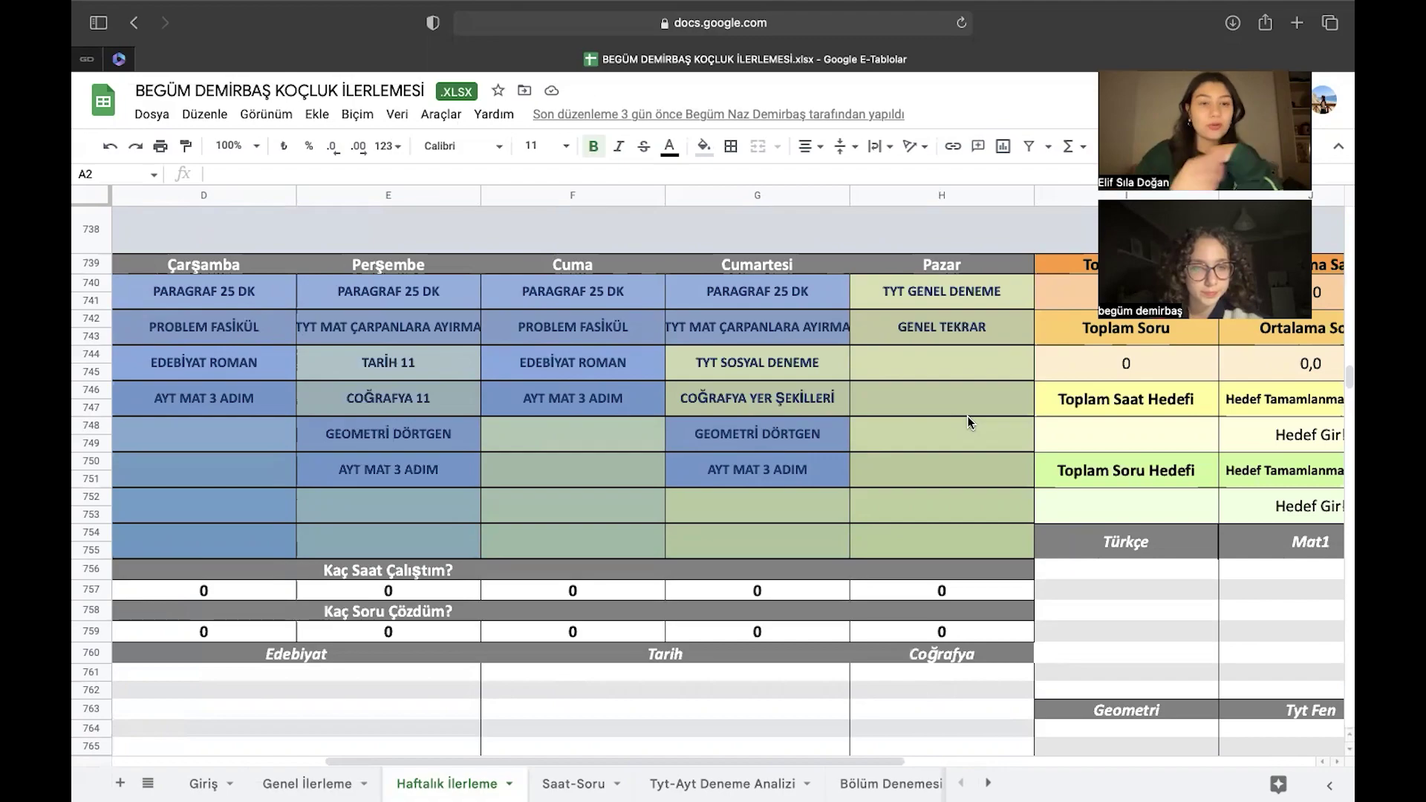
scroll(967, 421, "left", 5)
scroll(718, 420, "right", 1)
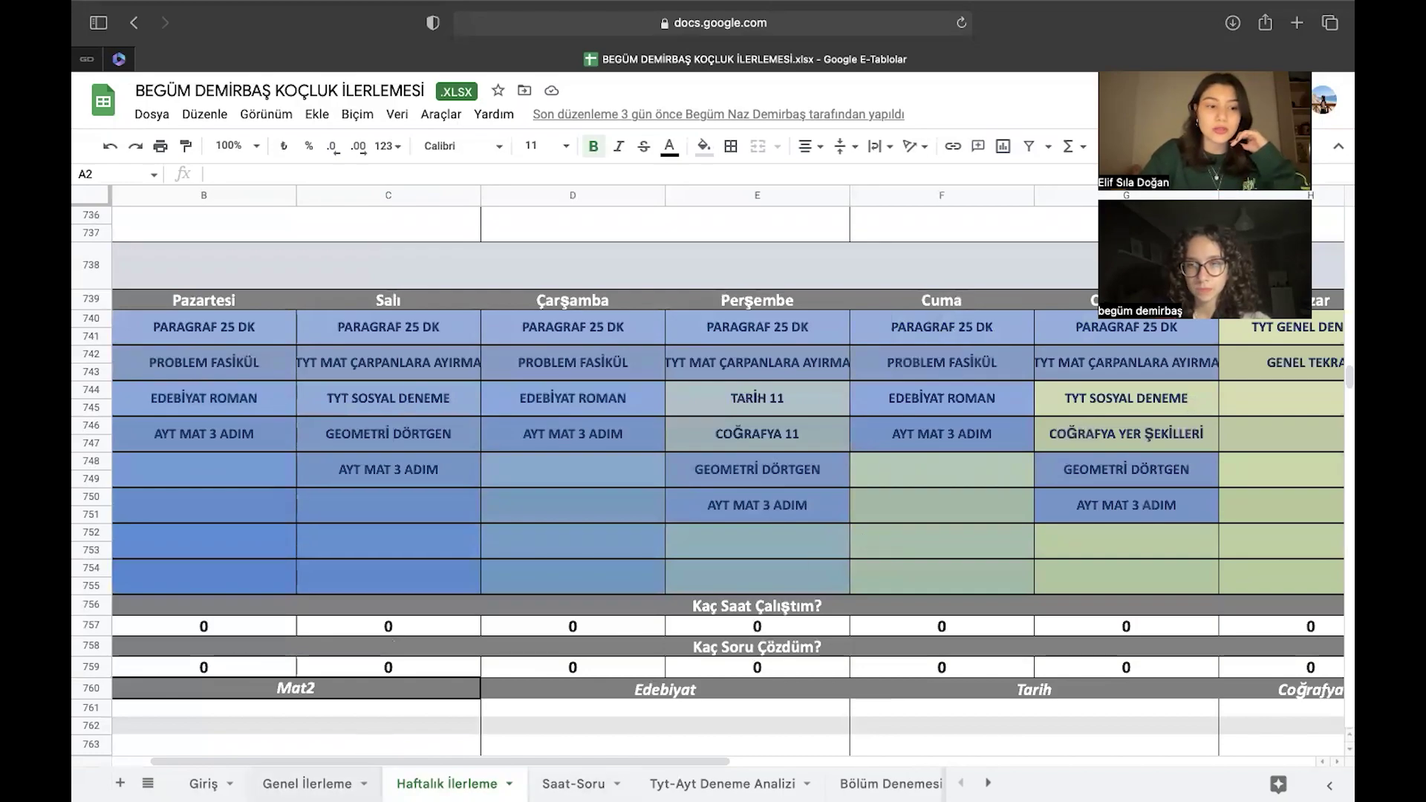
Examine the colour-coded topic progress for Türkçe, Edebiyat, MAT1 and the neighbouring subjects on the Genel İlerleme sheet.
left_click(316, 784)
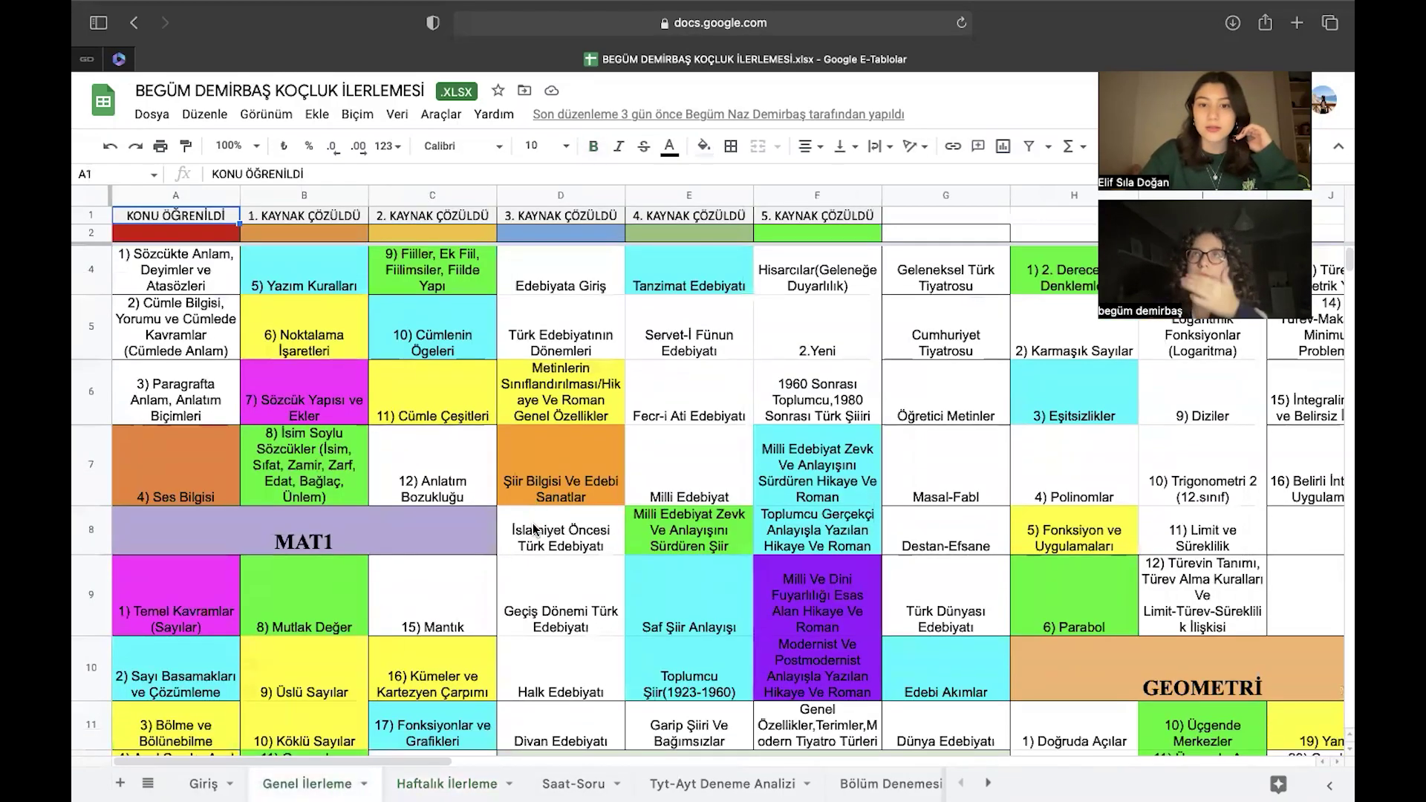
scroll(532, 526, "down", 1)
scroll(533, 525, "up", 1)
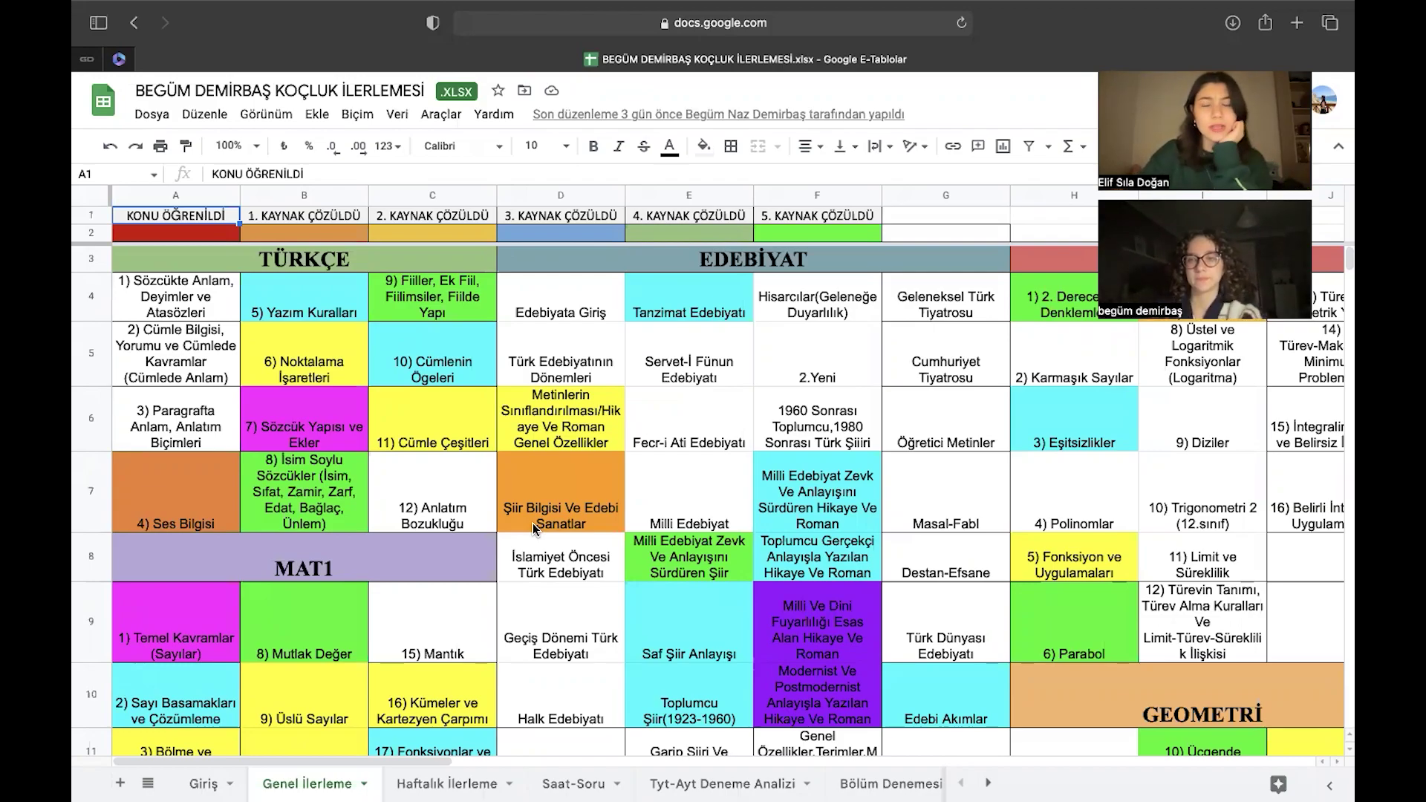
scroll(711, 504, "right", 2)
scroll(711, 504, "down", 1)
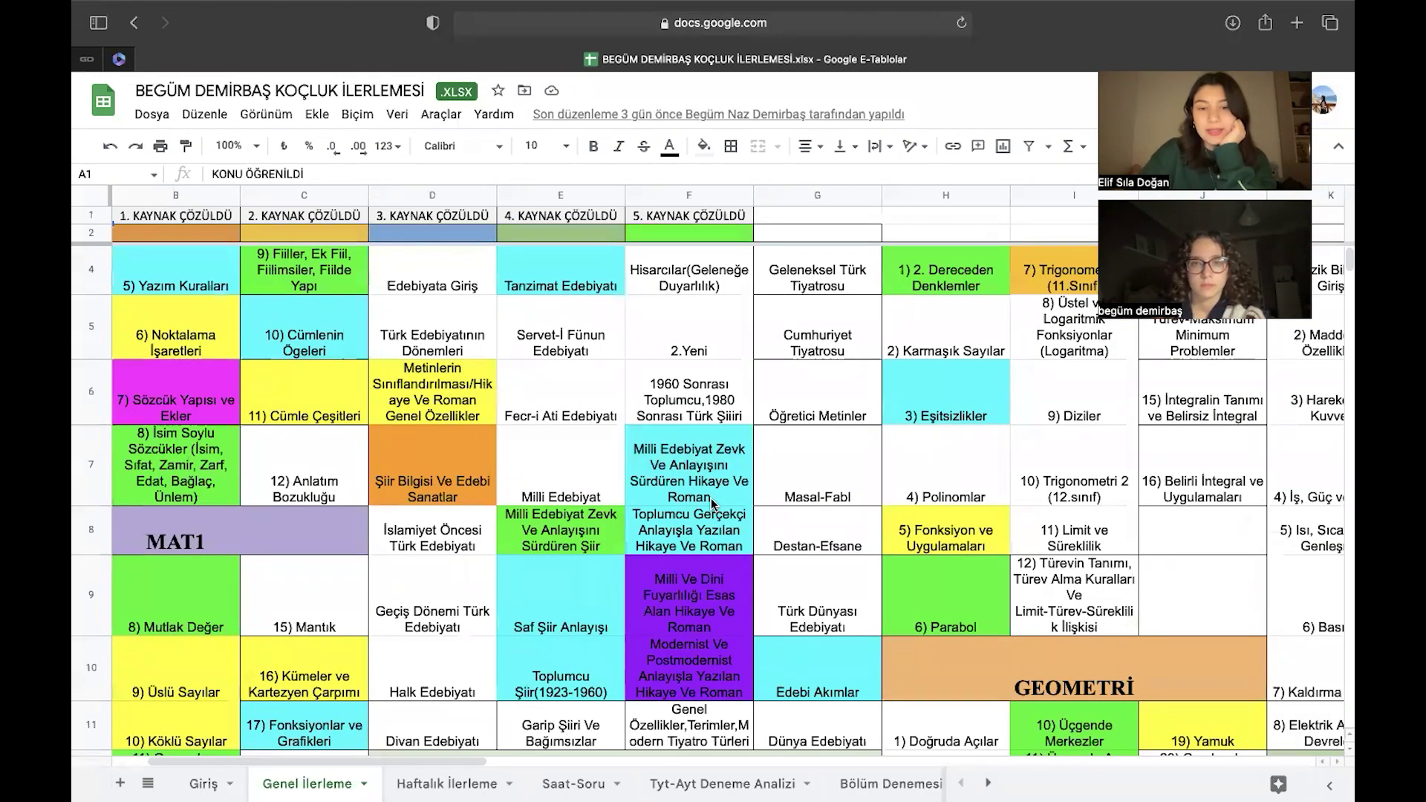
scroll(711, 503, "down", 2)
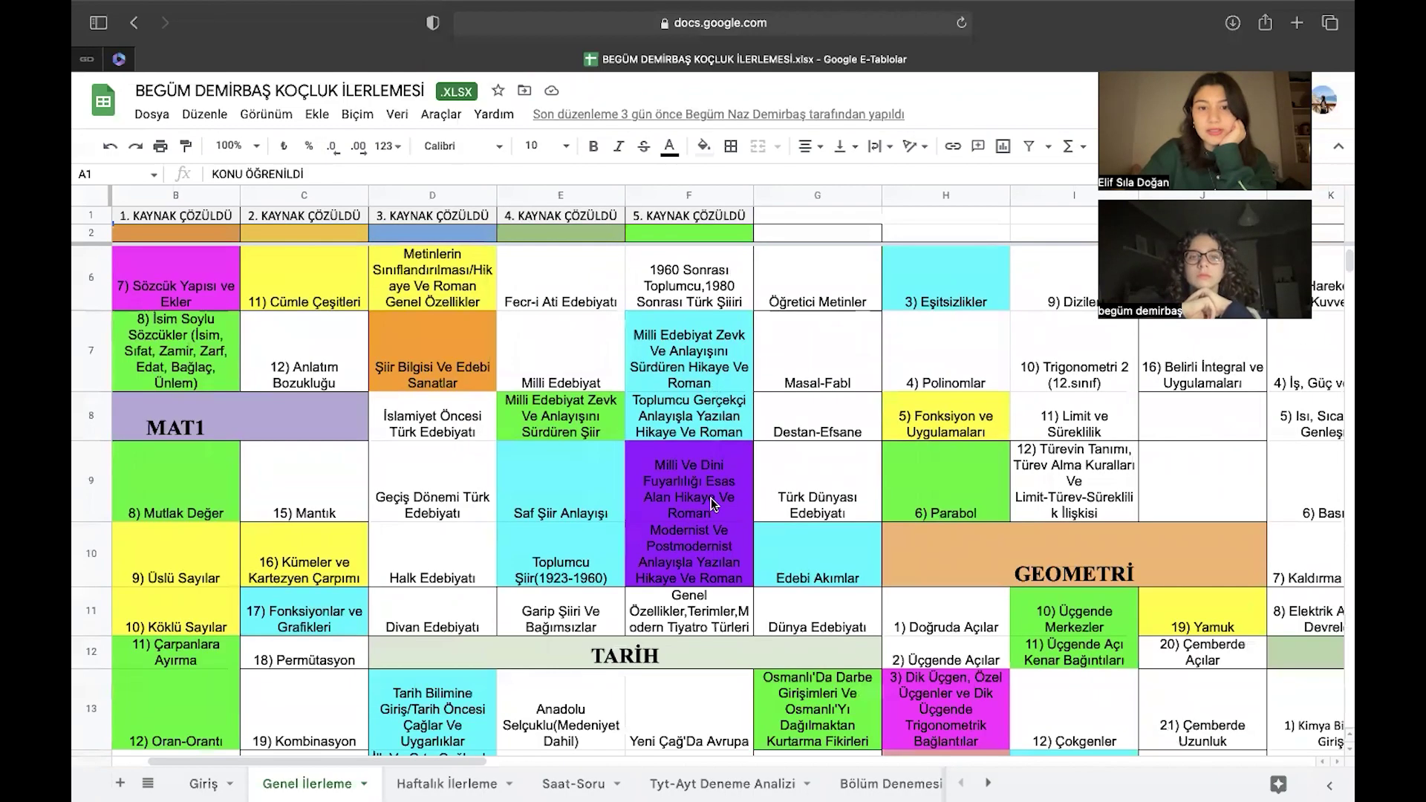
scroll(710, 503, "up", 1)
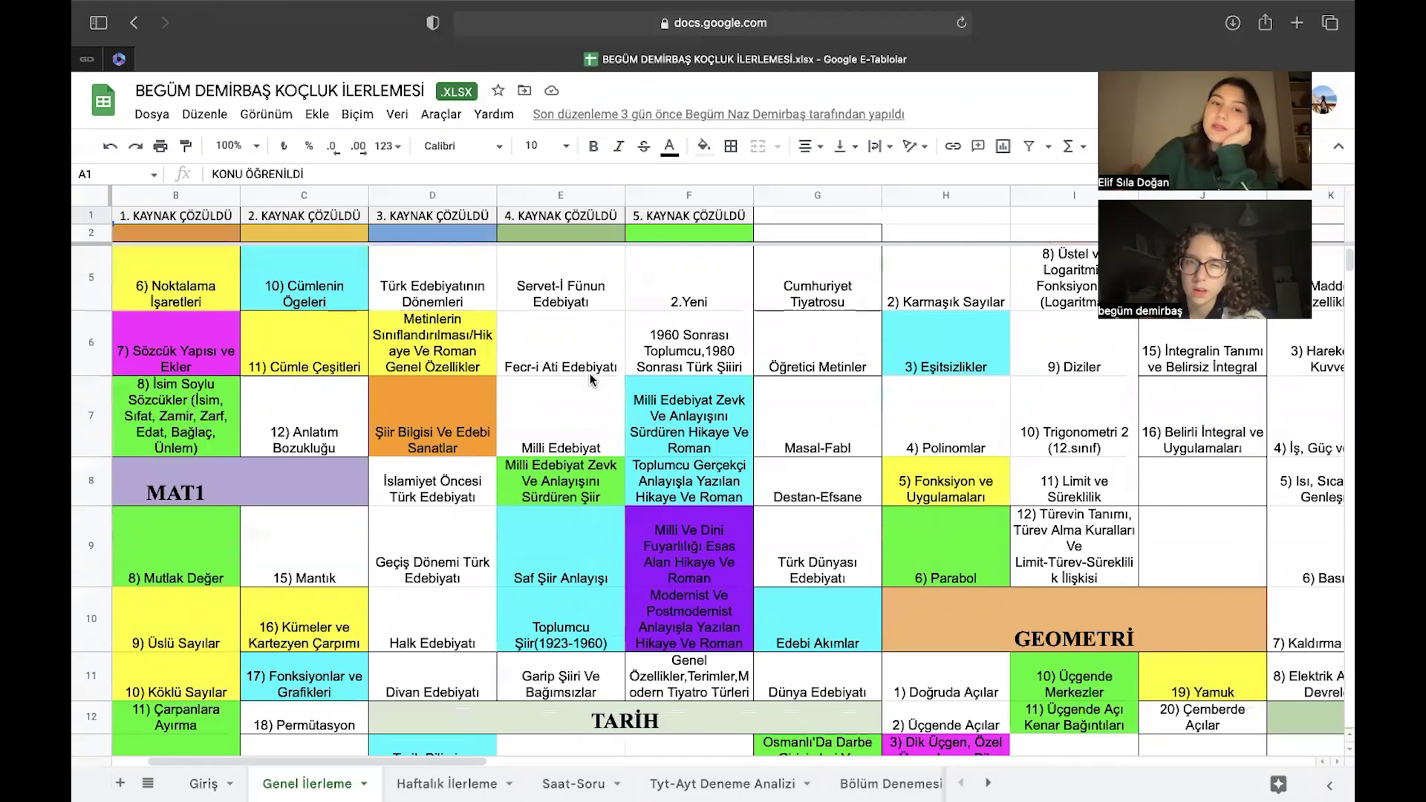
scroll(594, 342, "up", 2)
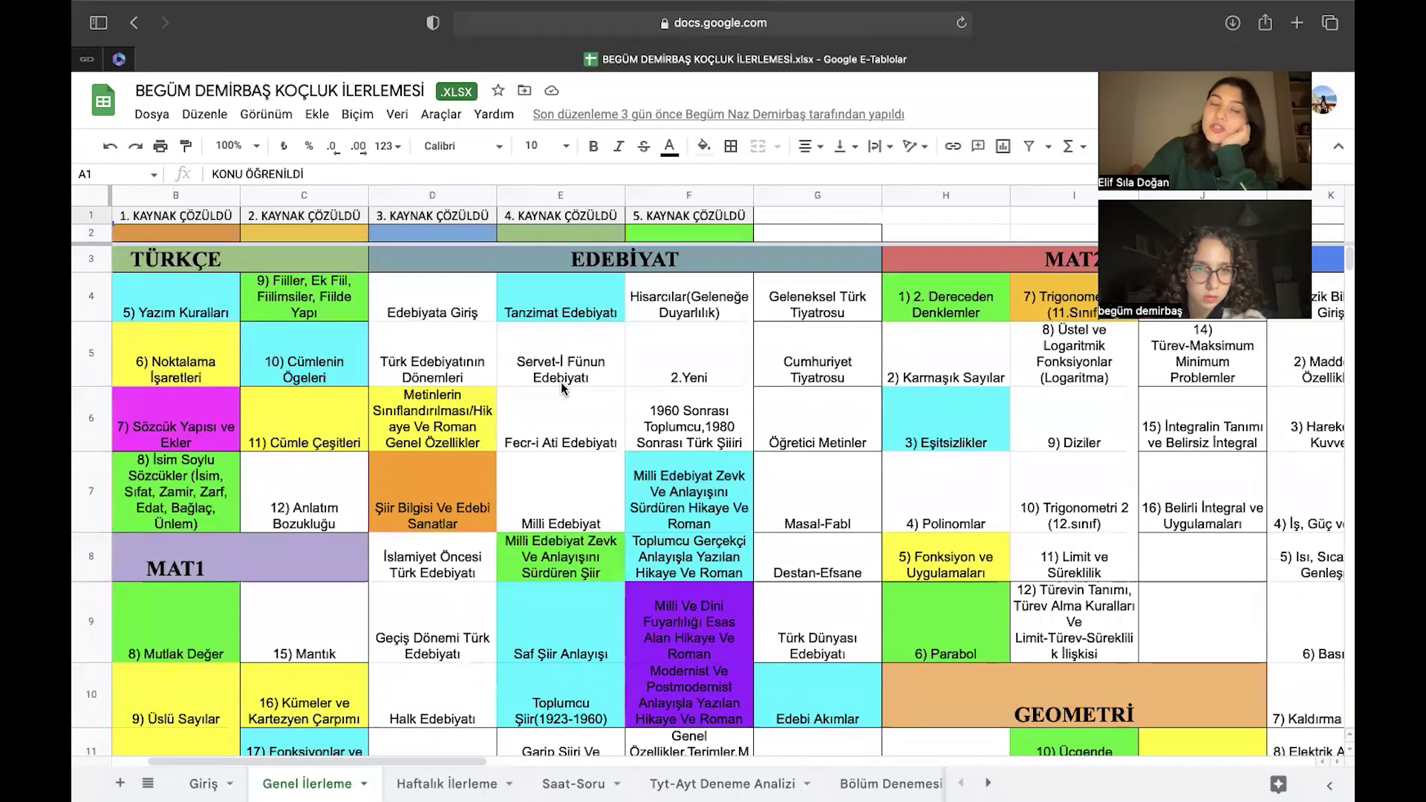
scroll(562, 500, "down", 1)
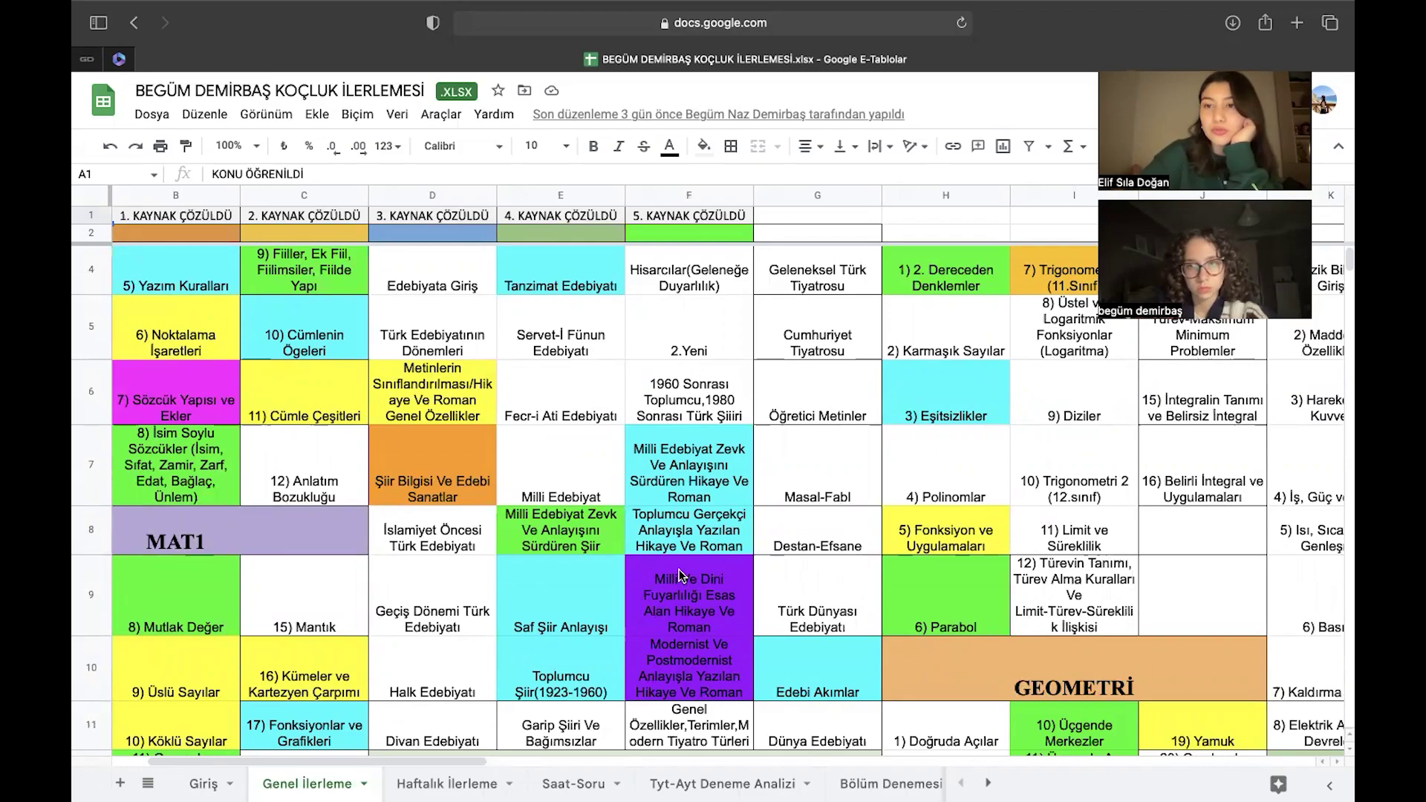
Go through the Edebiyat topics from İslamiyet Öncesi Türk Edebiyatı down to Divan Edebiyatı.
left_click(420, 585)
left_click(421, 544)
scroll(421, 639, "down", 1)
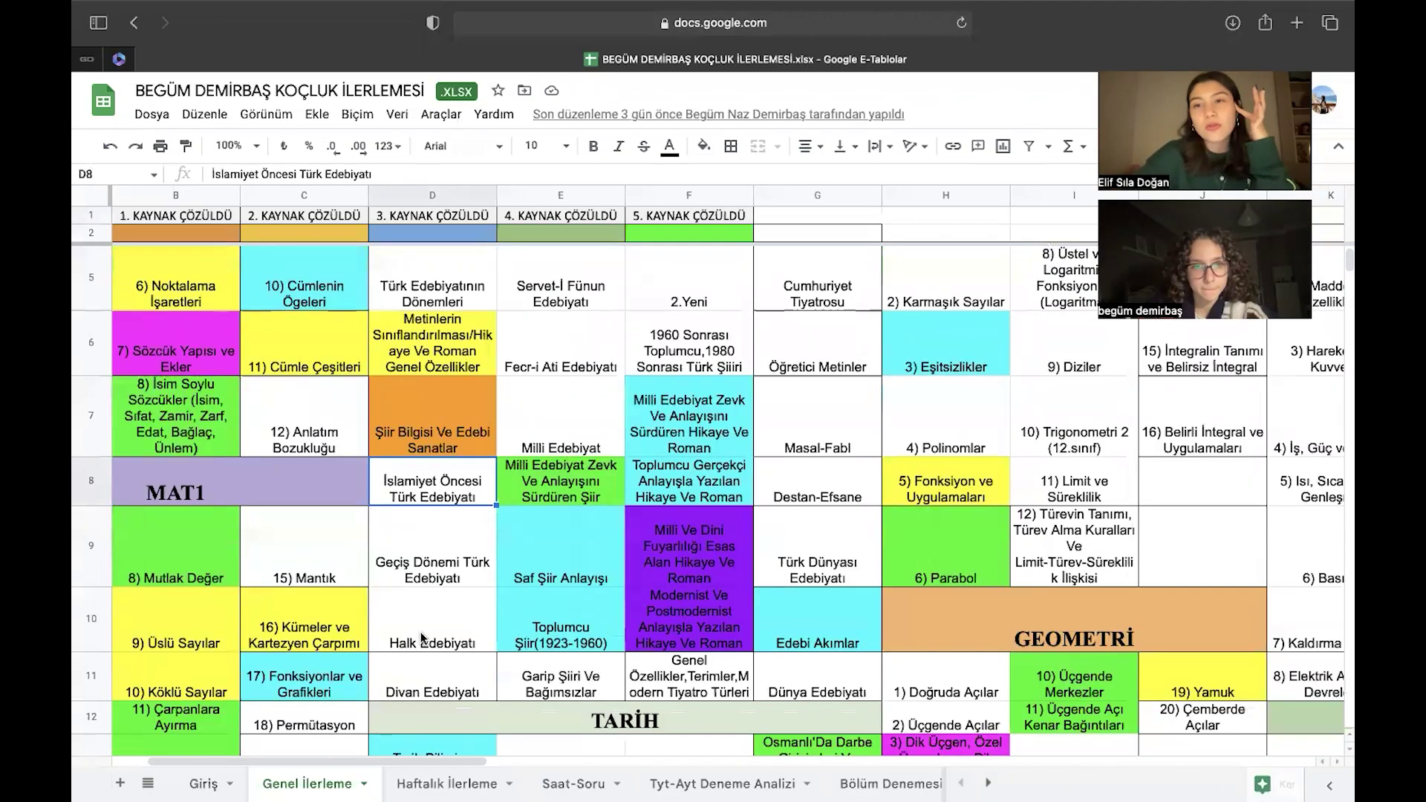
left_click(435, 633)
left_click(439, 668)
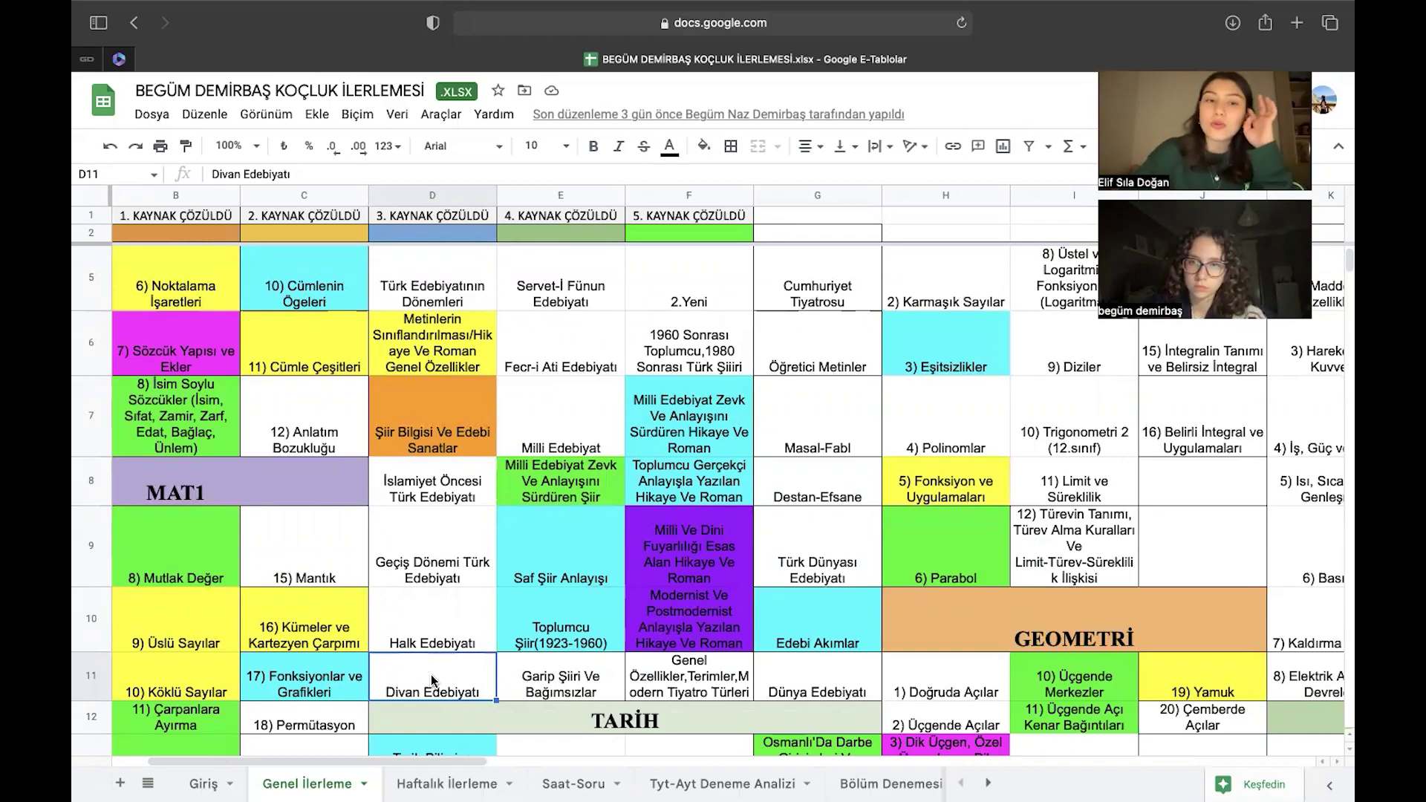
Compare the 6 Mart weekly plan with the MAT1 topics Oran-Orantı and Çarpanlara Ayırma on the Genel İlerleme sheet.
left_click(446, 784)
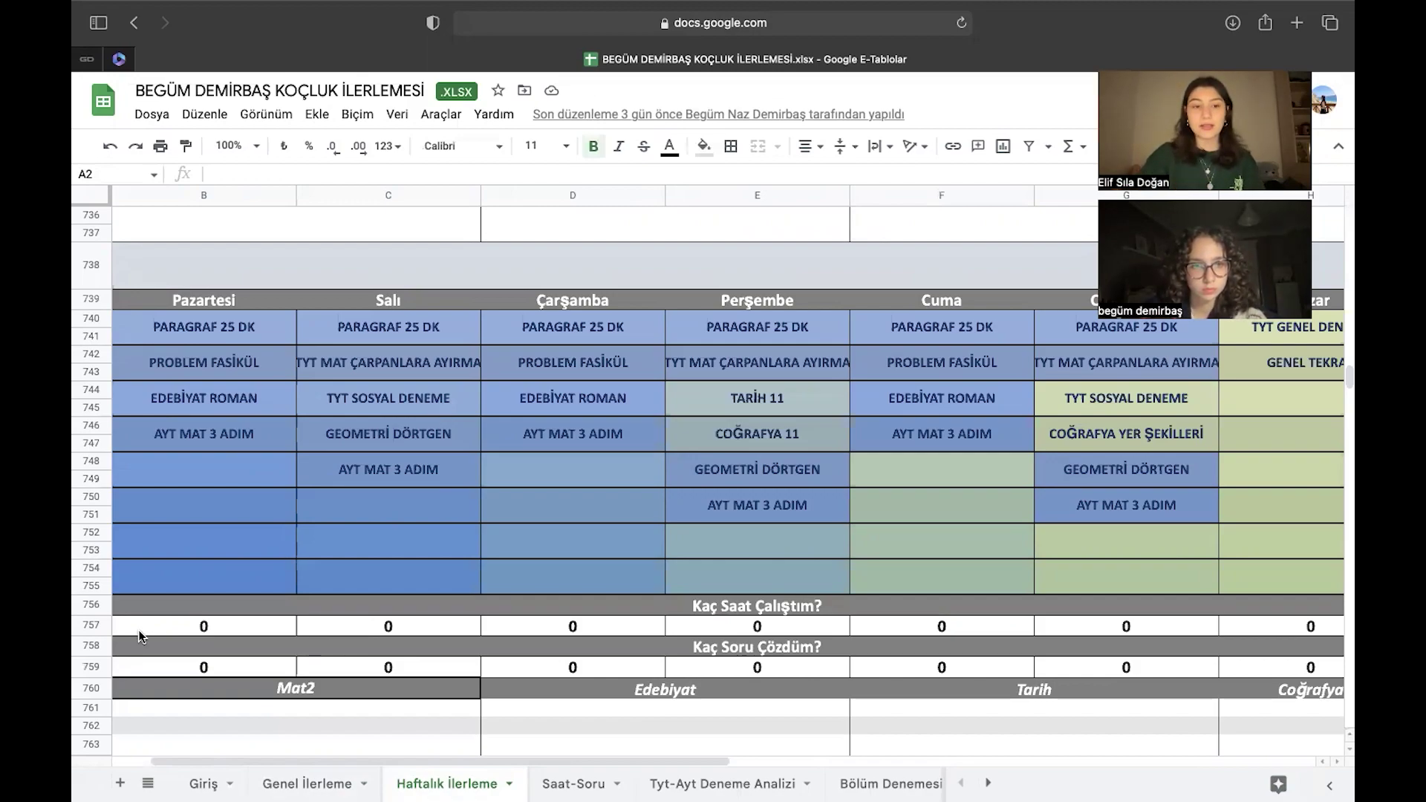
left_click(311, 783)
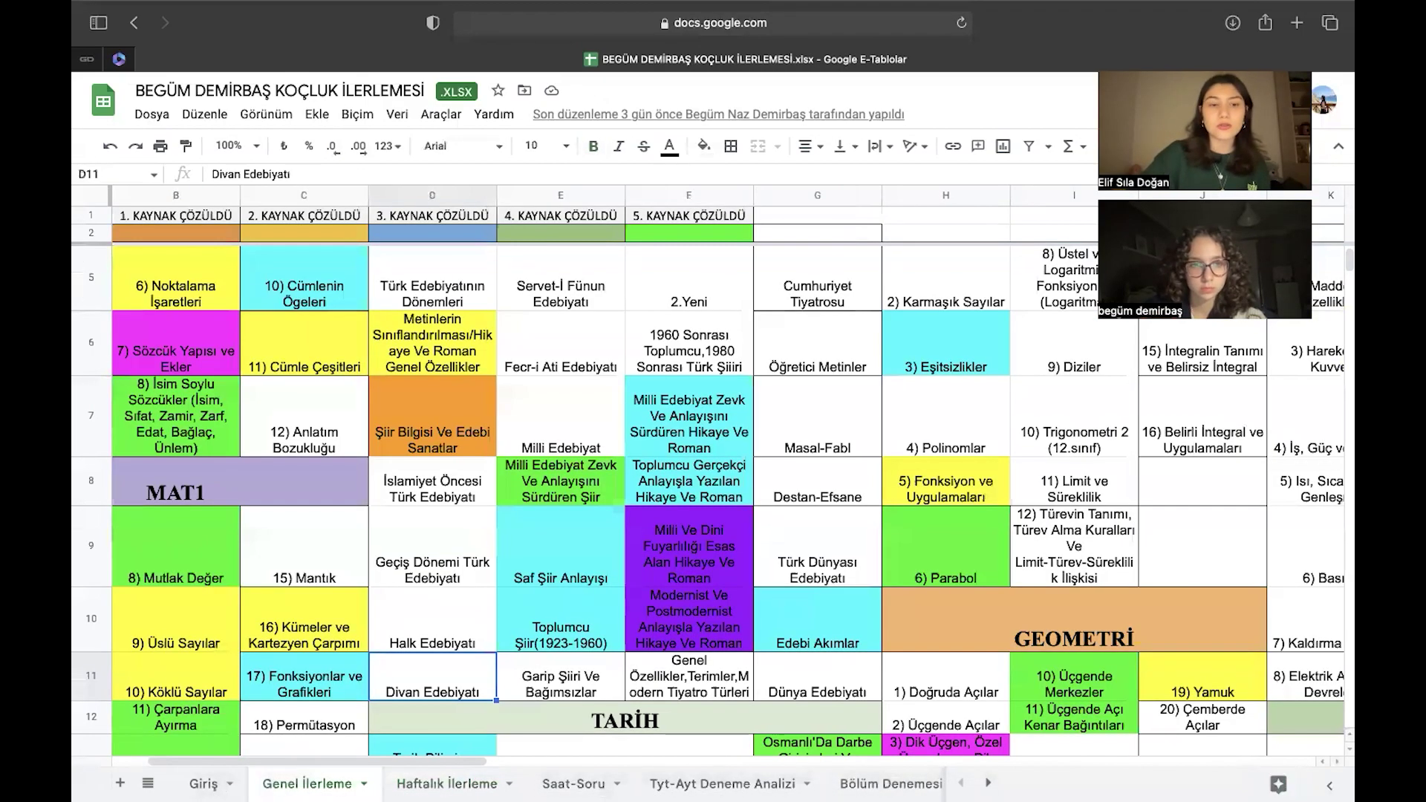
scroll(330, 571, "up", 1)
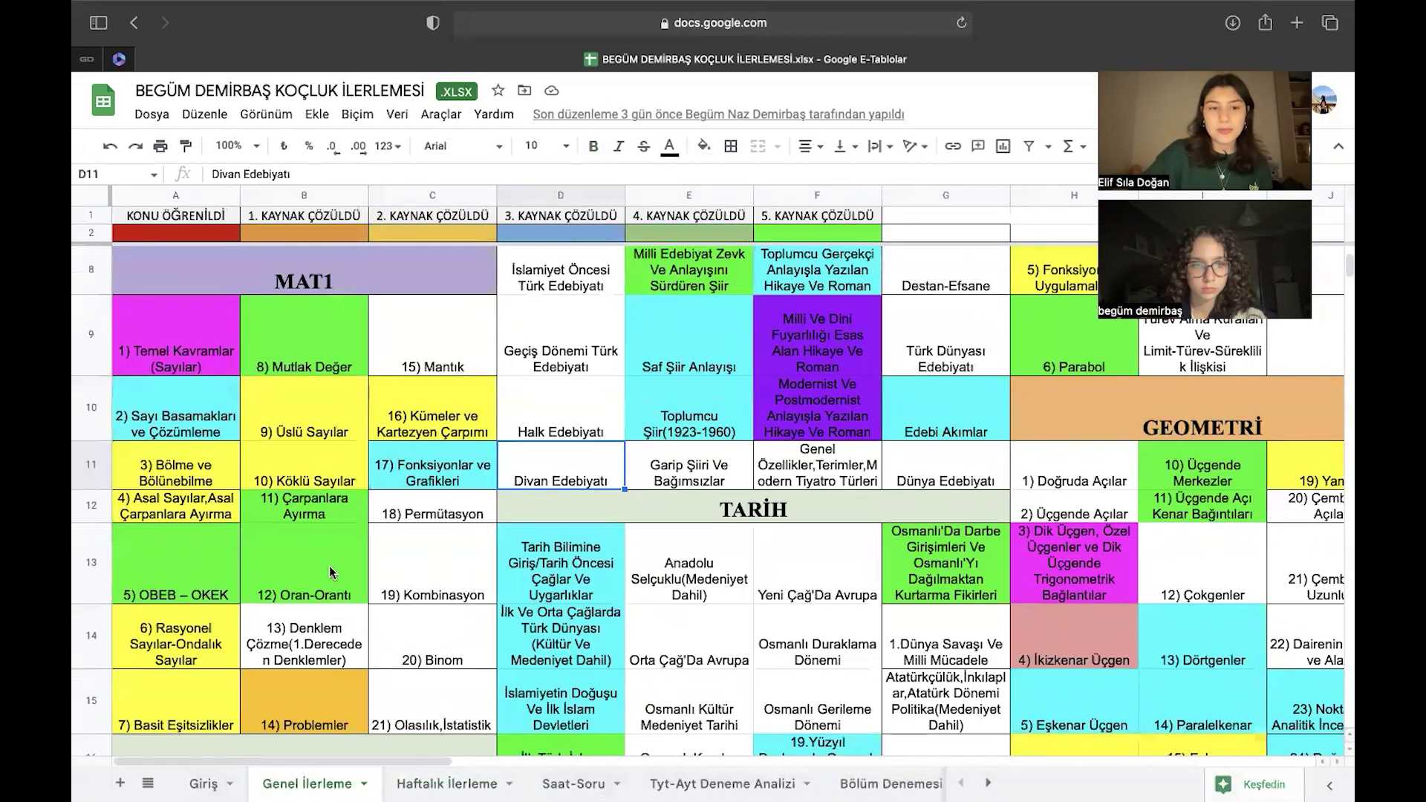
left_click(330, 570)
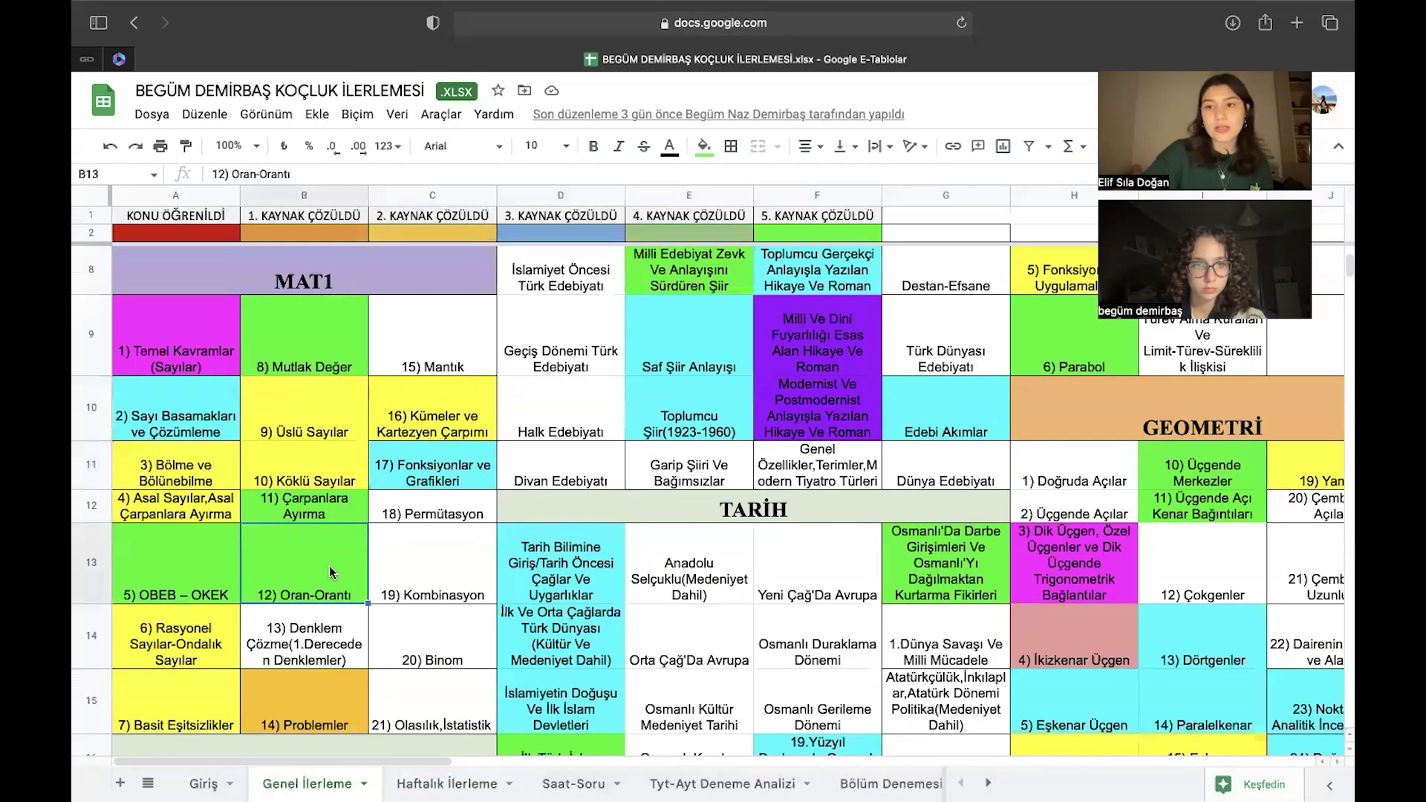
left_click(334, 514)
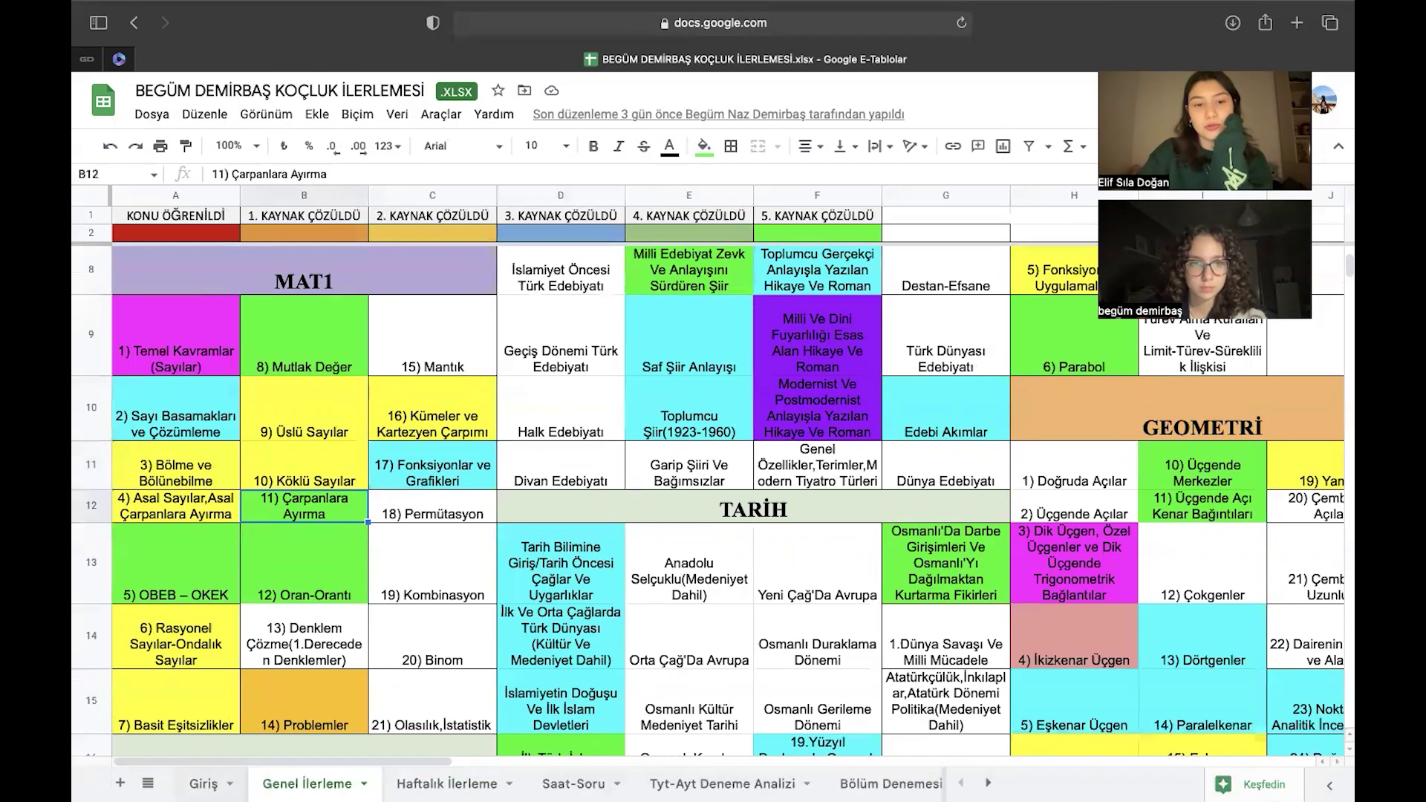
Check the Geometri Dörtgen entries planned for Salı, Perşembe and Cumartesi in the 6 Mart week on the Haftalık İlerleme sheet.
left_click(446, 784)
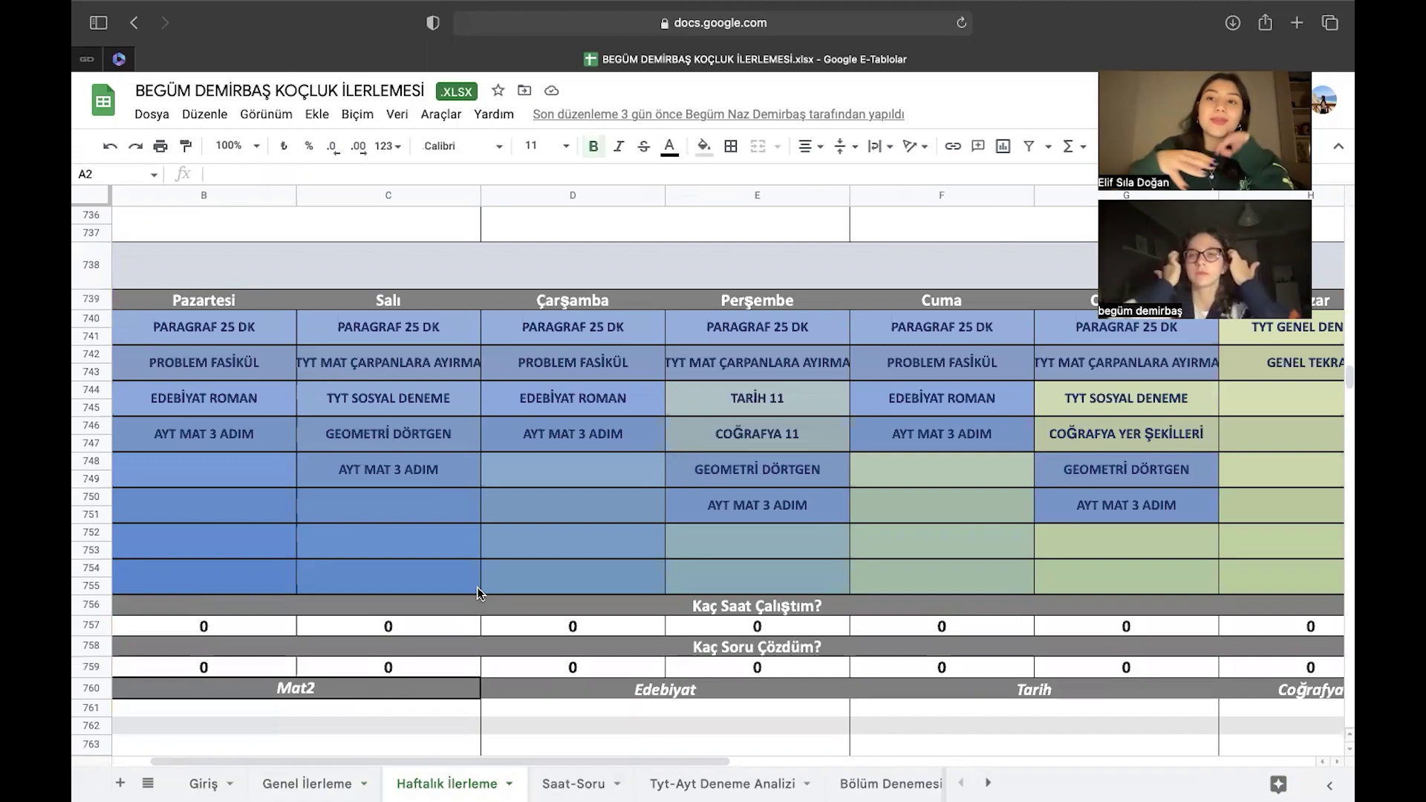
left_click(305, 784)
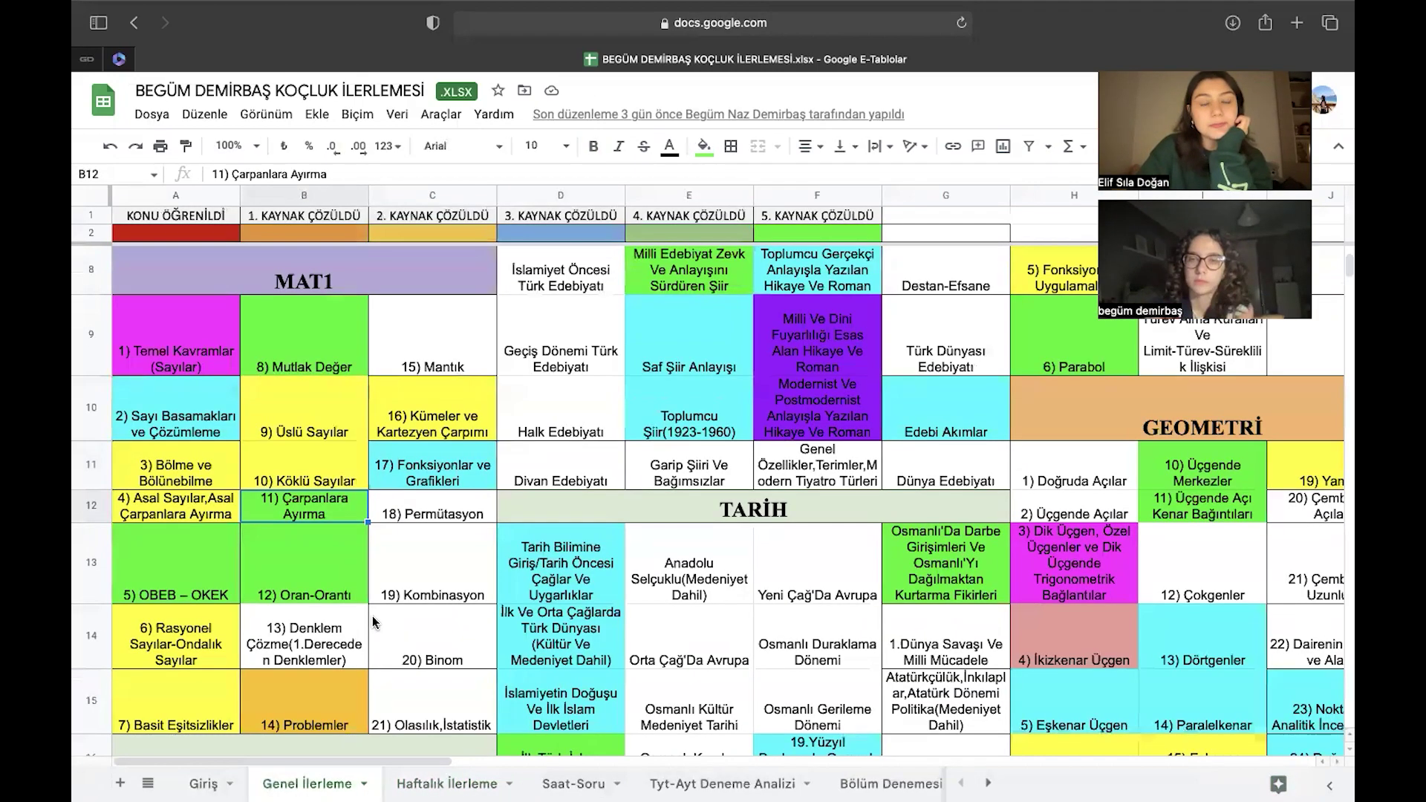
left_click(446, 784)
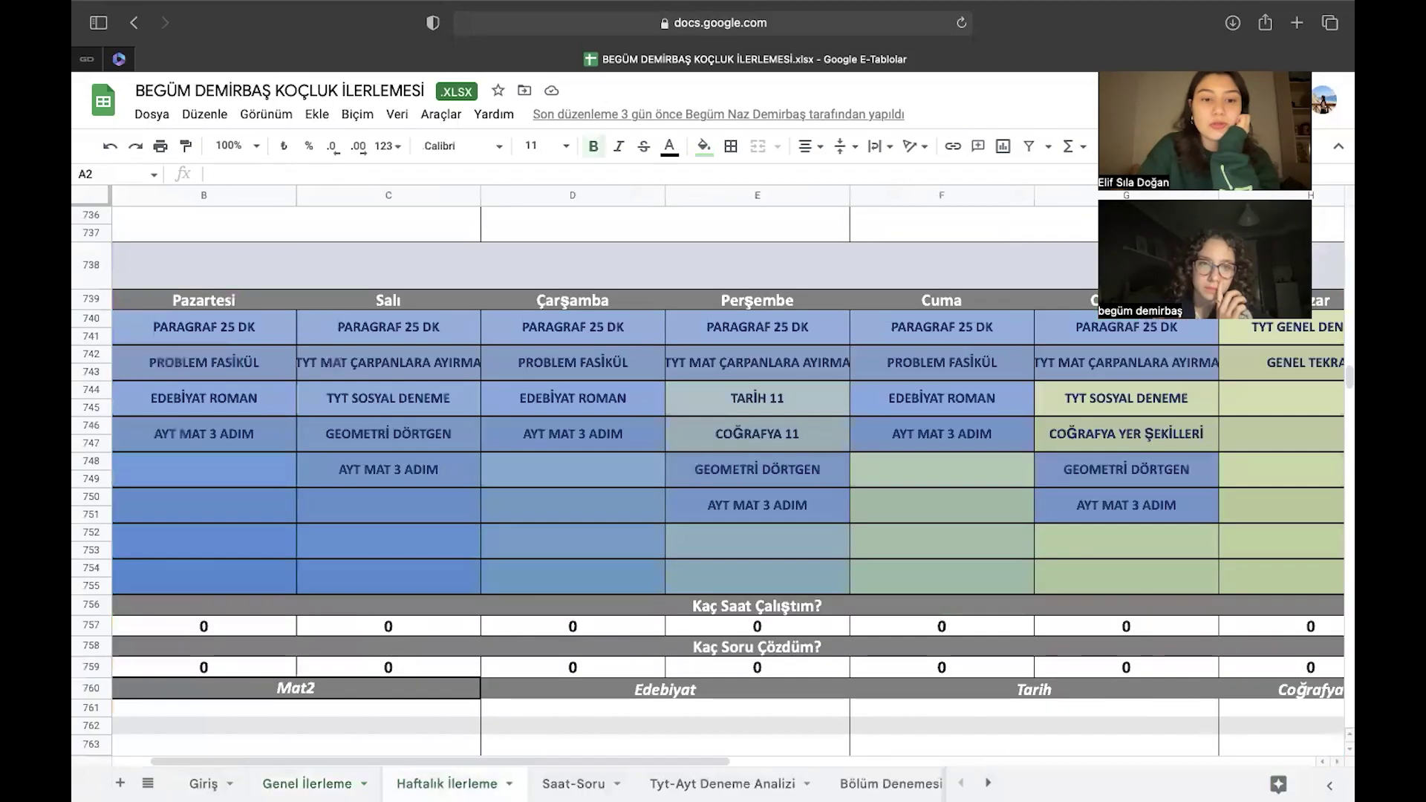
scroll(490, 509, "down", 1)
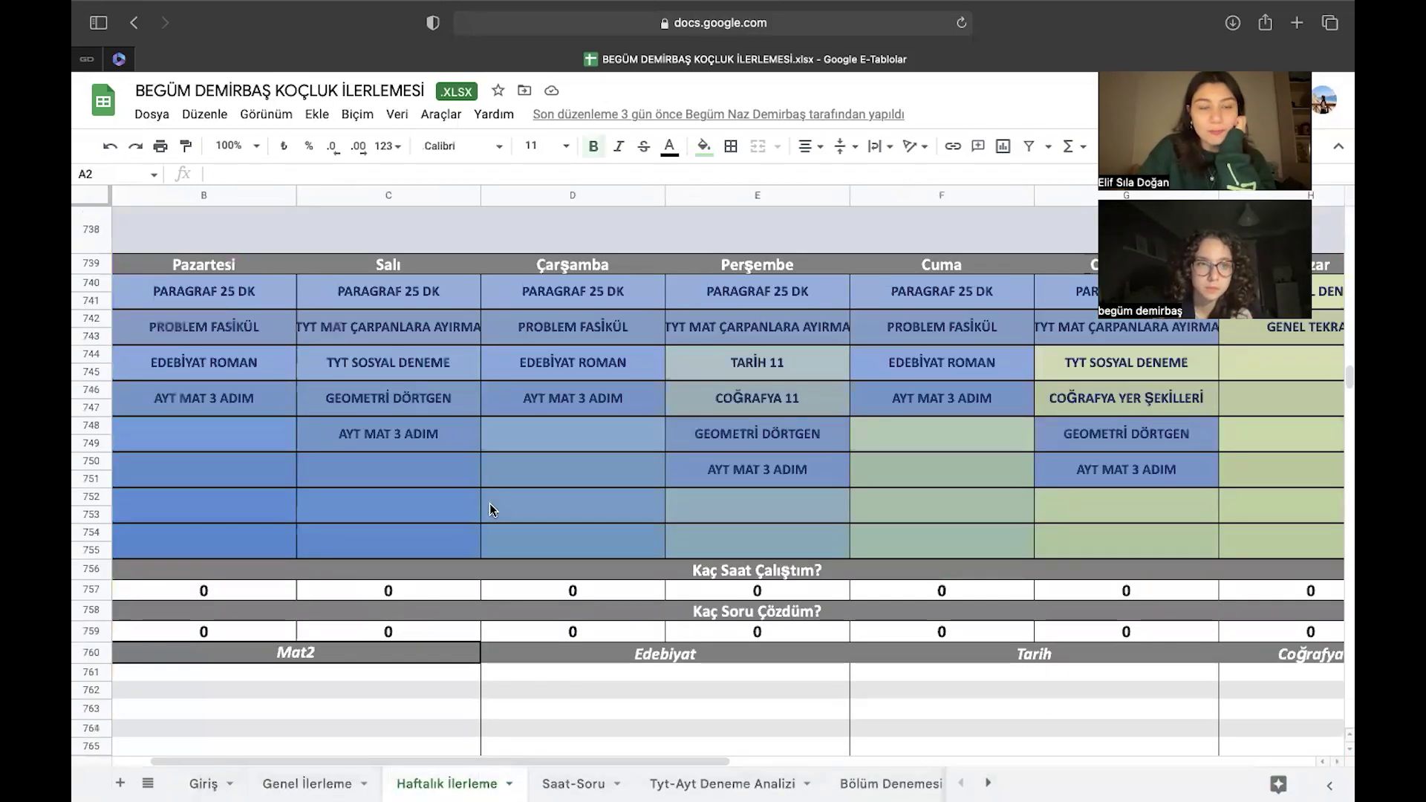
left_click(388, 399)
left_click(814, 435)
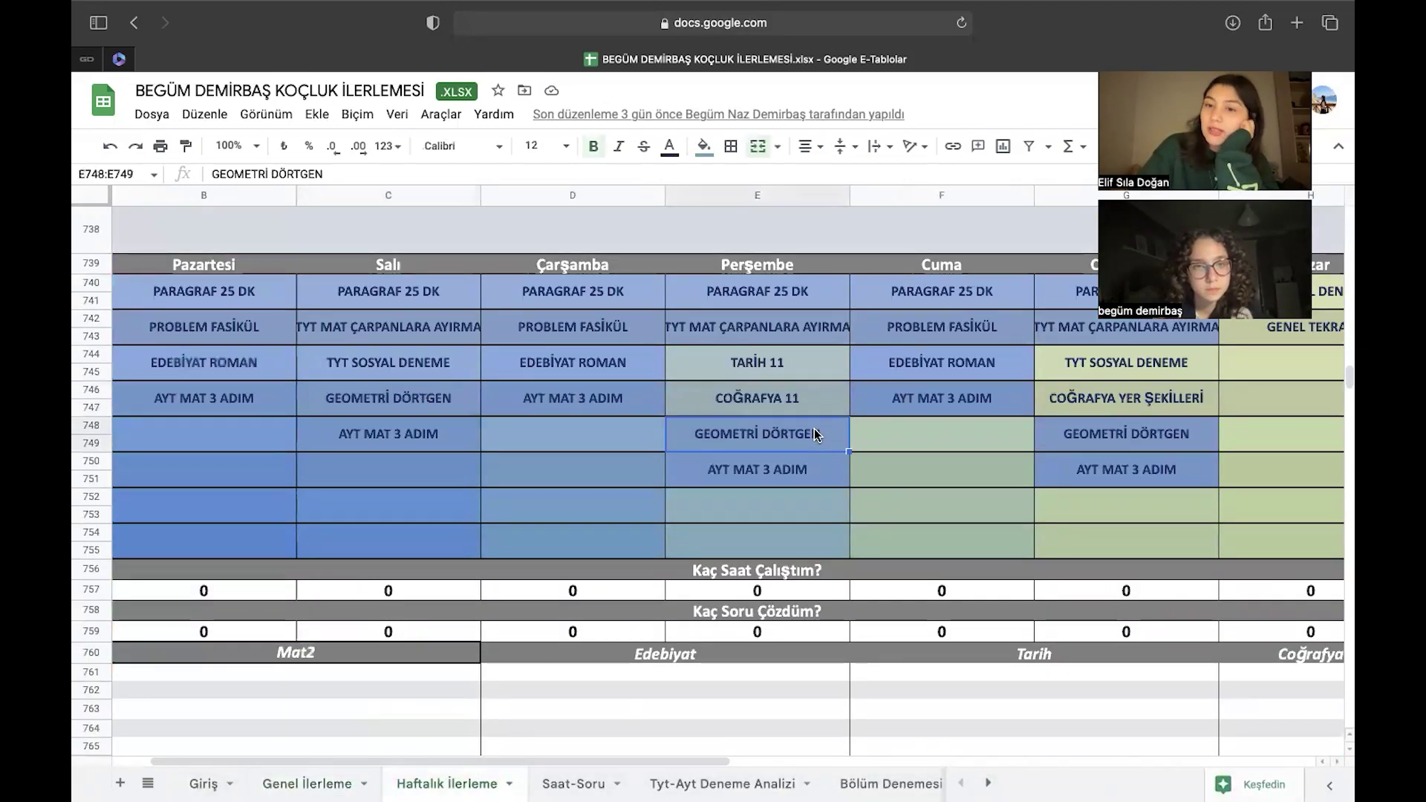
left_click(1134, 439)
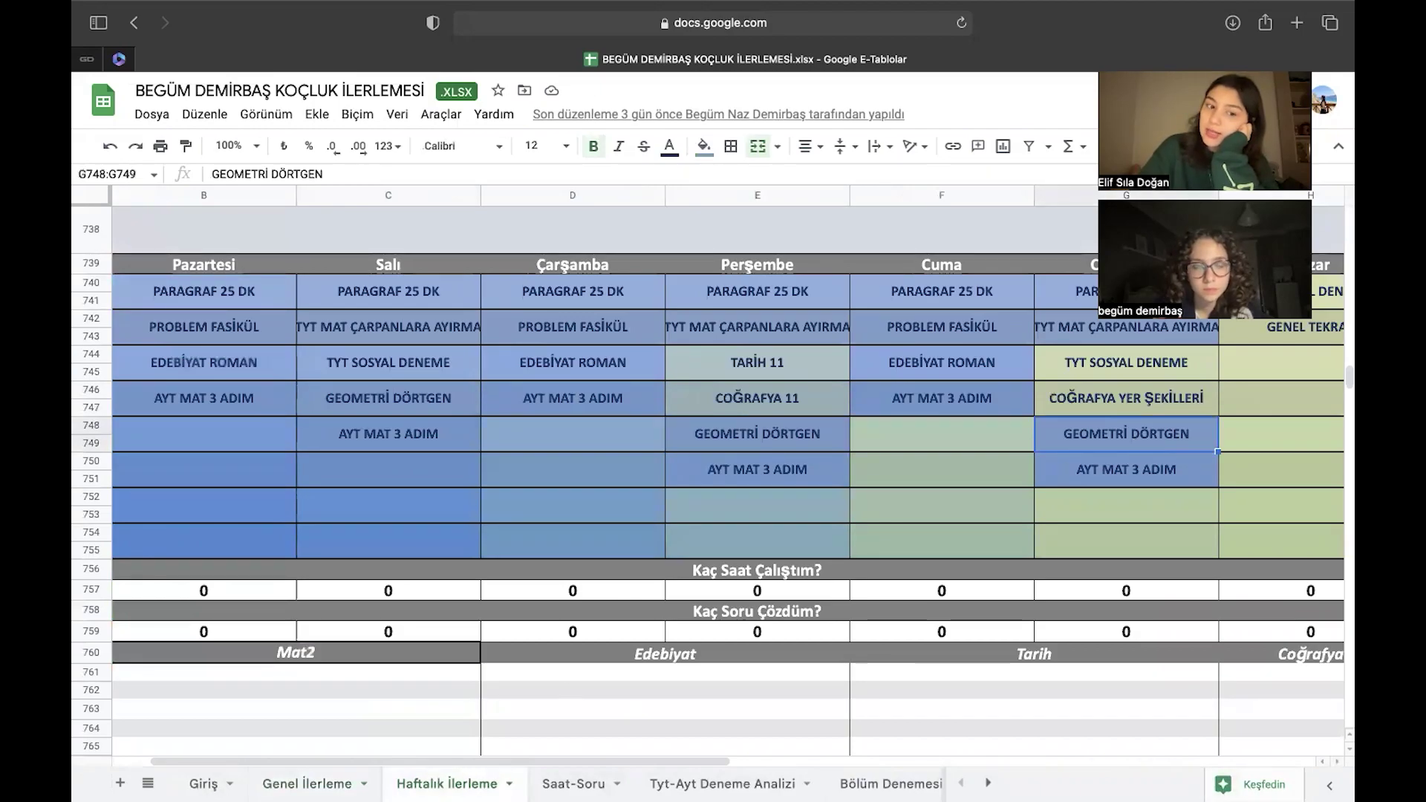
Inspect the progress colours of the Geometri topics, including the quadrilateral ones, on the Genel İlerleme sheet.
left_click(306, 784)
scroll(759, 519, "down", 3)
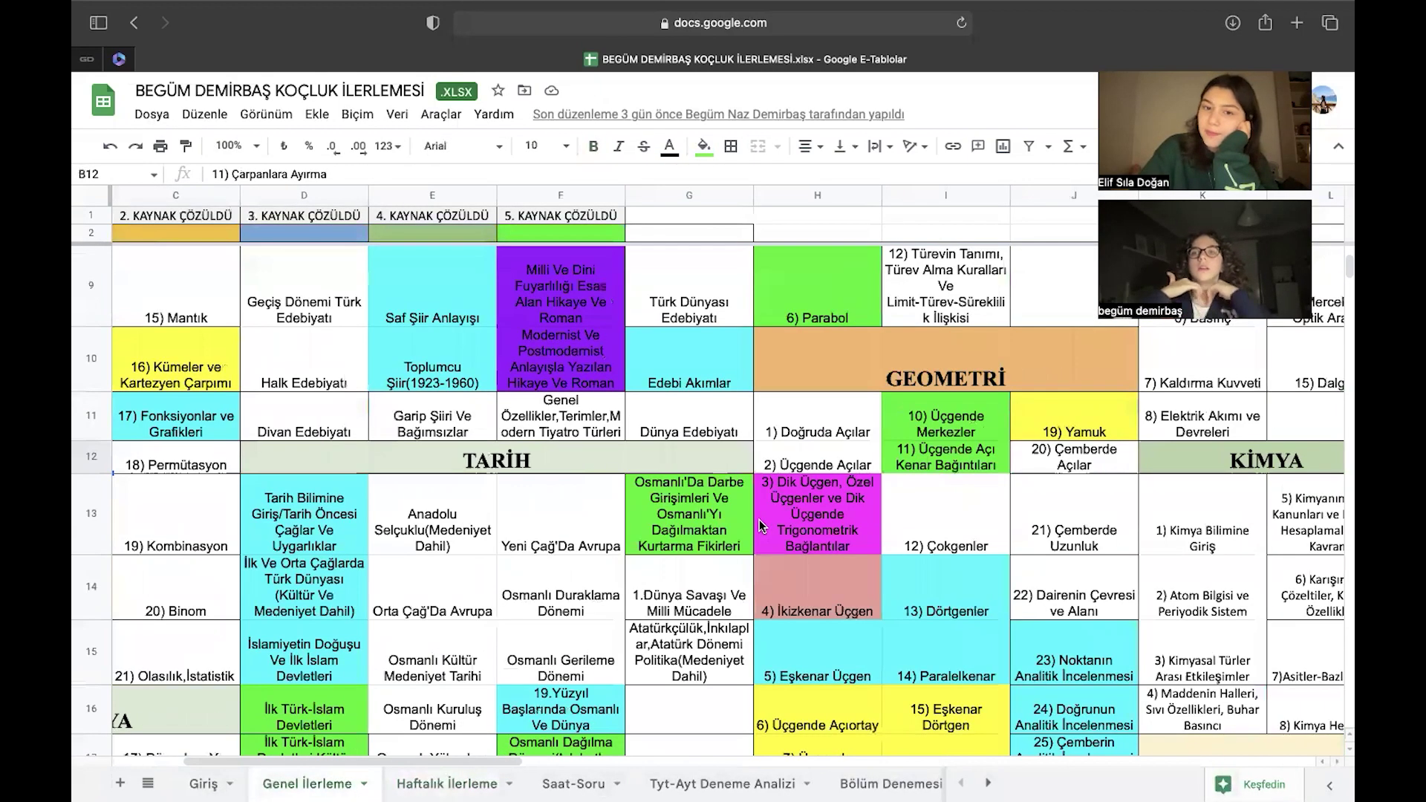
scroll(759, 519, "down", 5)
scroll(760, 520, "right", 5)
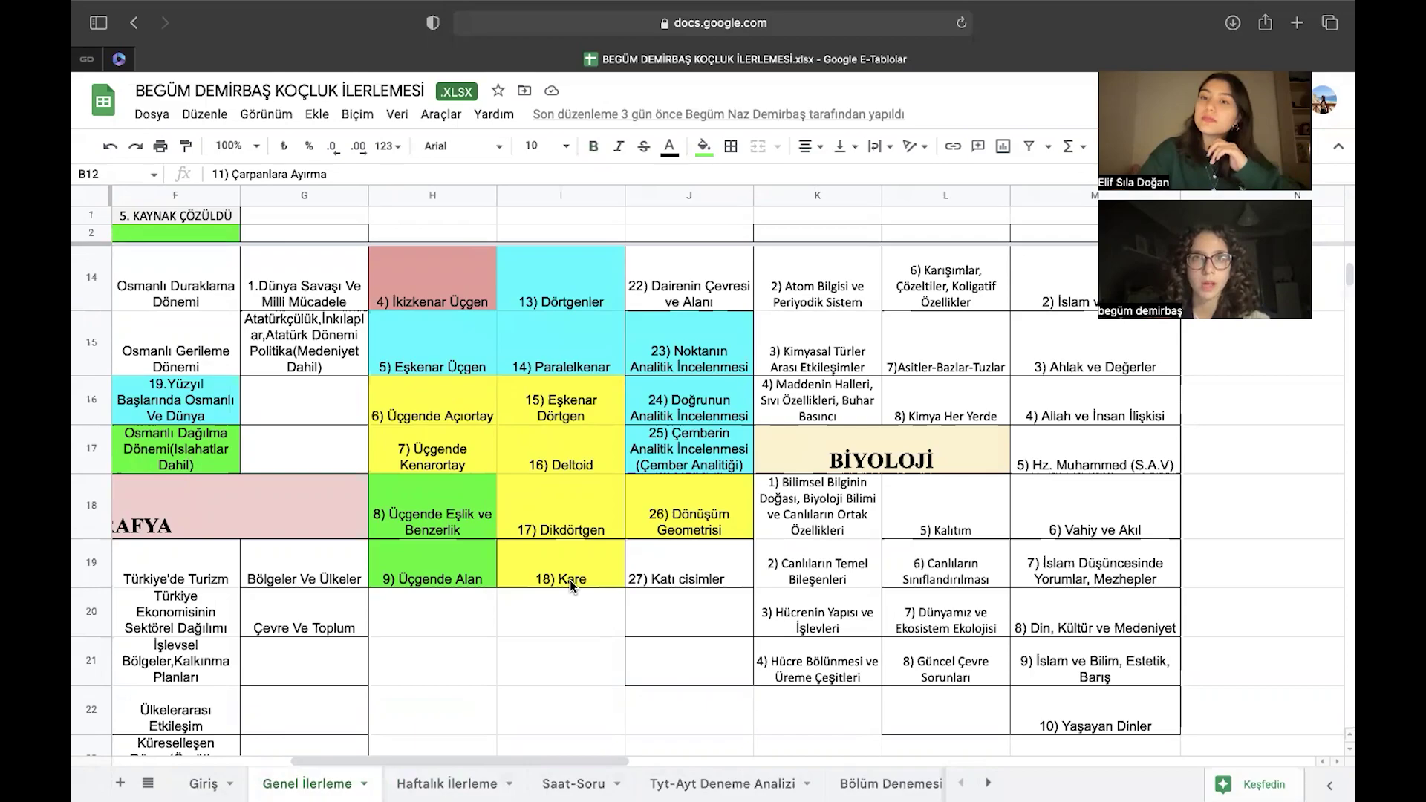
scroll(569, 581, "up", 3)
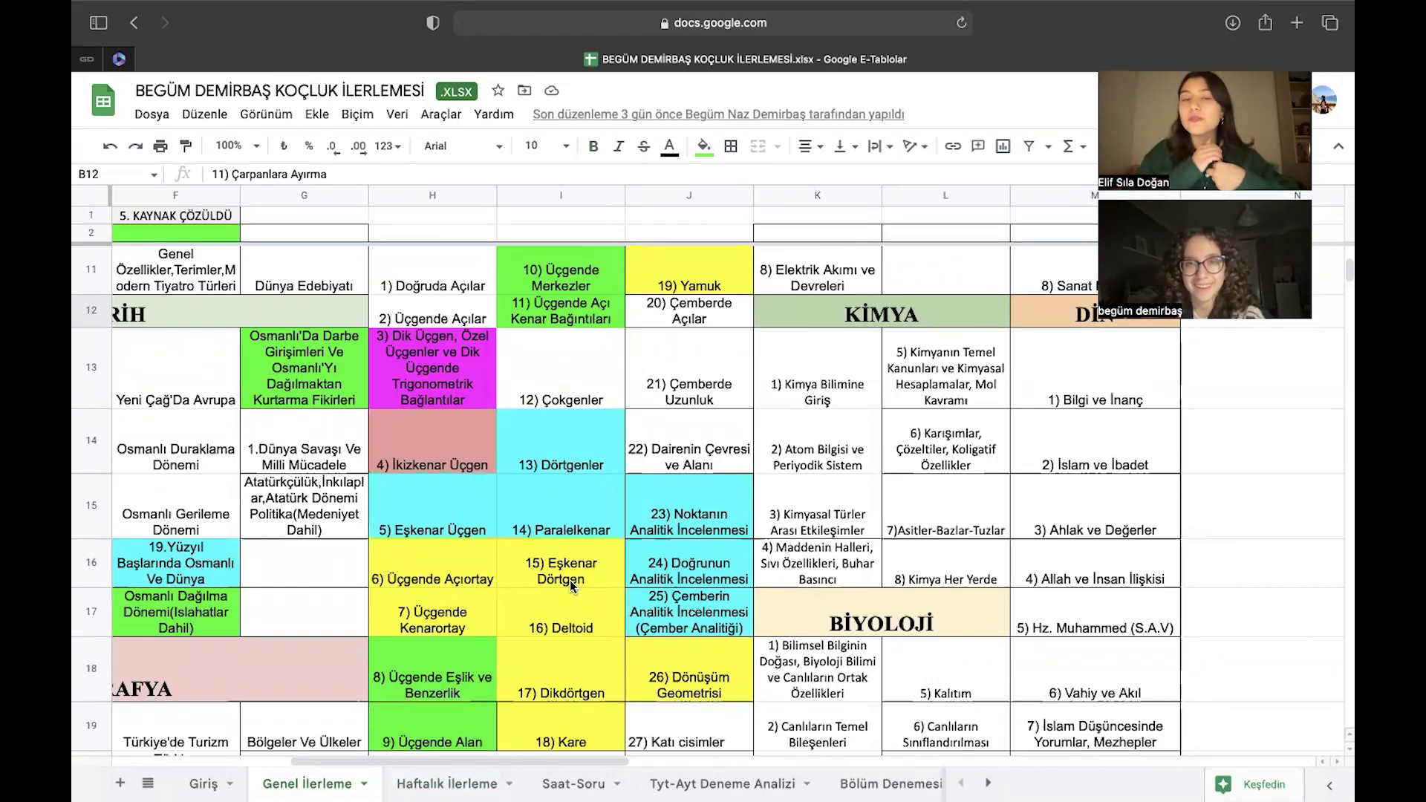
Return to the 6 Mart week on the Haftalık İlerleme sheet and view its Pazar plan and weekly totals and targets.
mouse_move(406, 778)
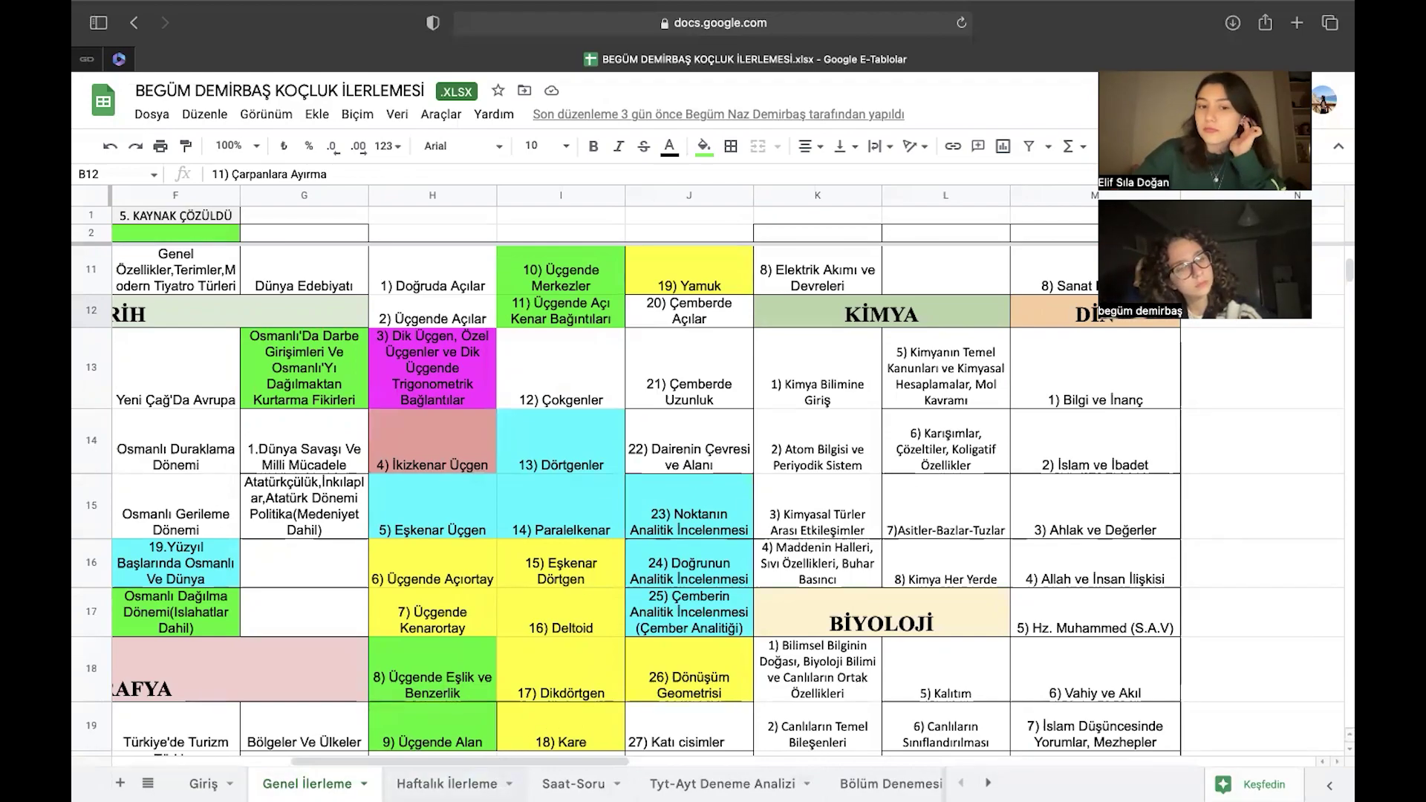
left_click(453, 784)
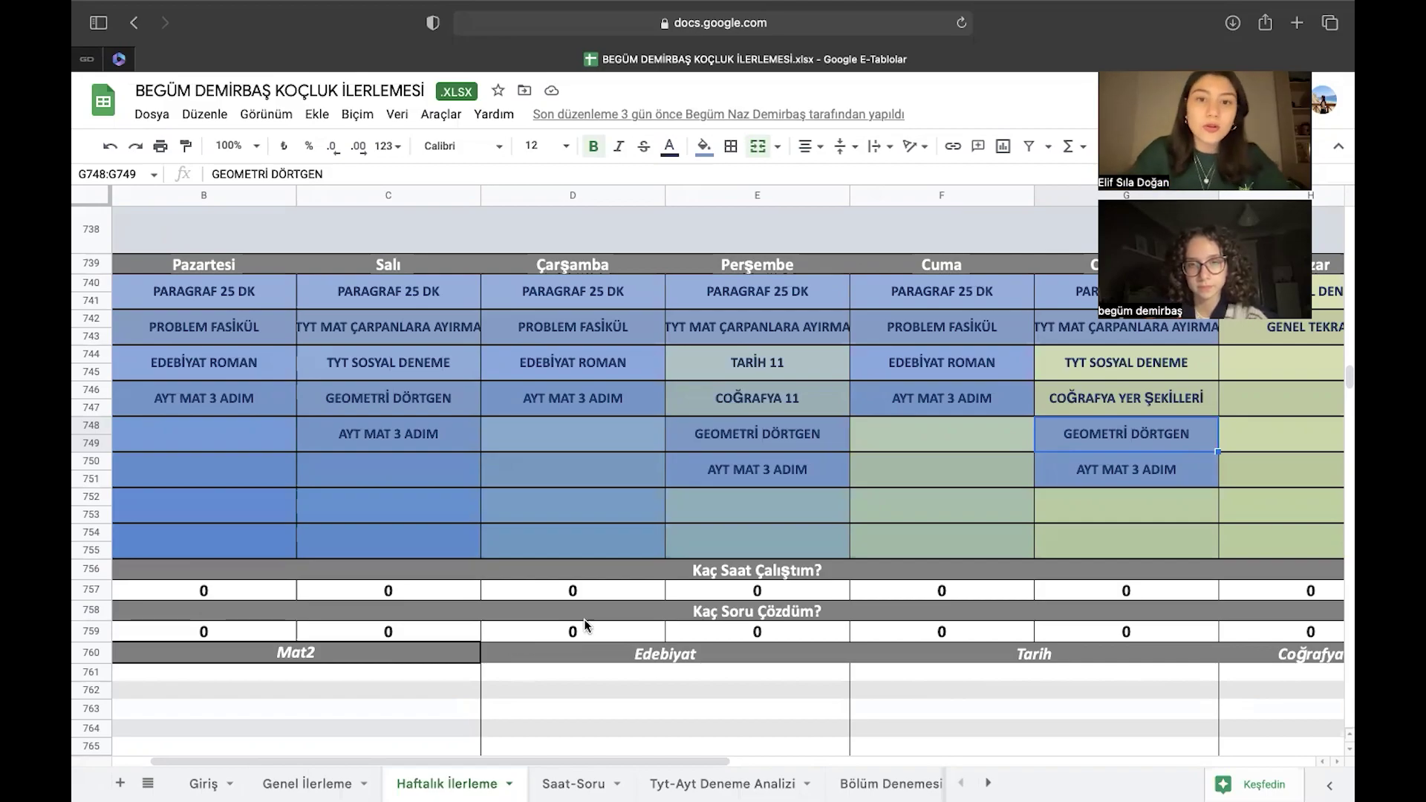
scroll(720, 546, "right", 5)
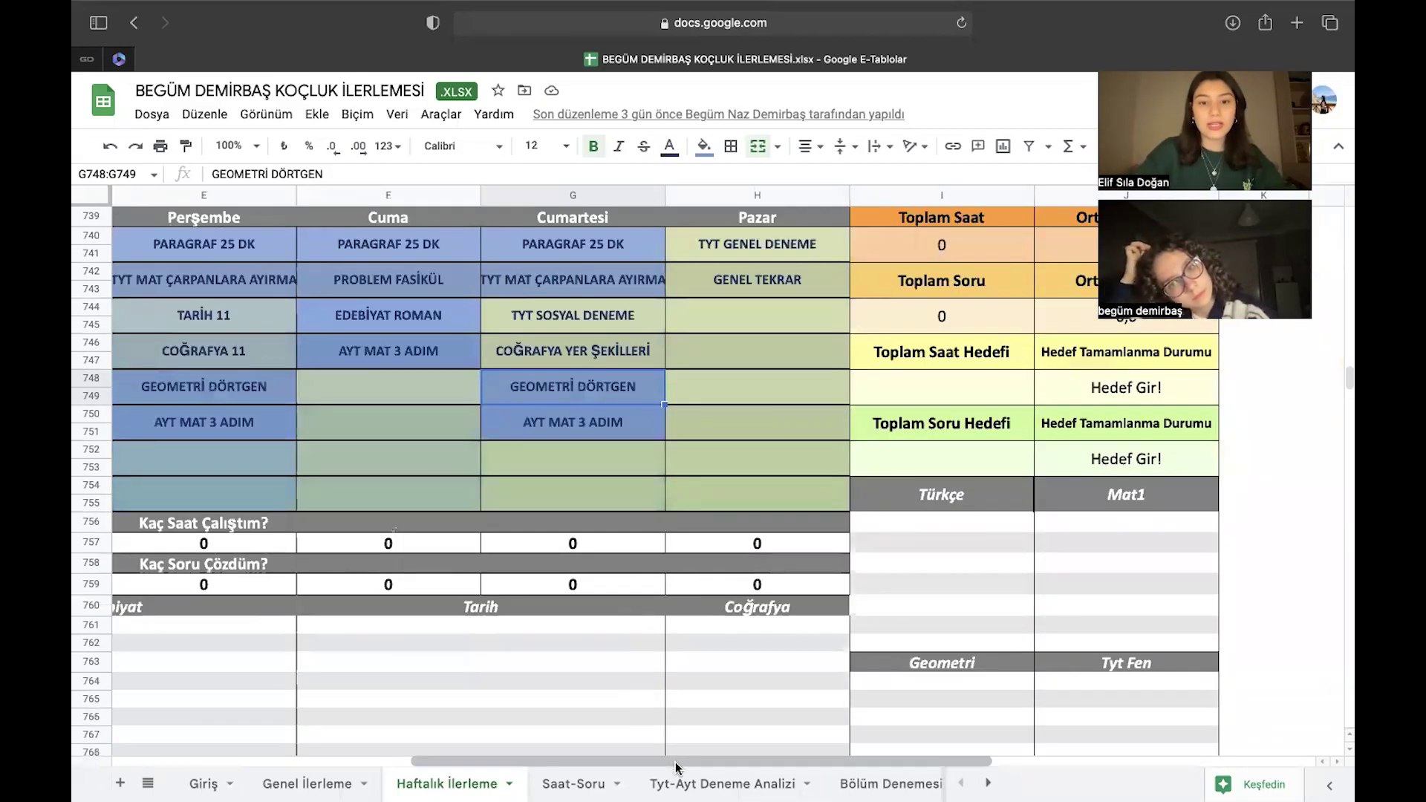
Find the Mart TYT practice exam results on the Tyt-Ayt Deneme Analizi sheet and review the net scores per subject.
left_click(722, 784)
scroll(707, 425, "down", 8)
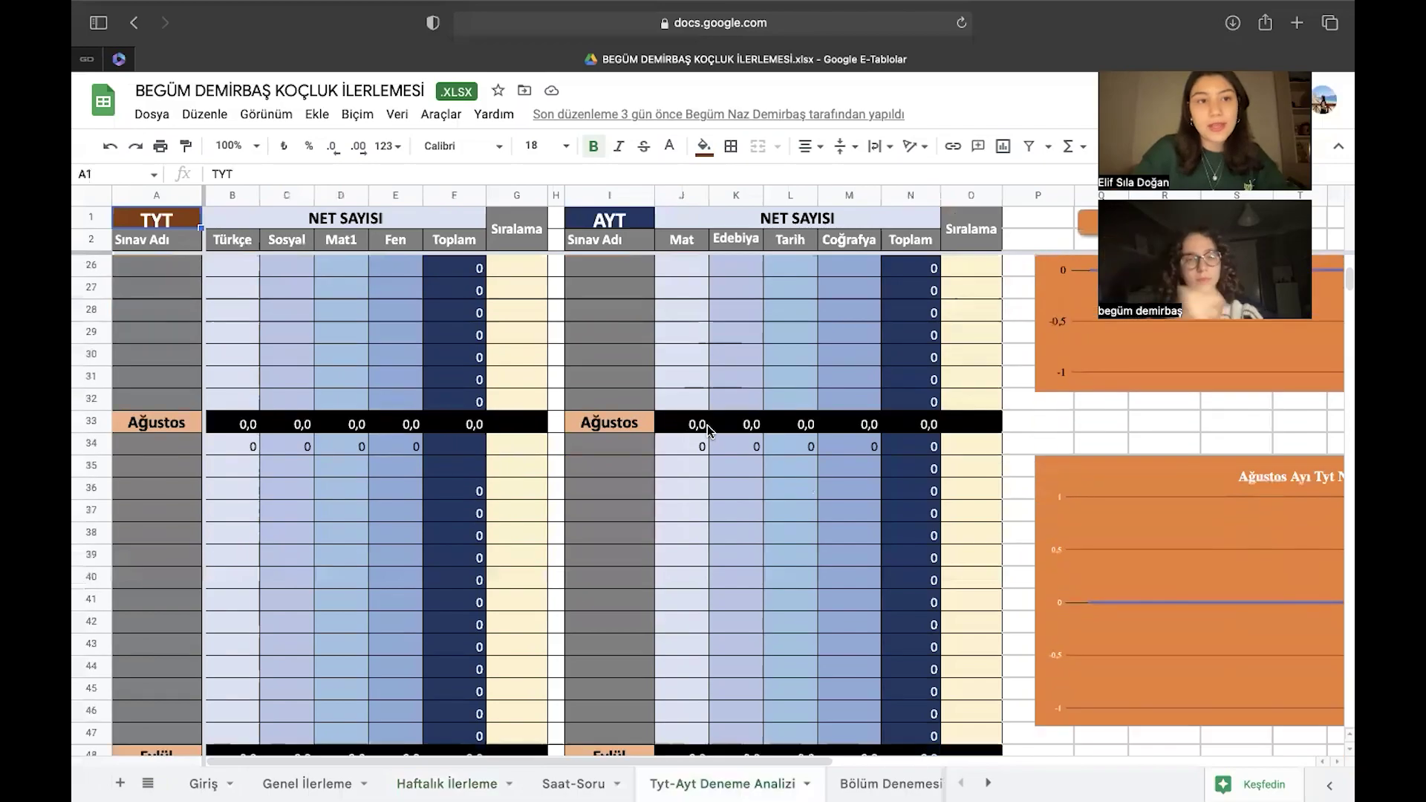
scroll(707, 425, "down", 20)
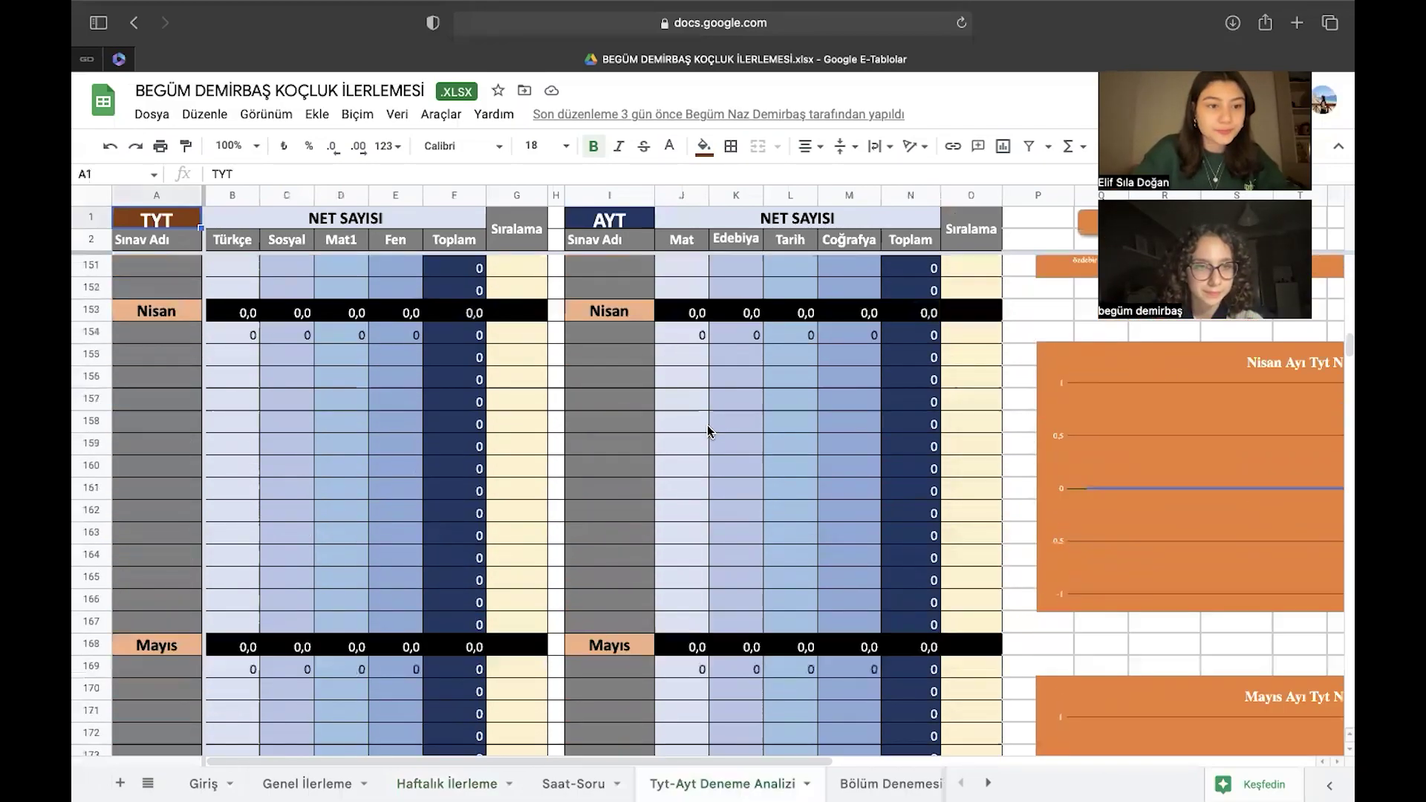
scroll(707, 424, "up", 7)
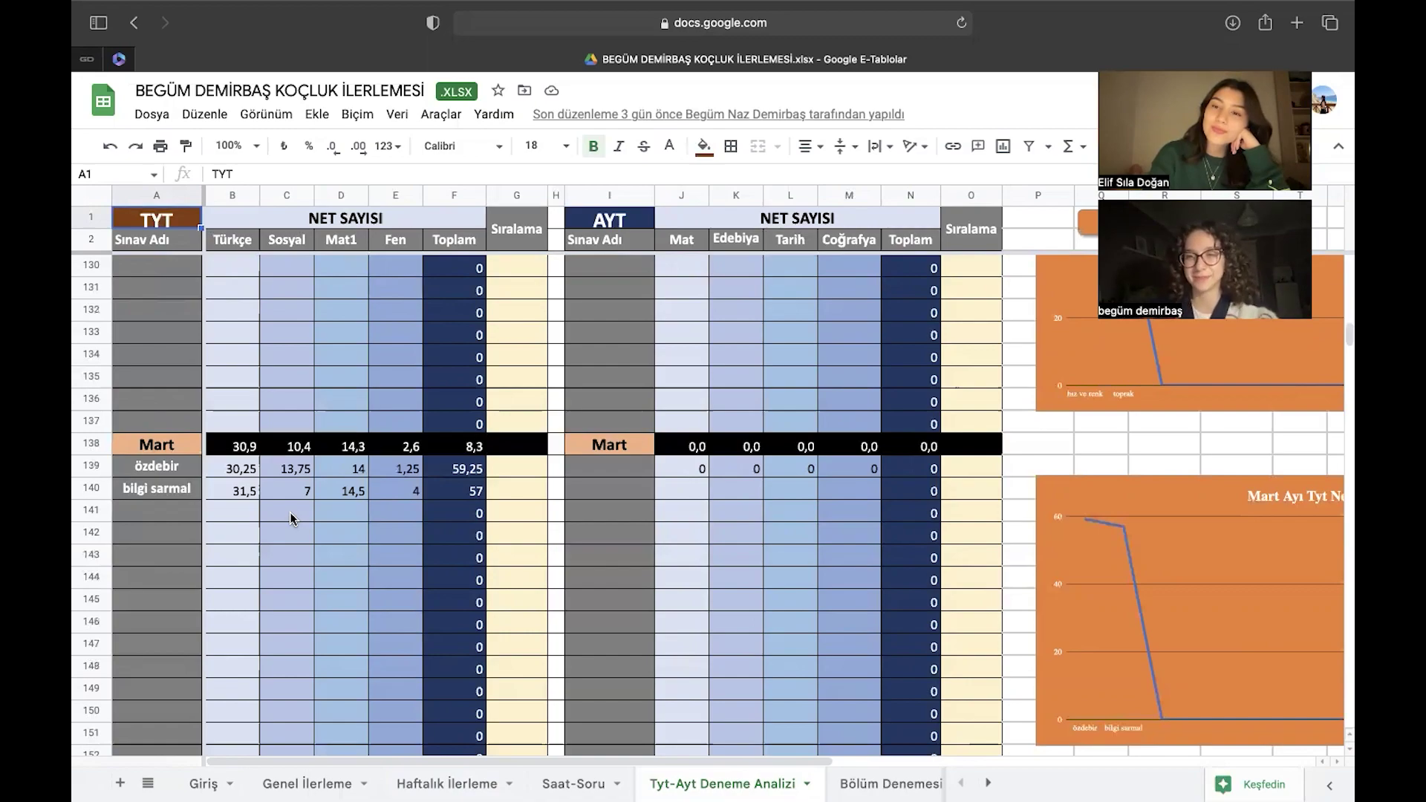
scroll(290, 512, "up", 10)
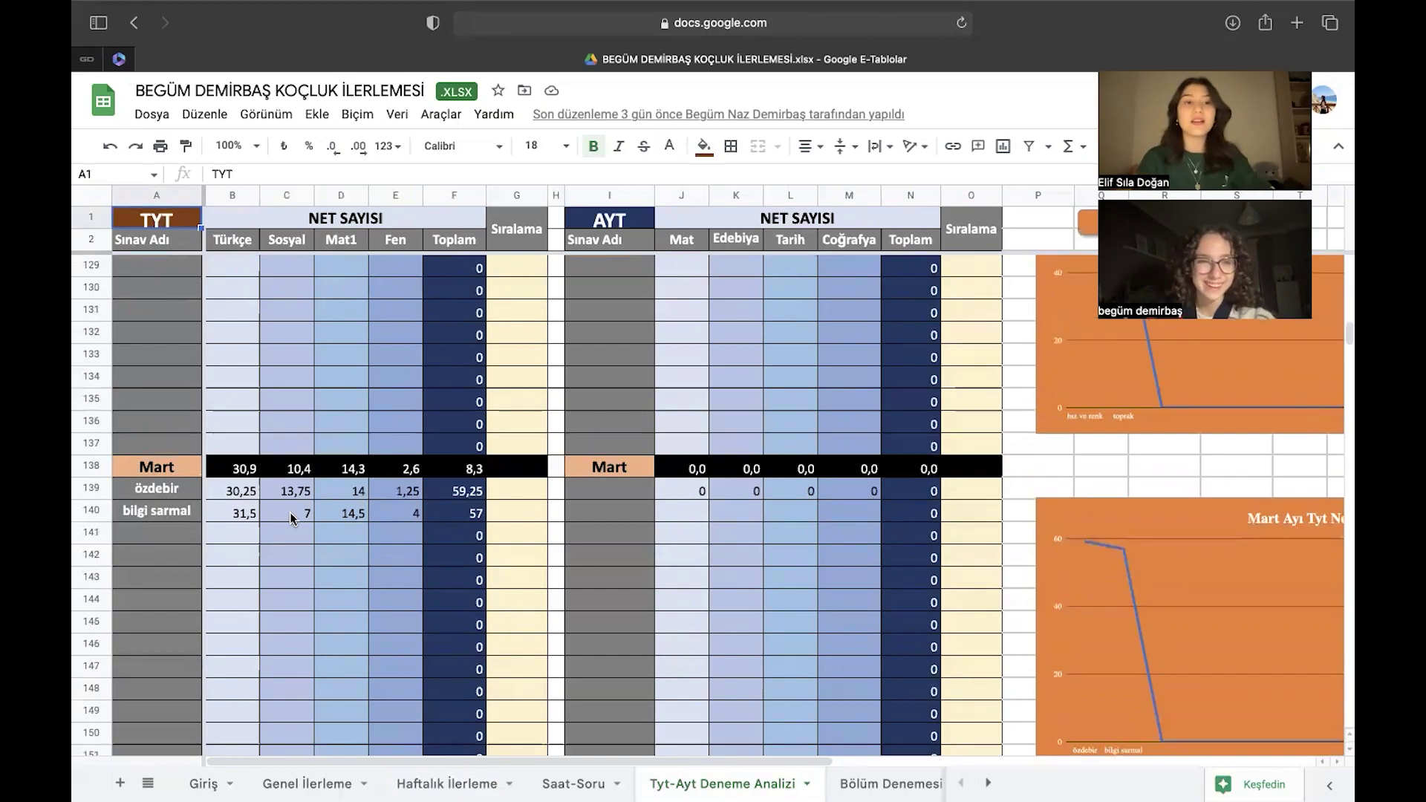
Compare the TYT practice exam net scores per subject for Ocak, Şubat and Mart on the Tyt-Ayt Deneme Analizi sheet.
scroll(290, 519, "down", 10)
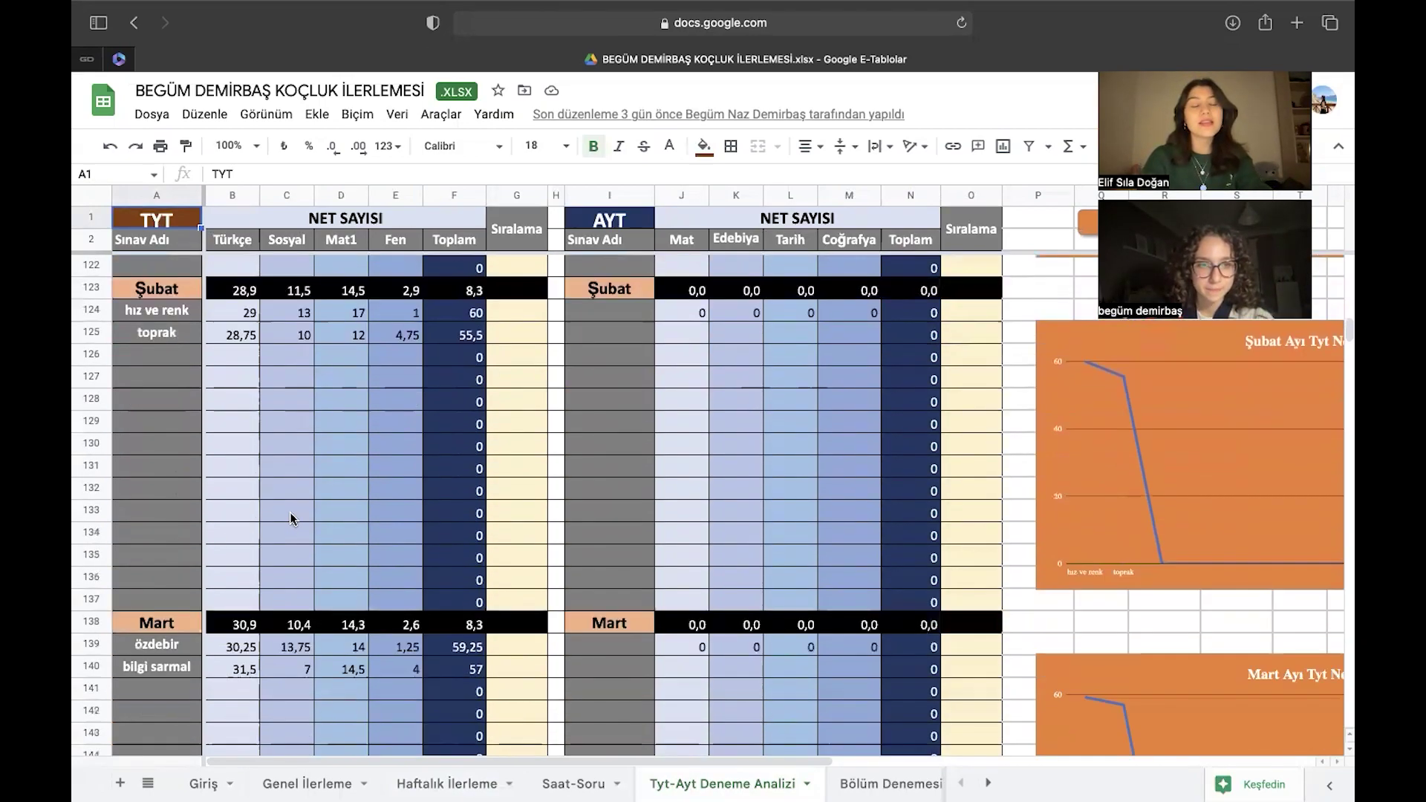
scroll(290, 518, "down", 1)
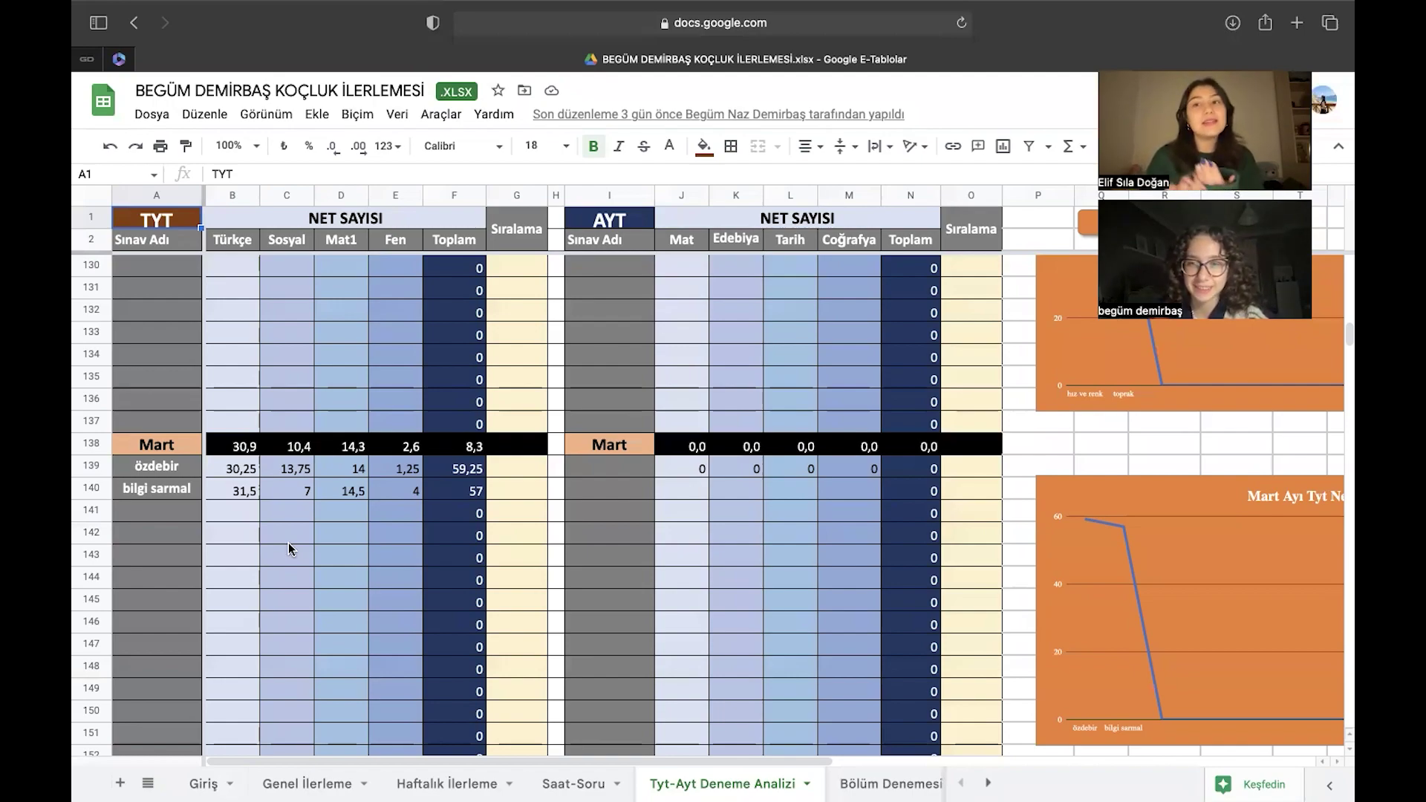
scroll(288, 543, "up", 9)
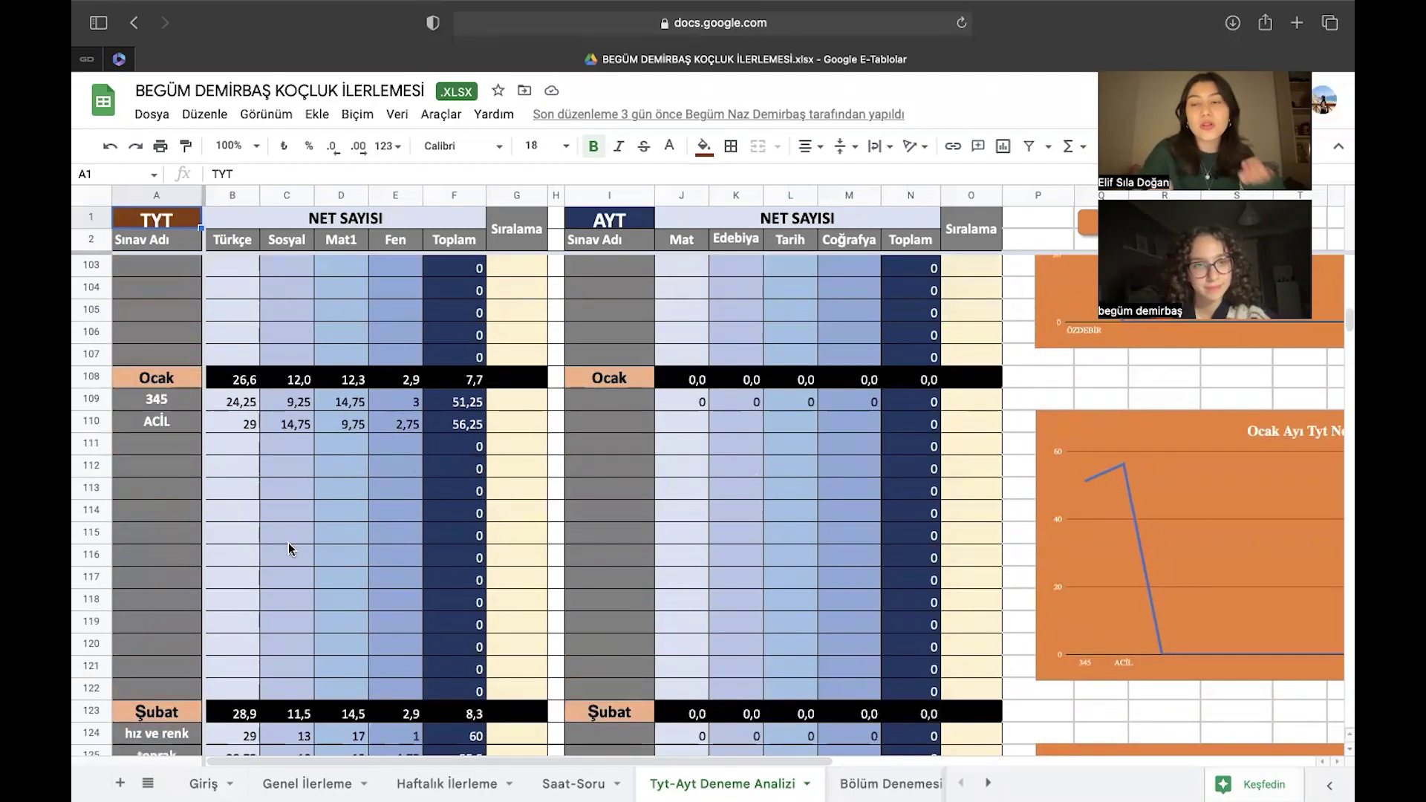
scroll(289, 549, "down", 7)
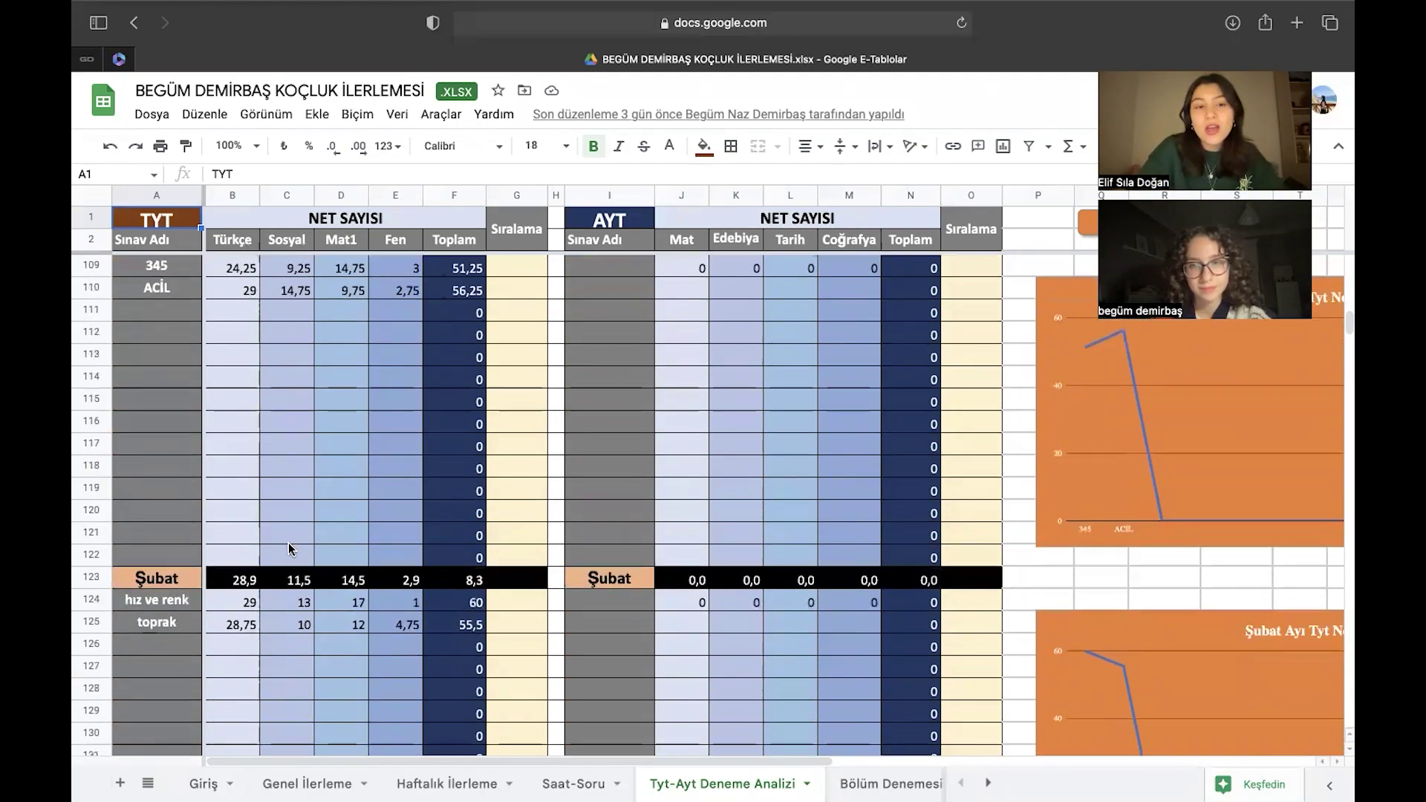
scroll(288, 548, "down", 2)
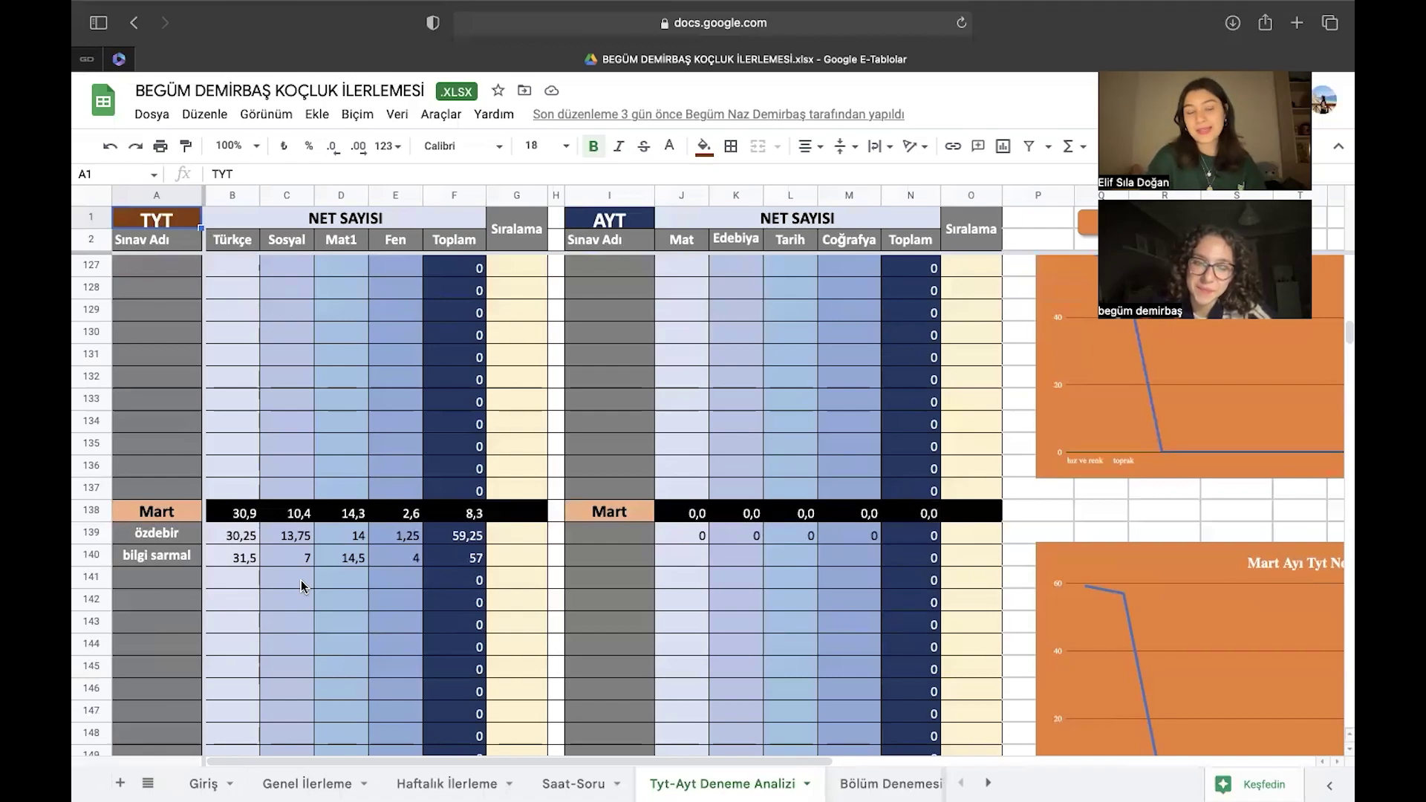
scroll(301, 586, "up", 10)
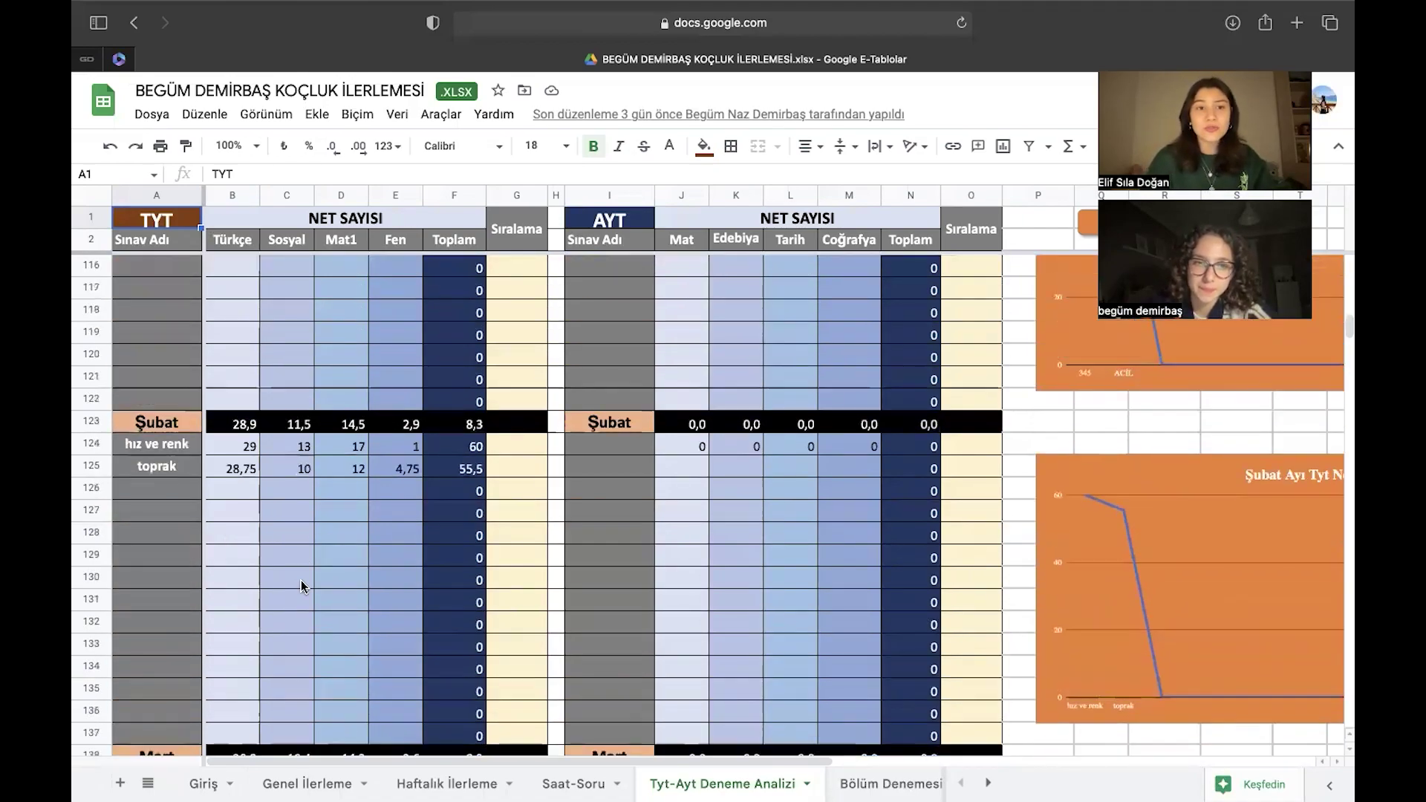
scroll(301, 586, "down", 5)
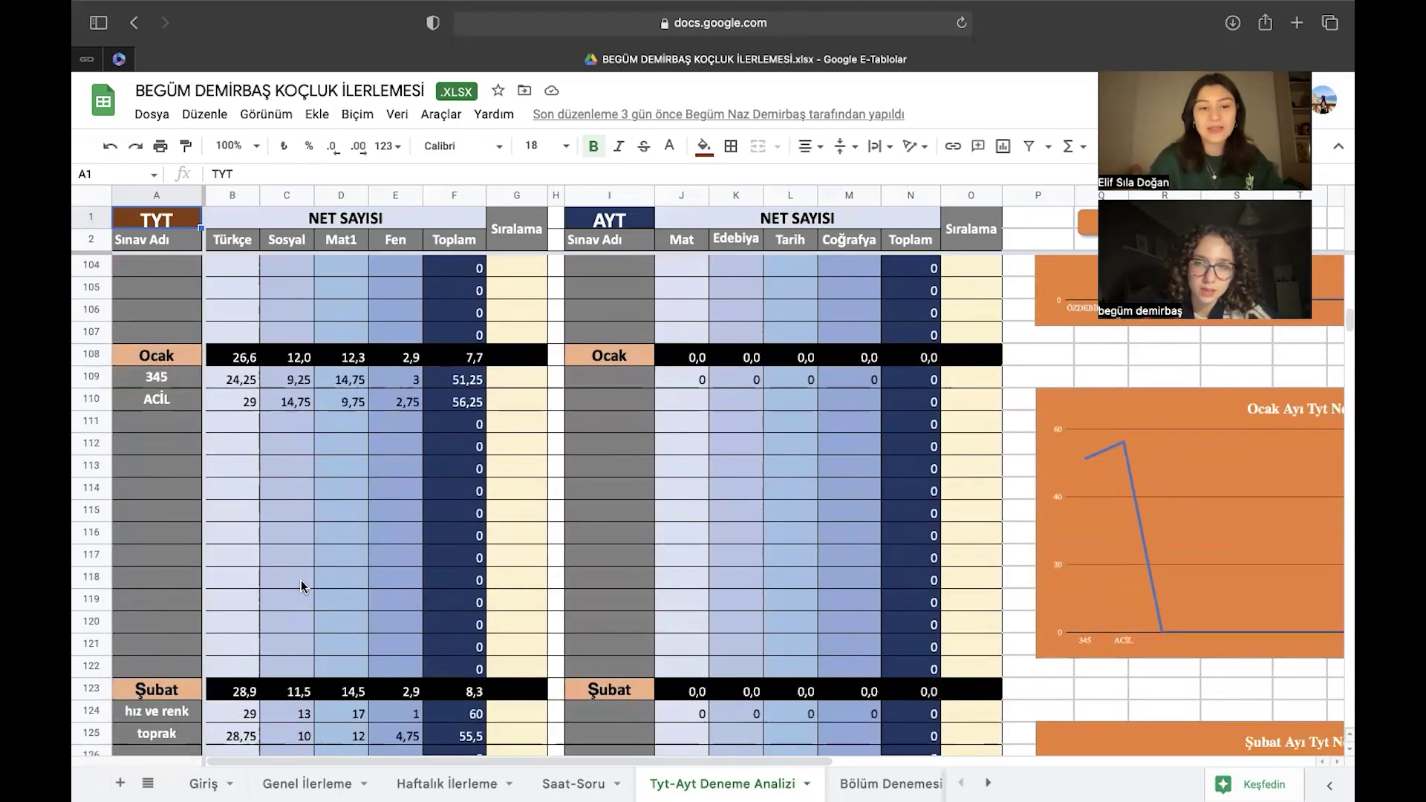
scroll(301, 586, "down", 6)
scroll(301, 586, "down", 2)
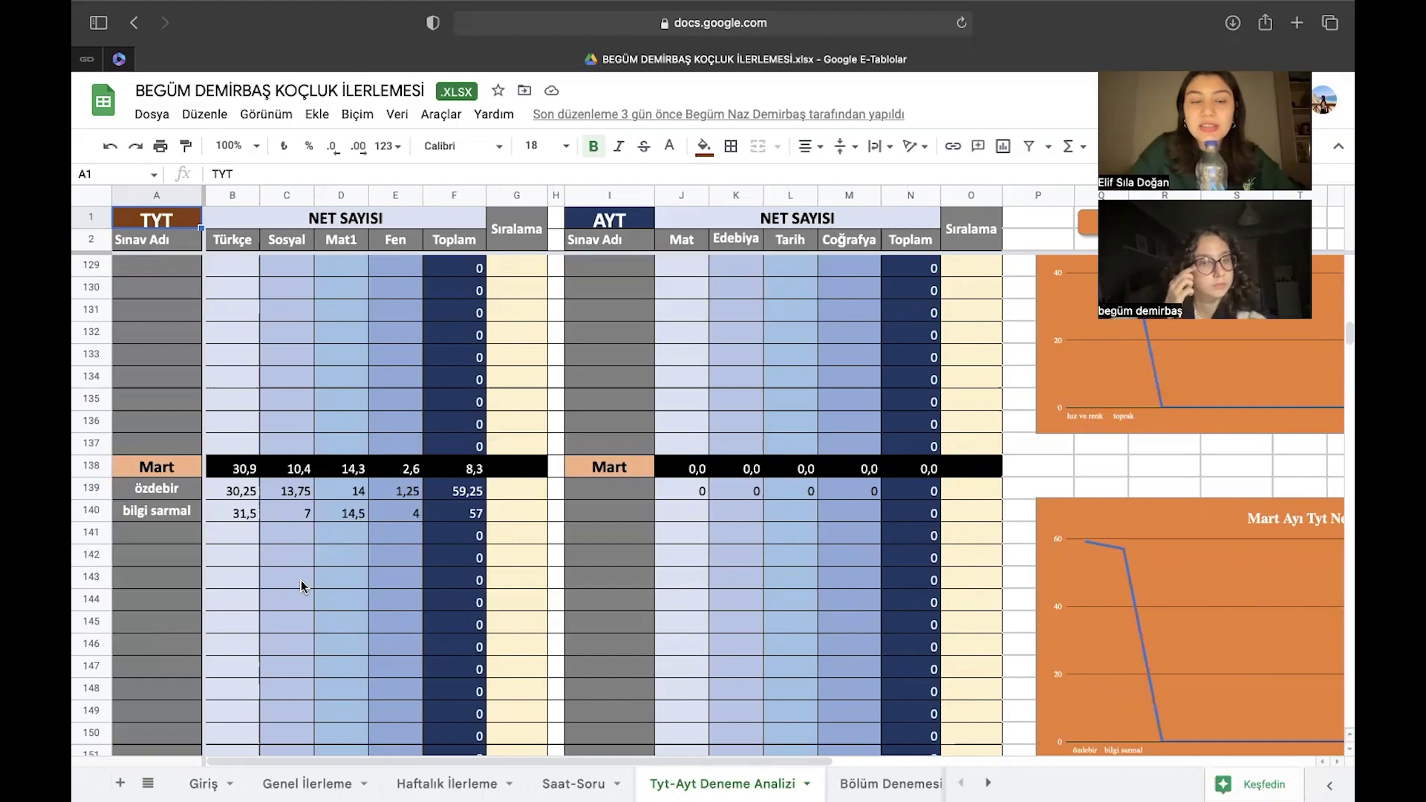
scroll(301, 586, "up", 1)
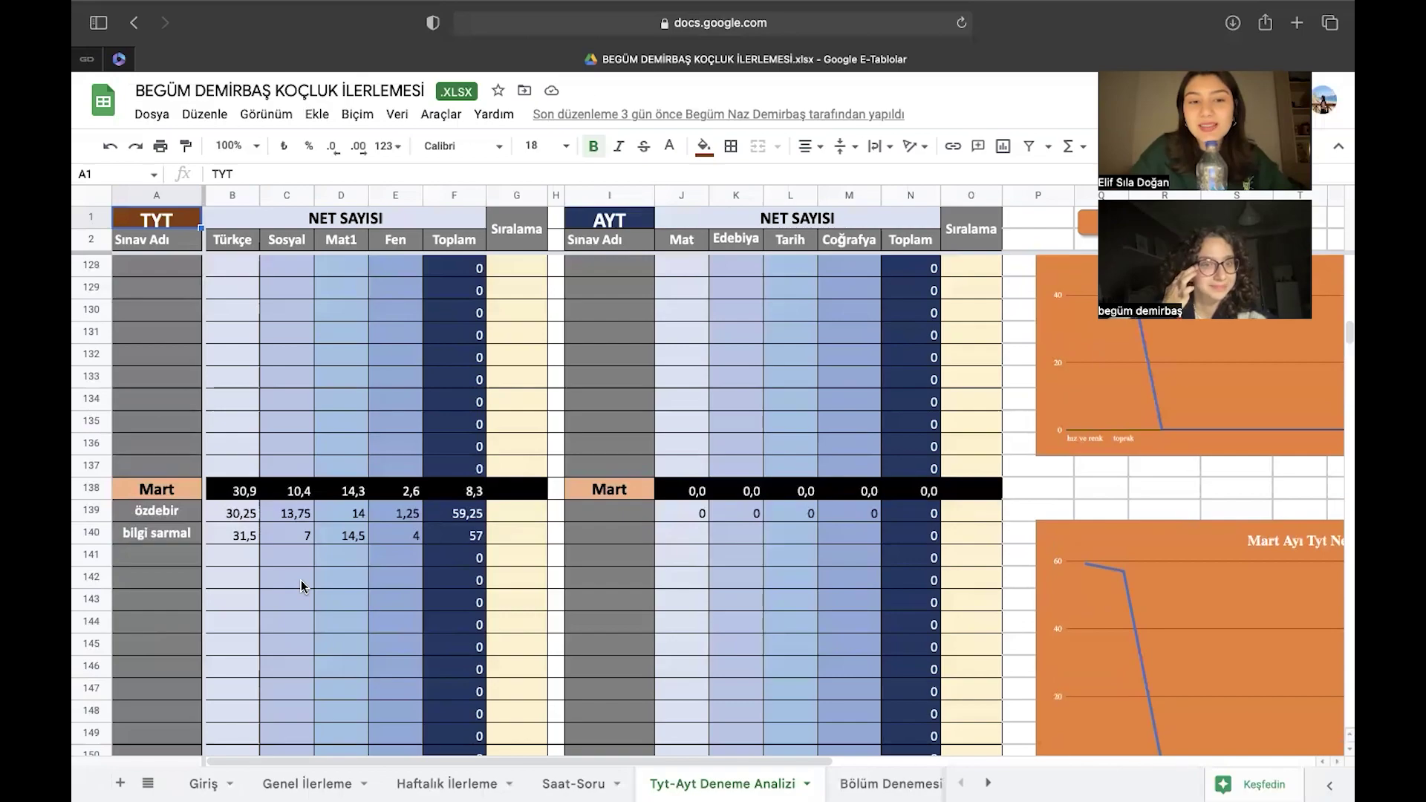
scroll(301, 587, "down", 2)
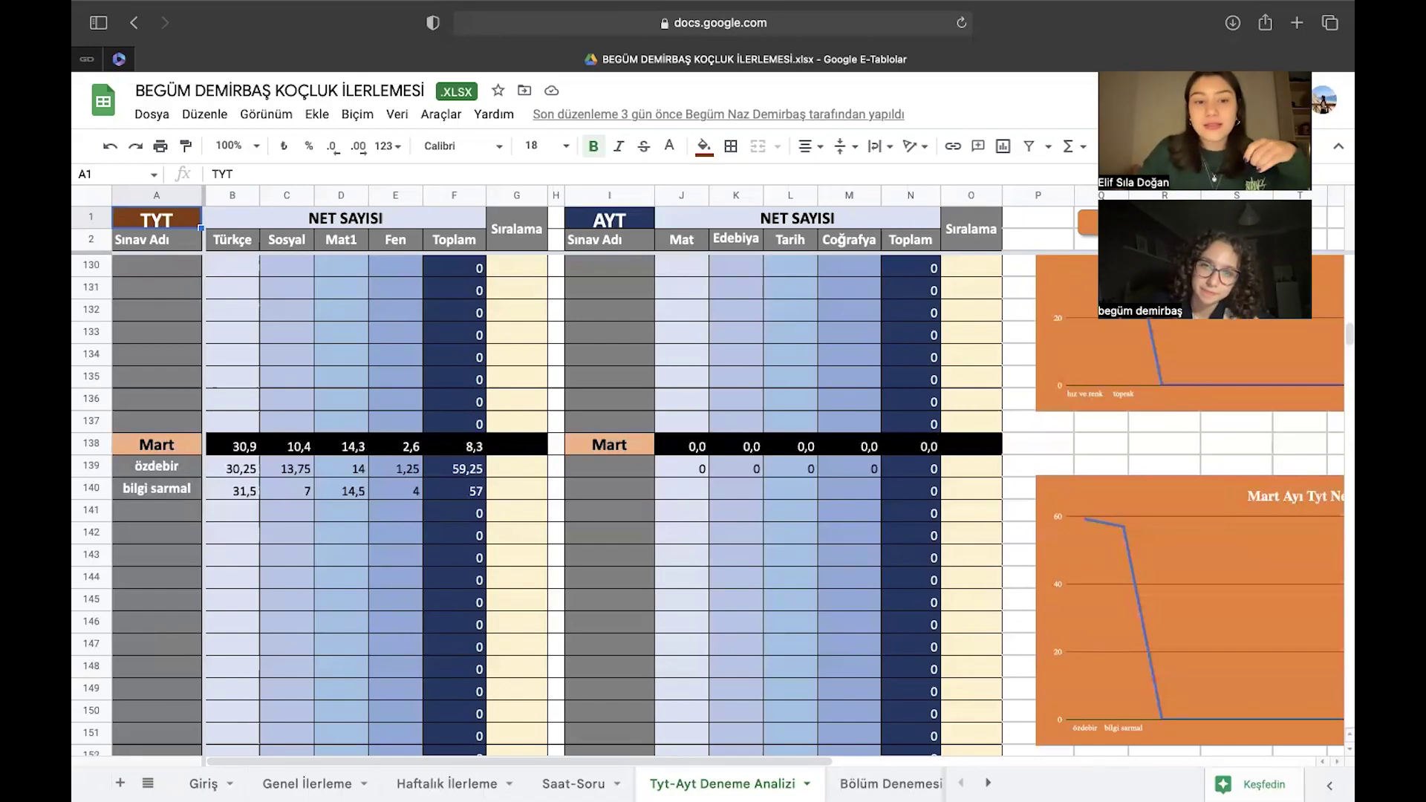
Return to the Haftalık İlerleme sheet and review the tasks planned for each day of the 6 Mart week.
left_click(468, 784)
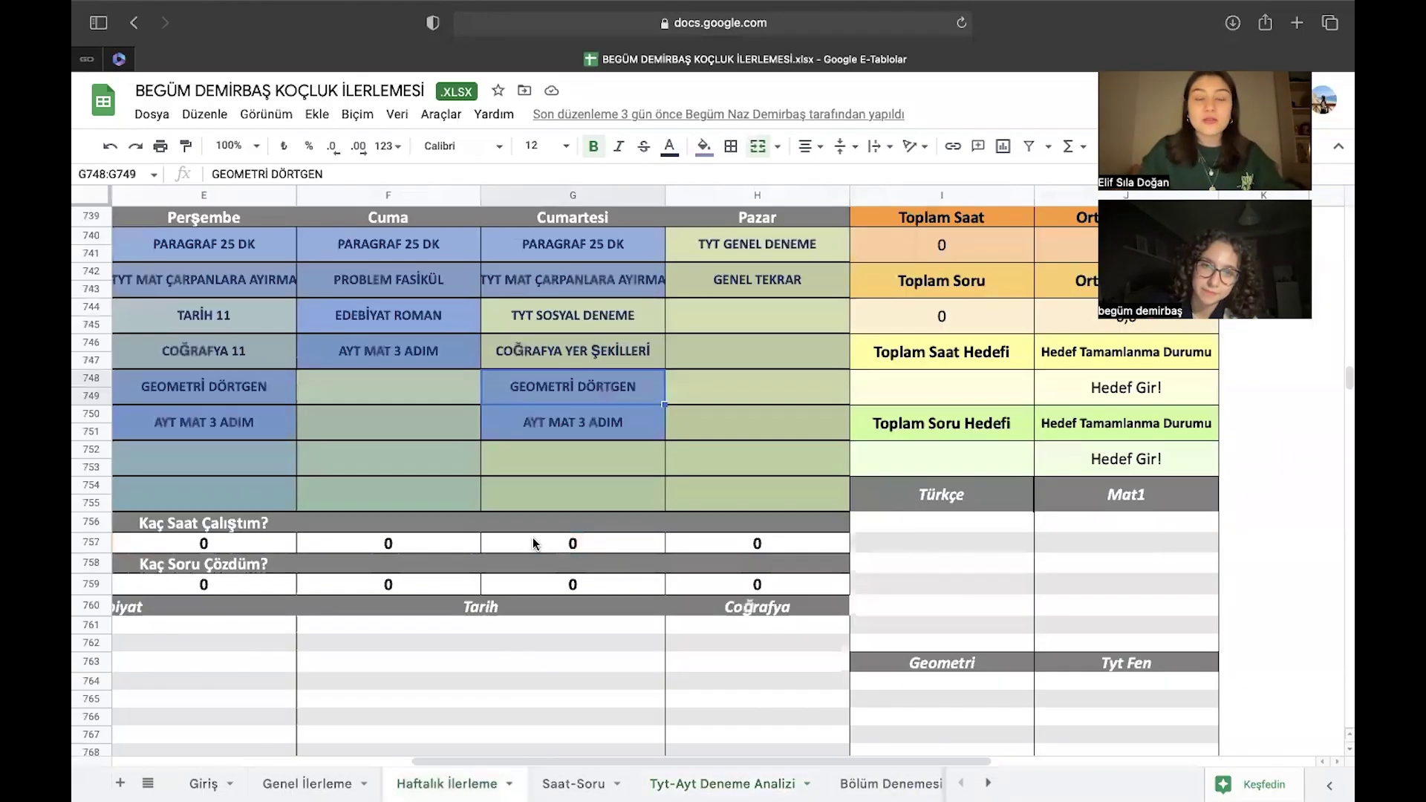
scroll(532, 538, "left", 8)
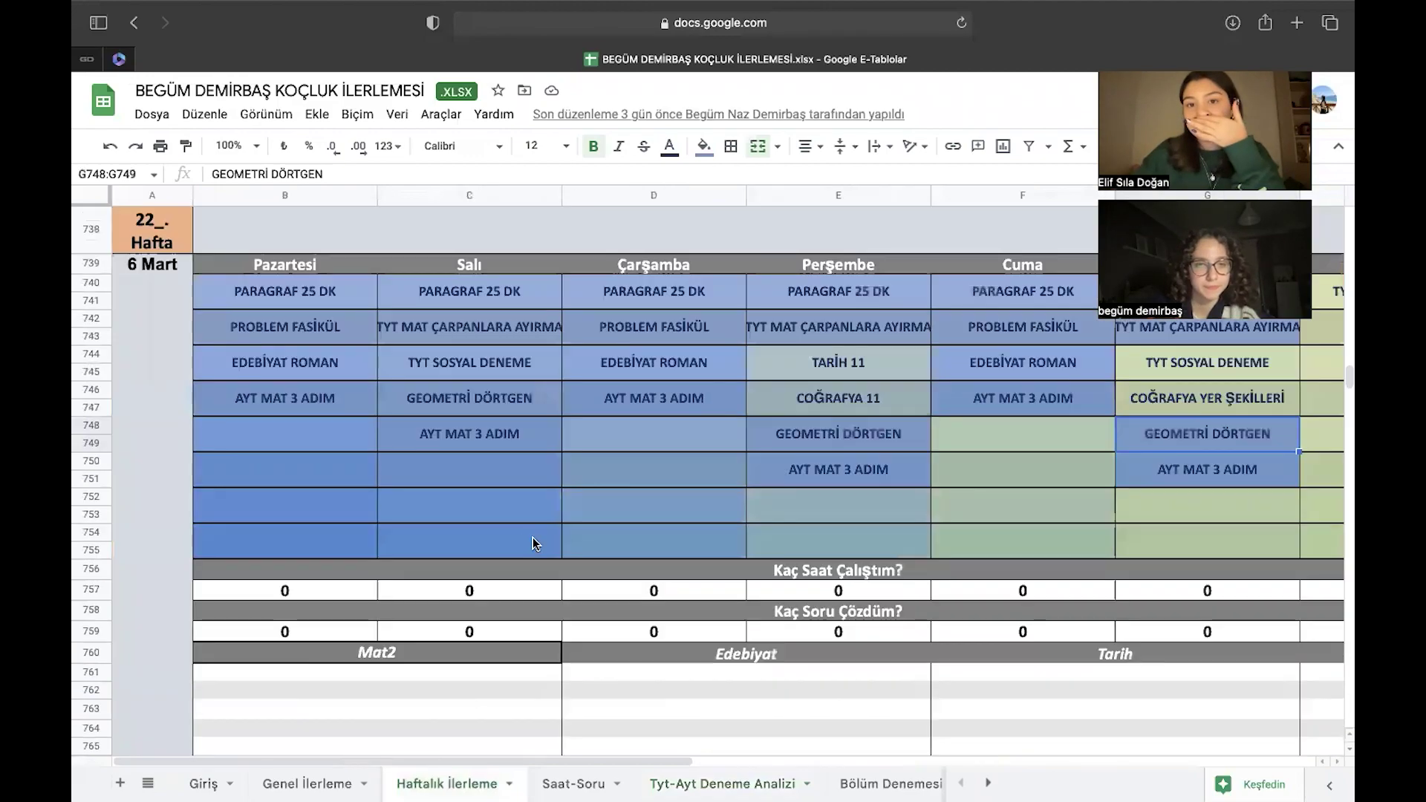
scroll(533, 537, "up", 1)
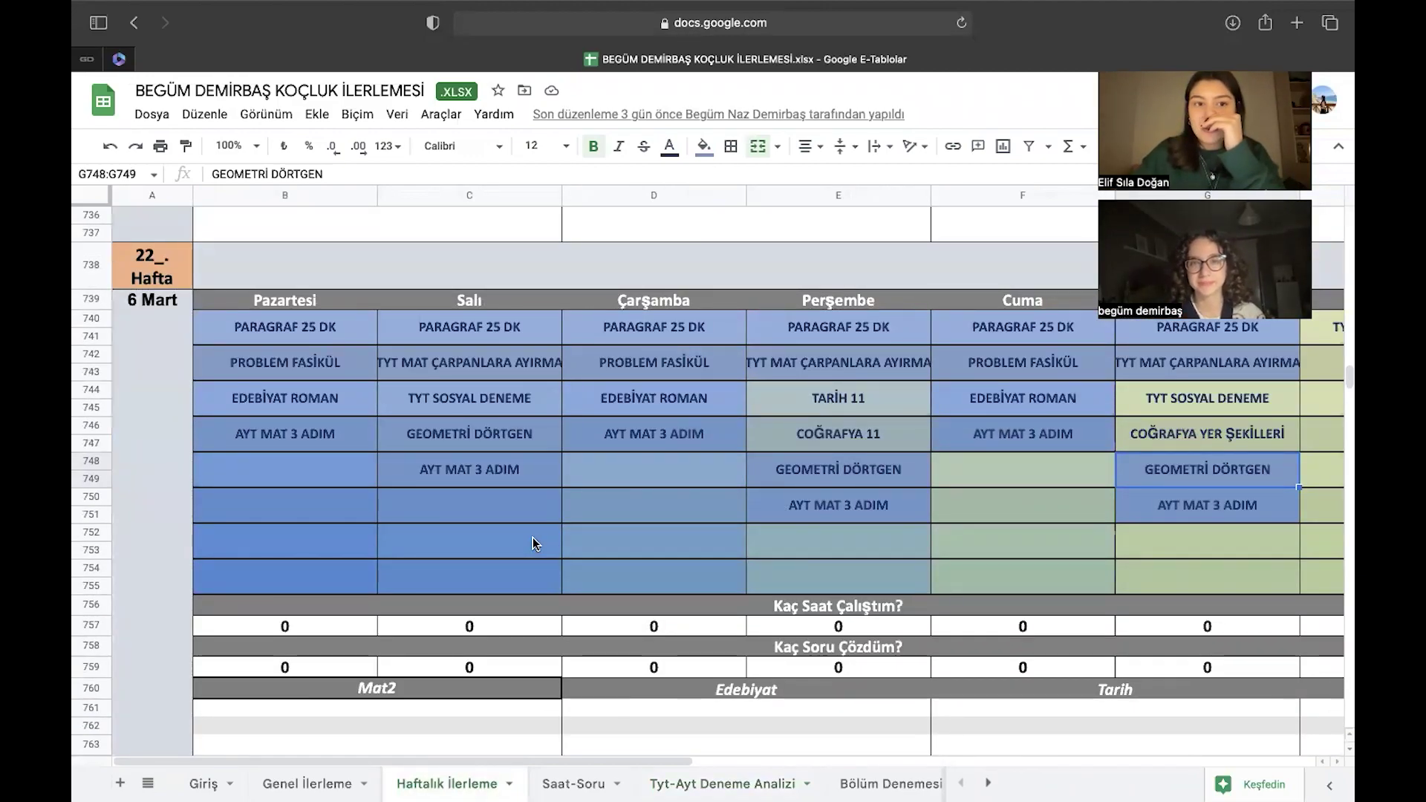
scroll(533, 538, "right", 2)
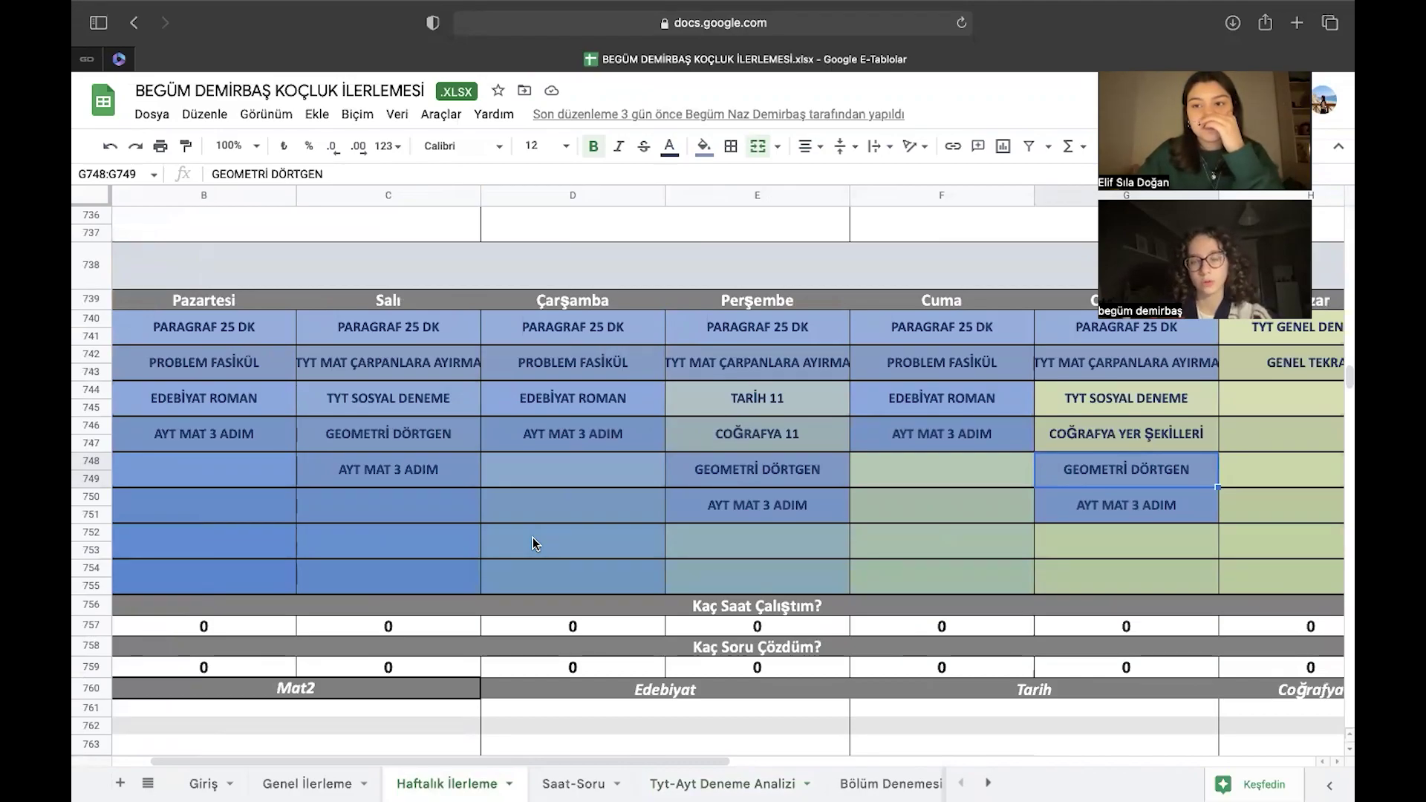
scroll(532, 543, "left", 2)
scroll(532, 544, "down", 3)
scroll(533, 543, "up", 3)
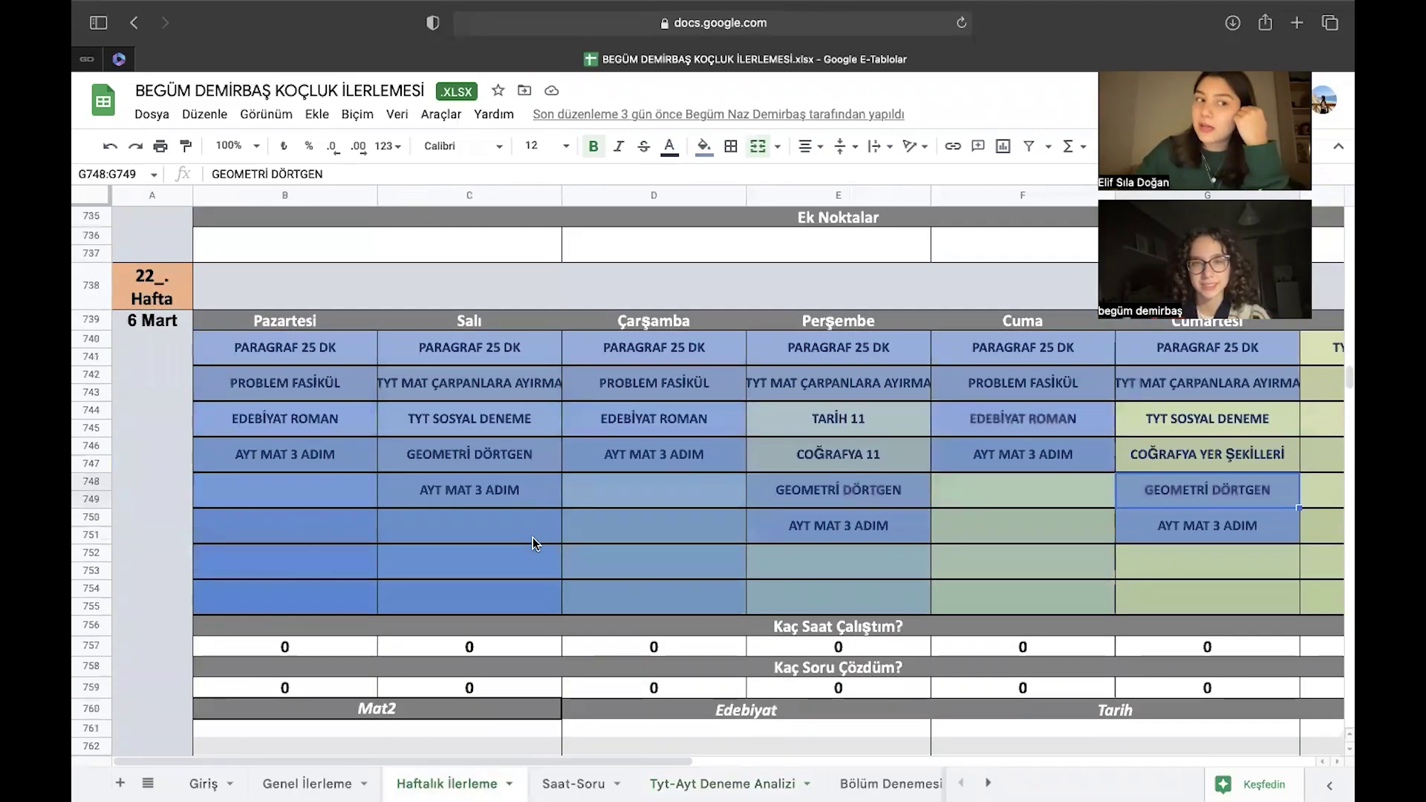
Label the empty weekly block below the 6 Mart week as "23_. Hafta" with the start date 13 Mart.
scroll(533, 537, "down", 10)
double_click(123, 261)
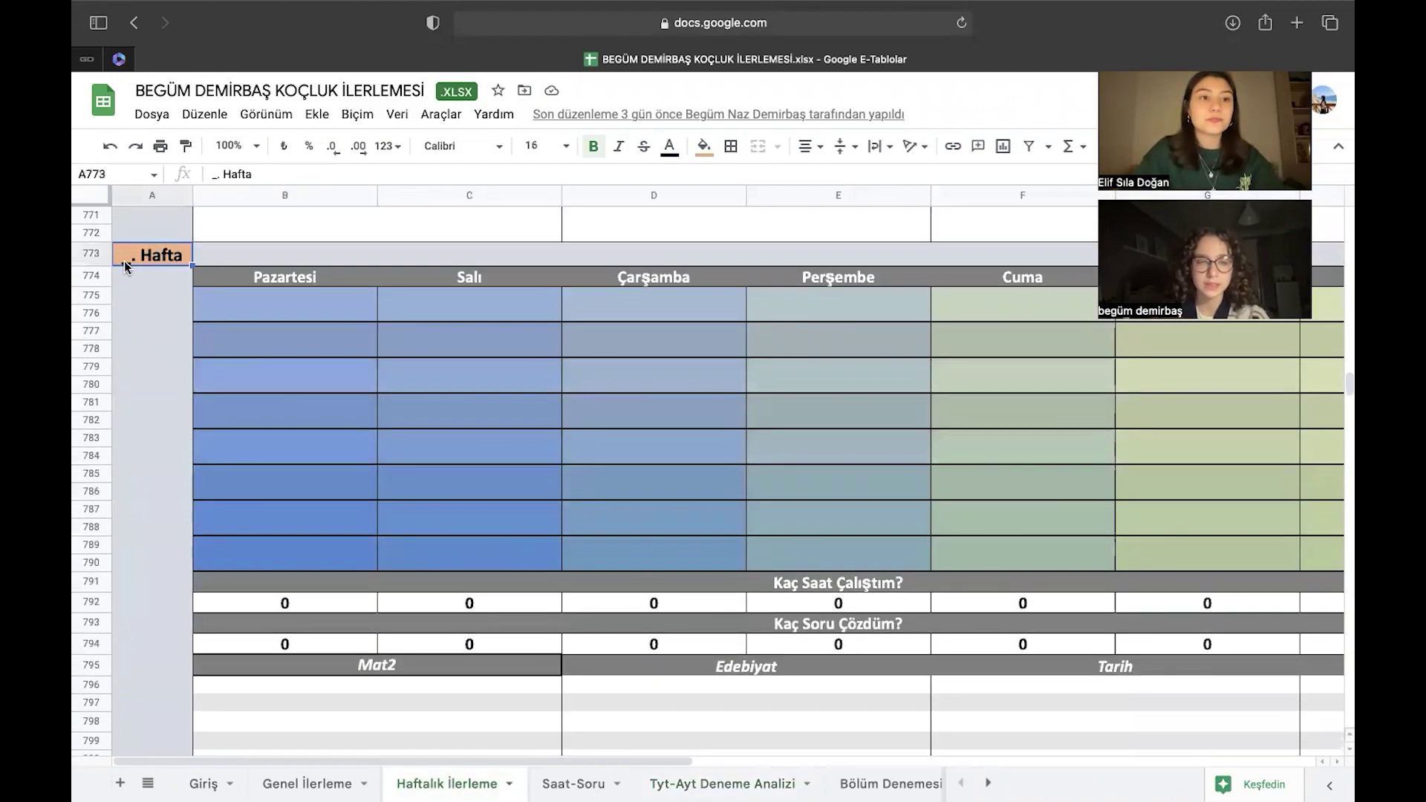
type("23")
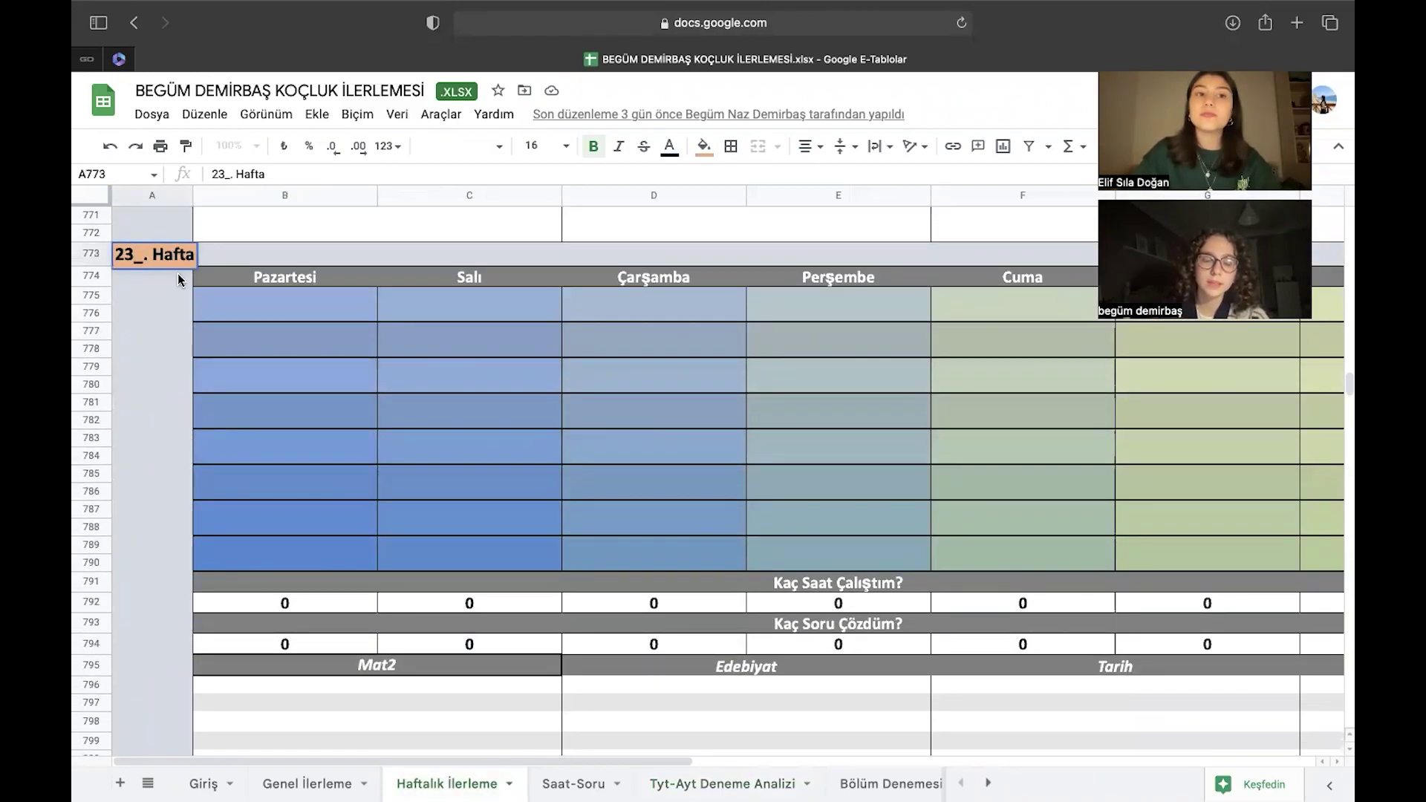
left_click(182, 269)
type("13 ")
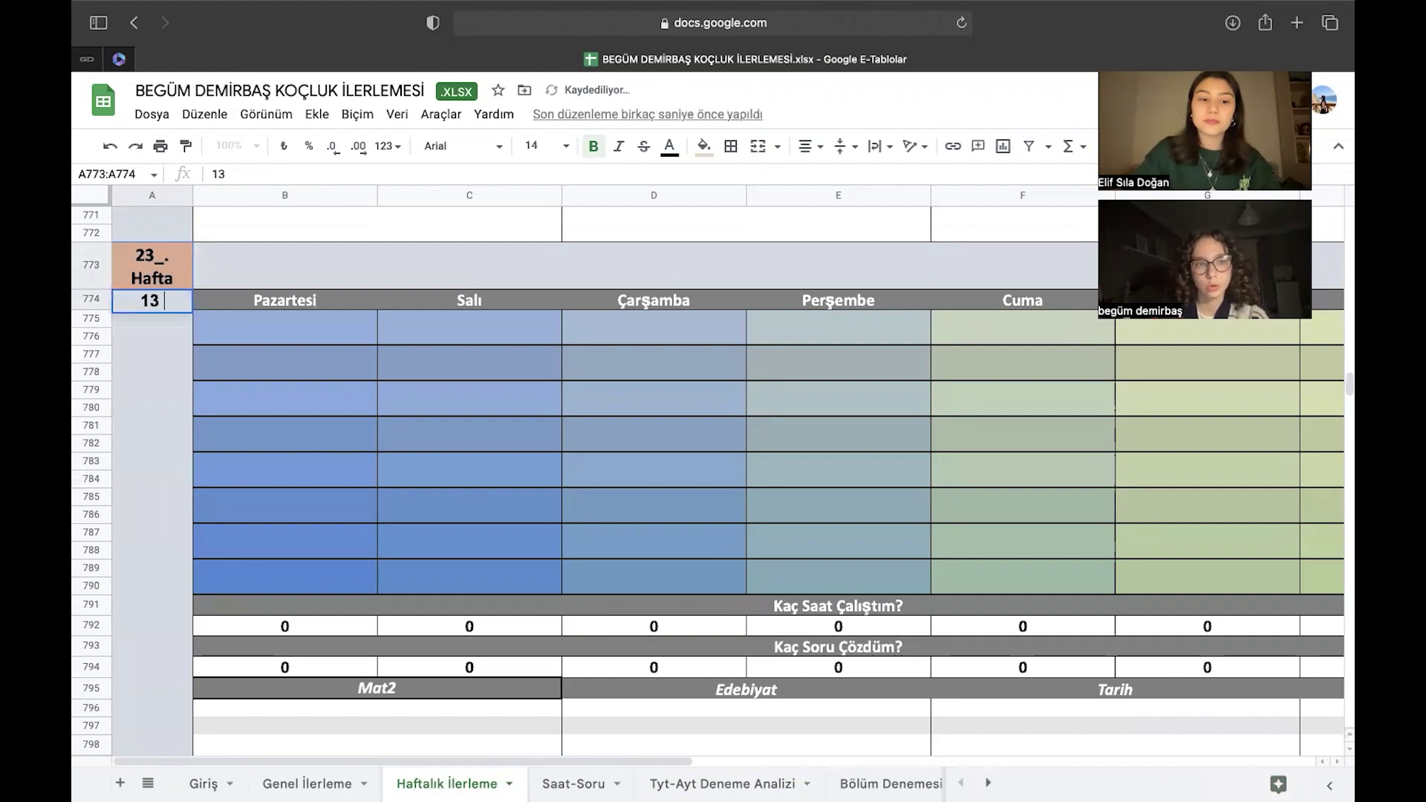
type("MArt")
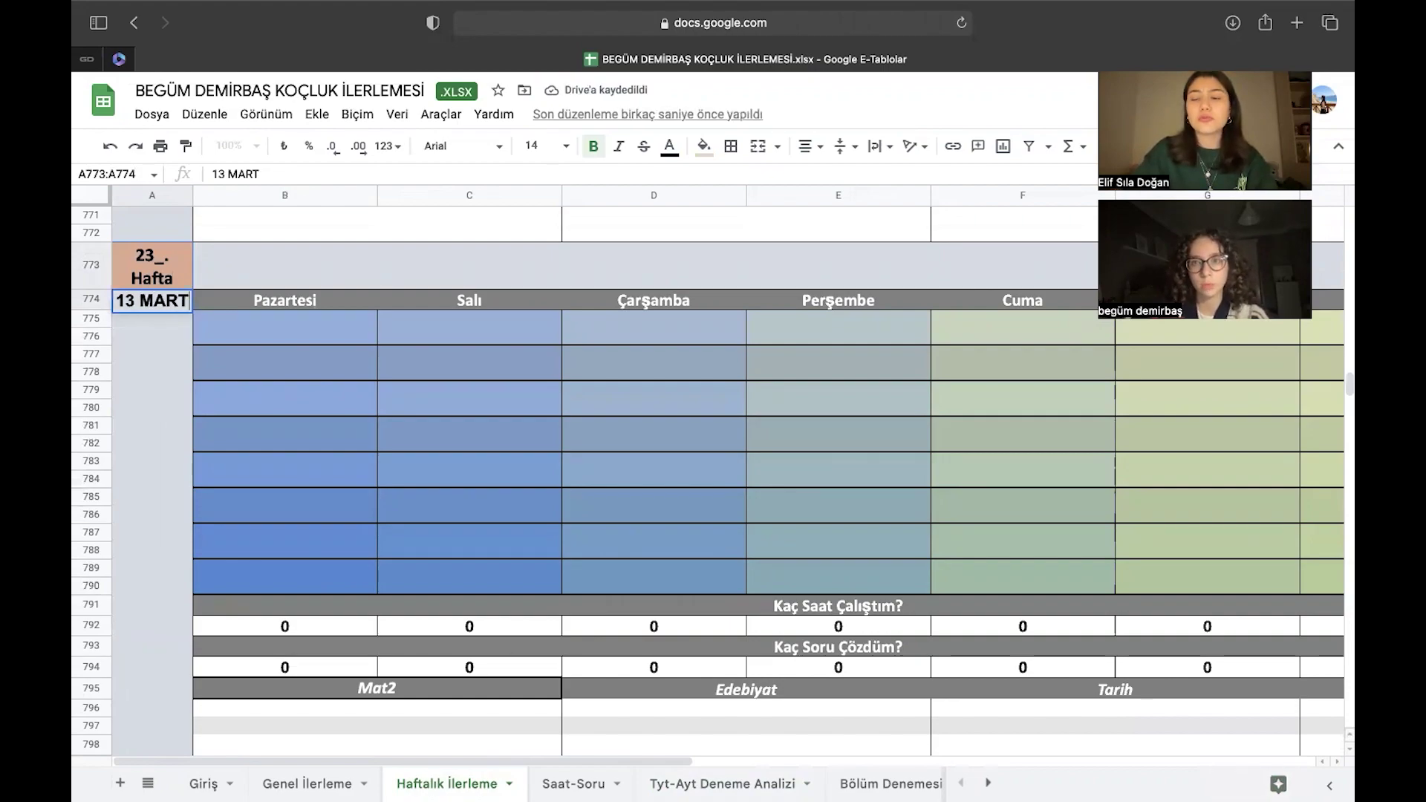
key("Return")
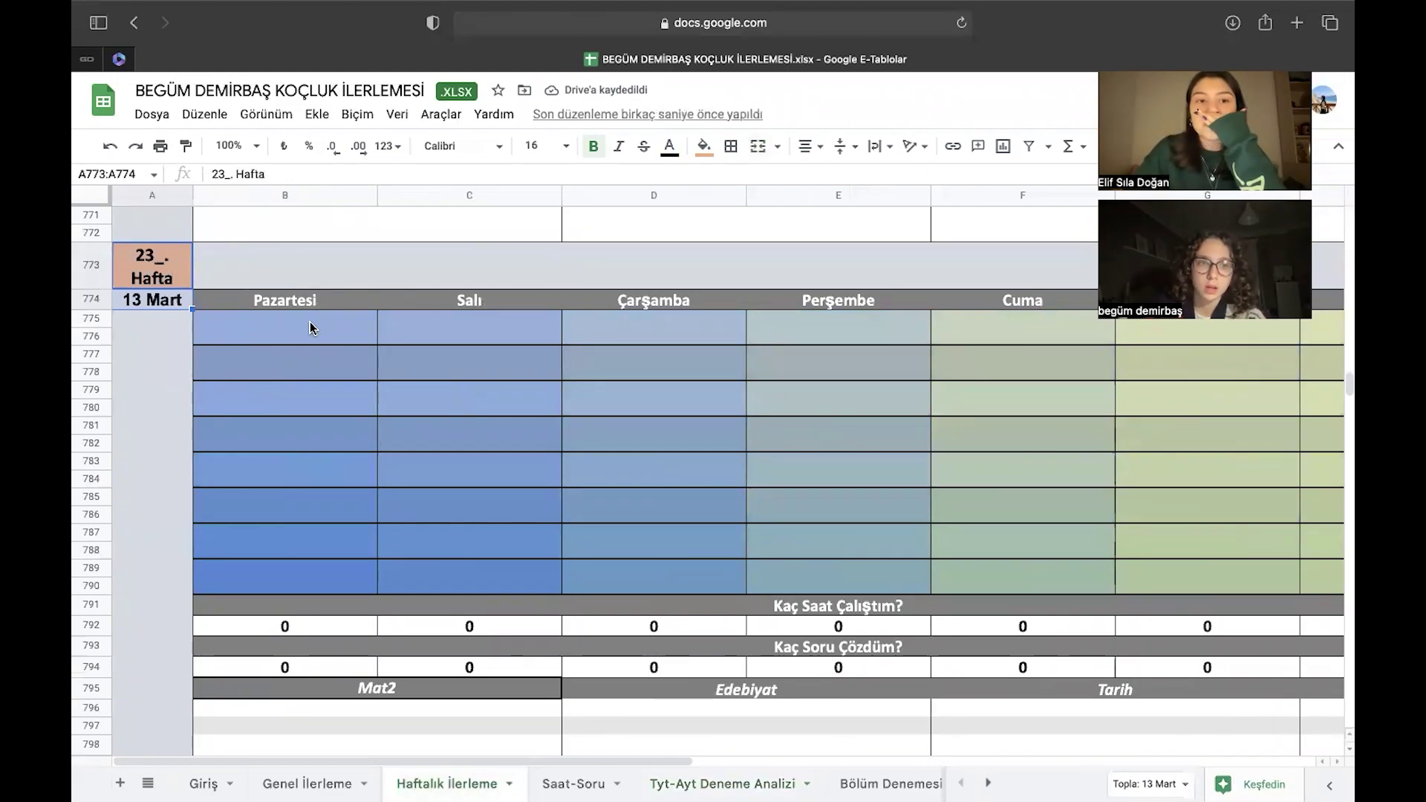
Check the 6 Mart week's plan, and enter CÜMLEDE ANLAM as the first Salı task of the 13 Mart week.
scroll(310, 322, "up", 5)
scroll(309, 322, "up", 2)
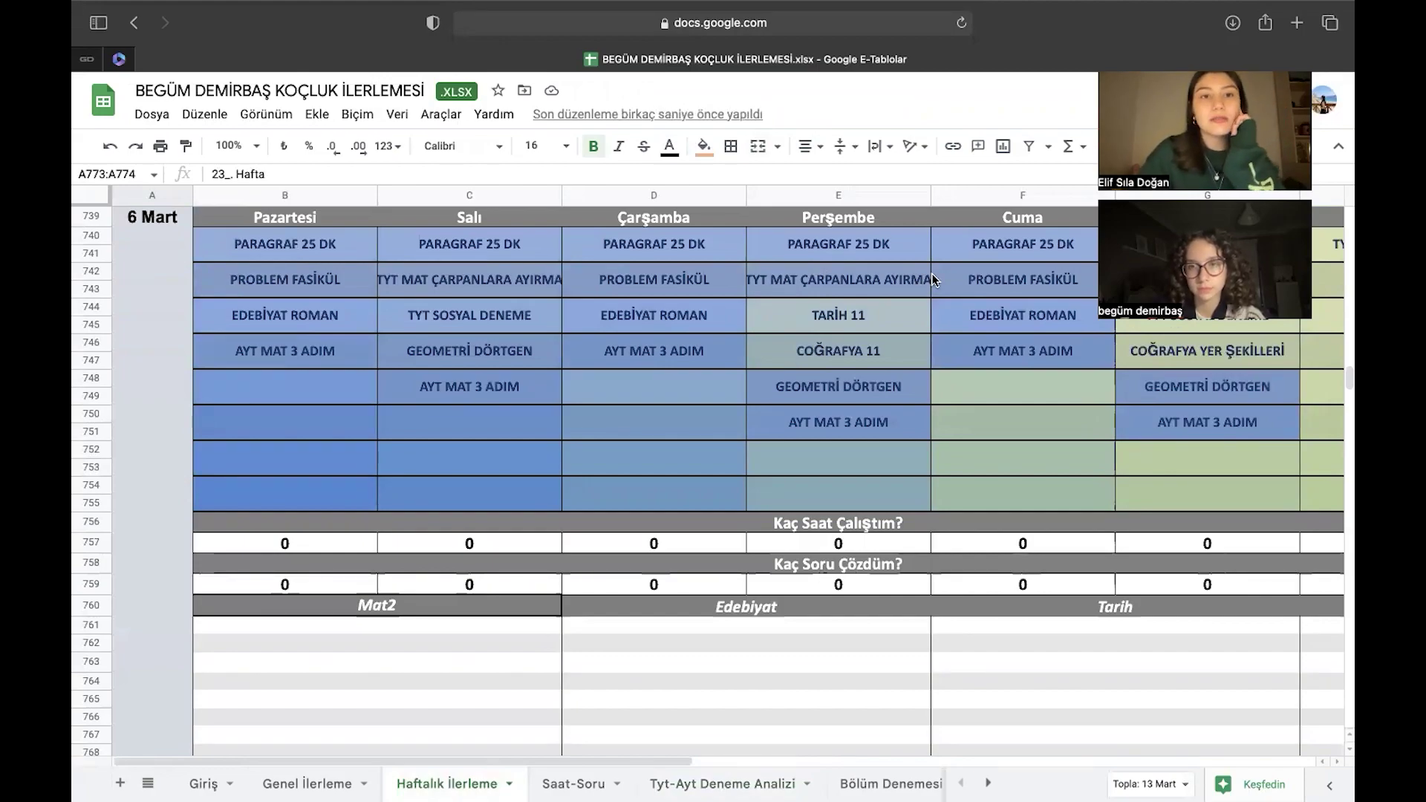
scroll(932, 274, "down", 10)
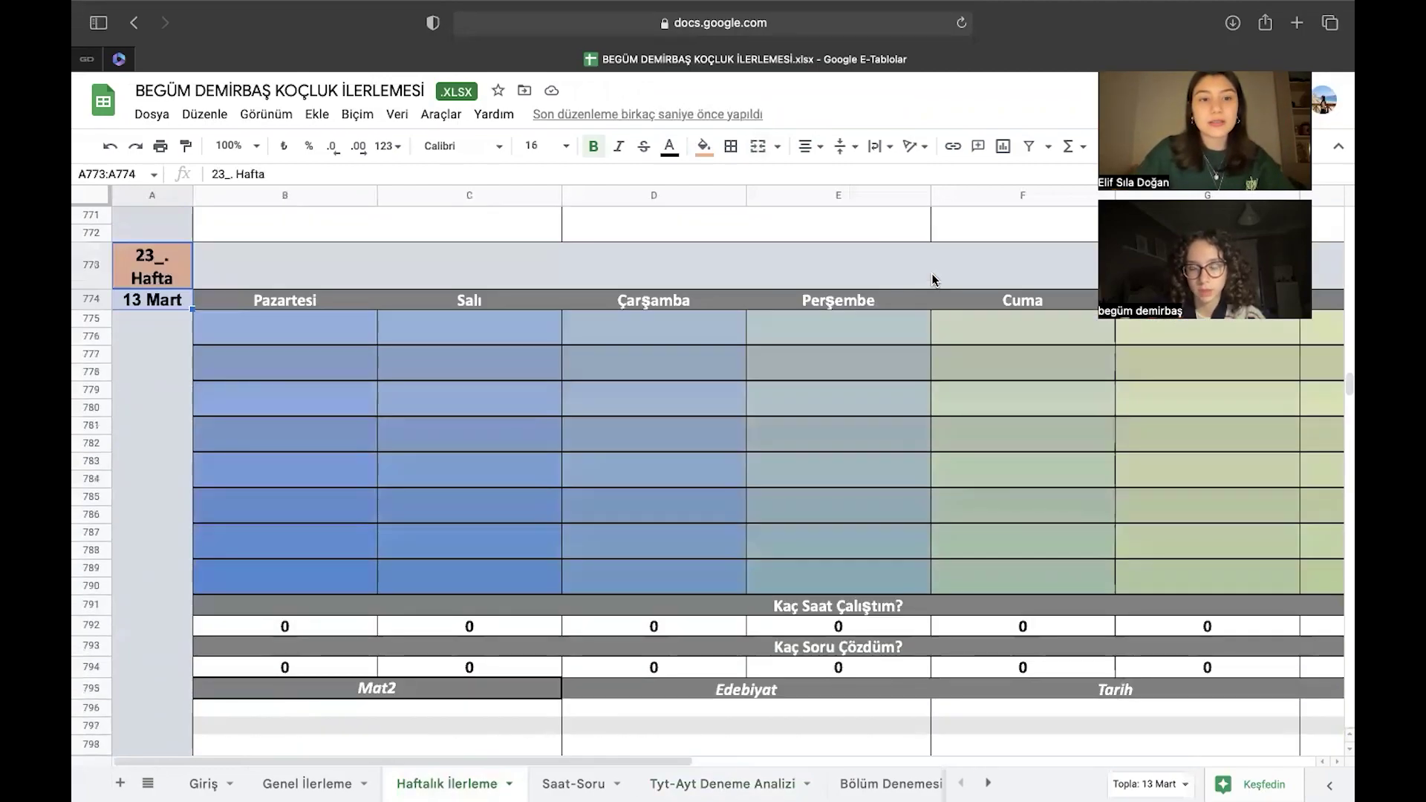
left_click(307, 337)
left_click(448, 336)
type("PARA")
key("BackSpace")
key("BackSpace")
key("BackSpace")
key("BackSpace")
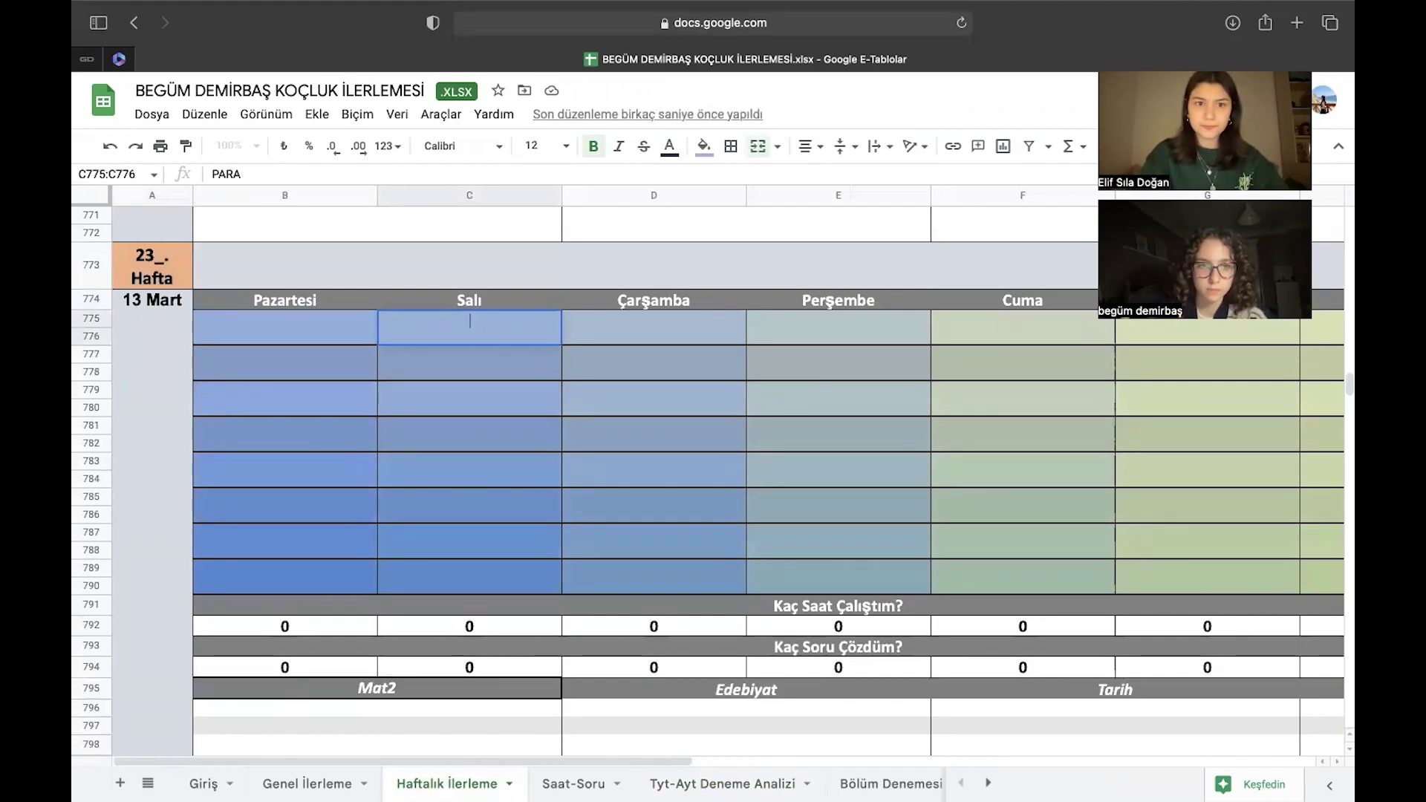
type("CÜMLE")
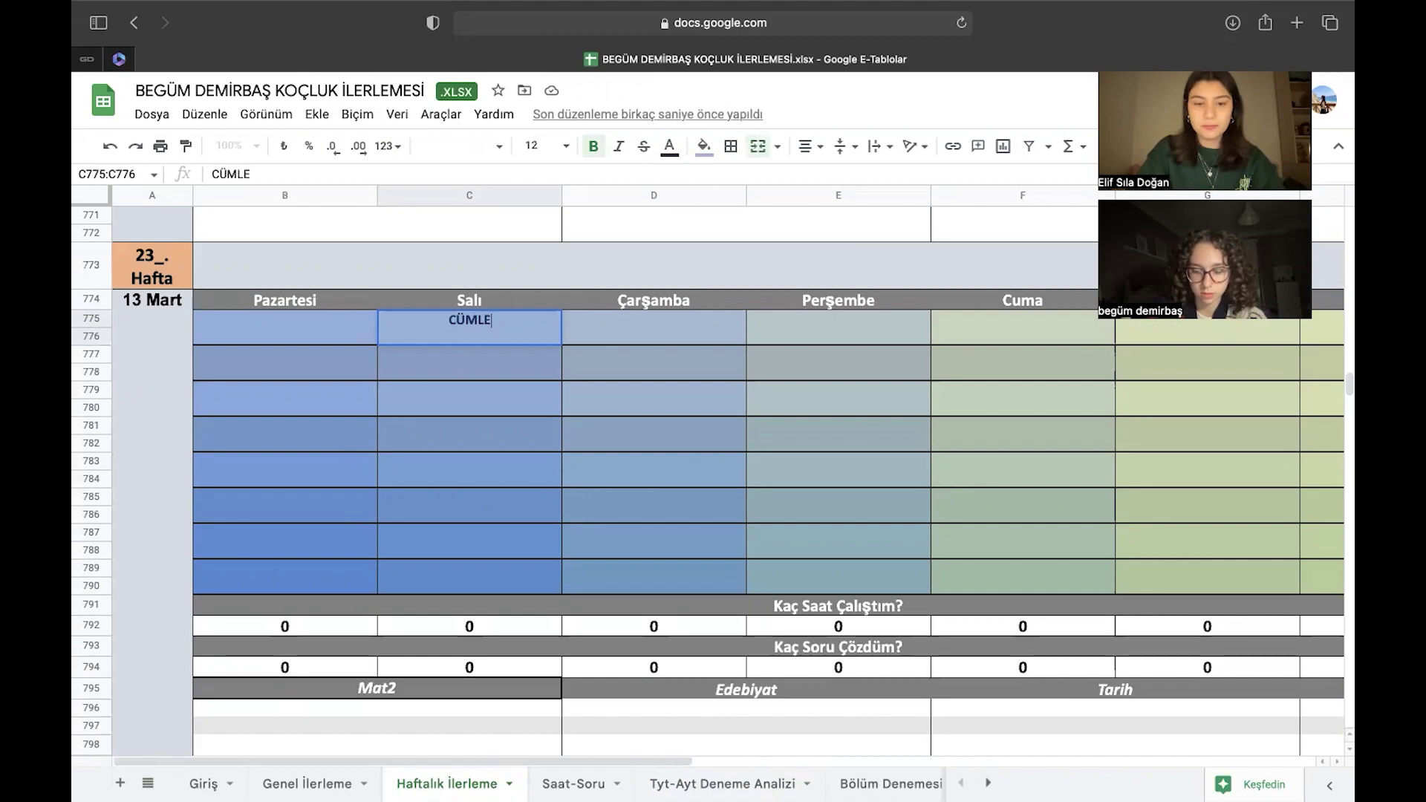
type("DE ANLAM")
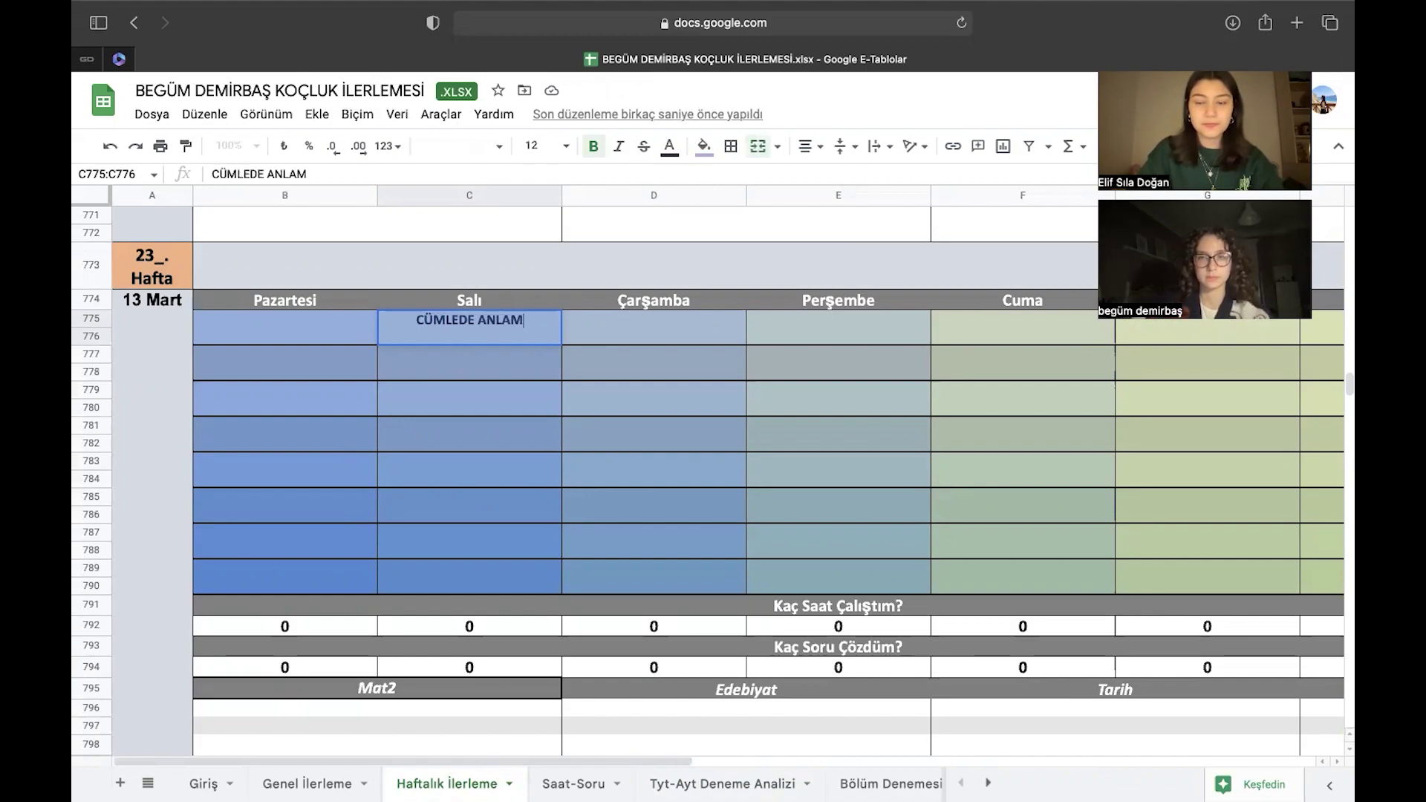
Enter SÖZCÜKTE ANLAM as the first Çarşamba task of the 13 Mart week.
left_click(581, 332)
type("SÖZCÜKTE ANLAM")
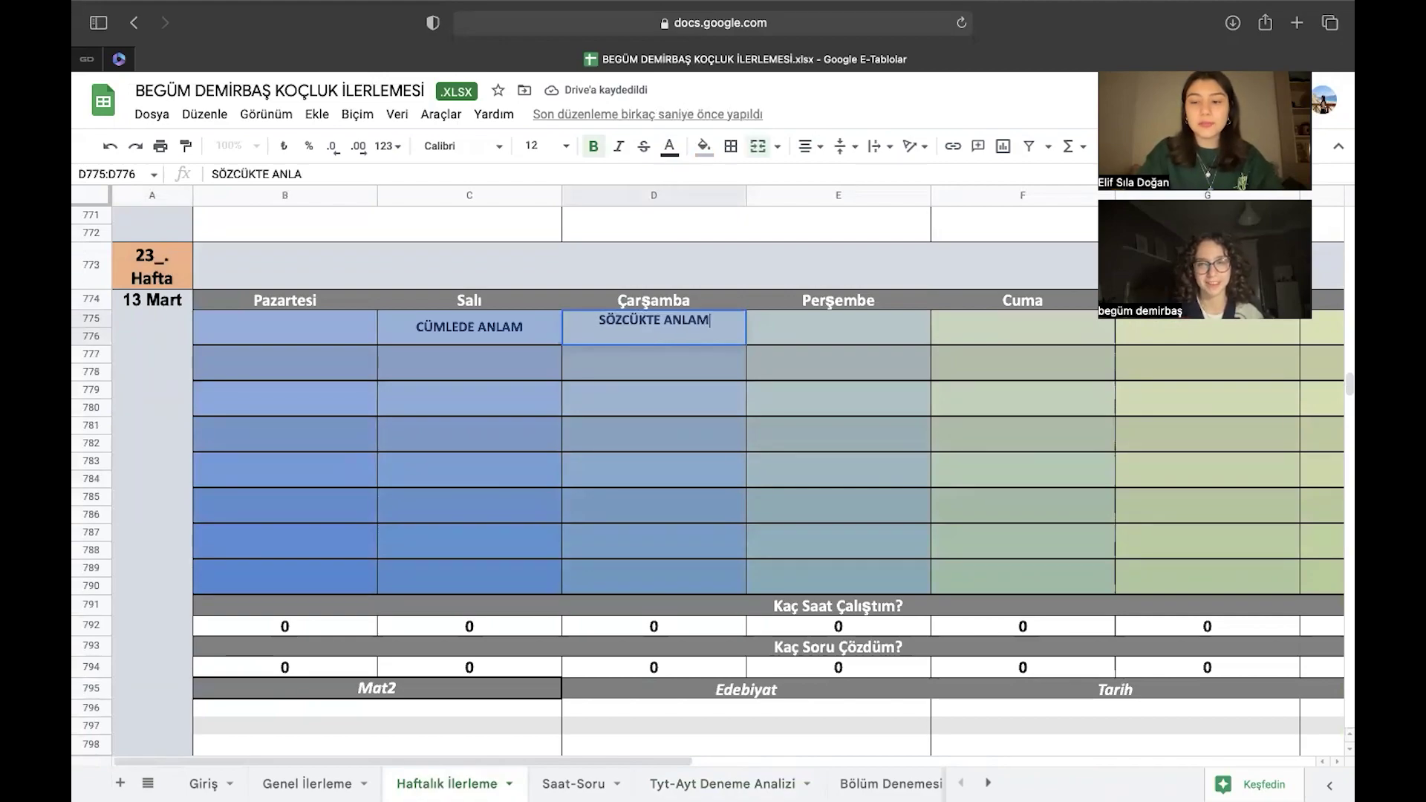
key("Return")
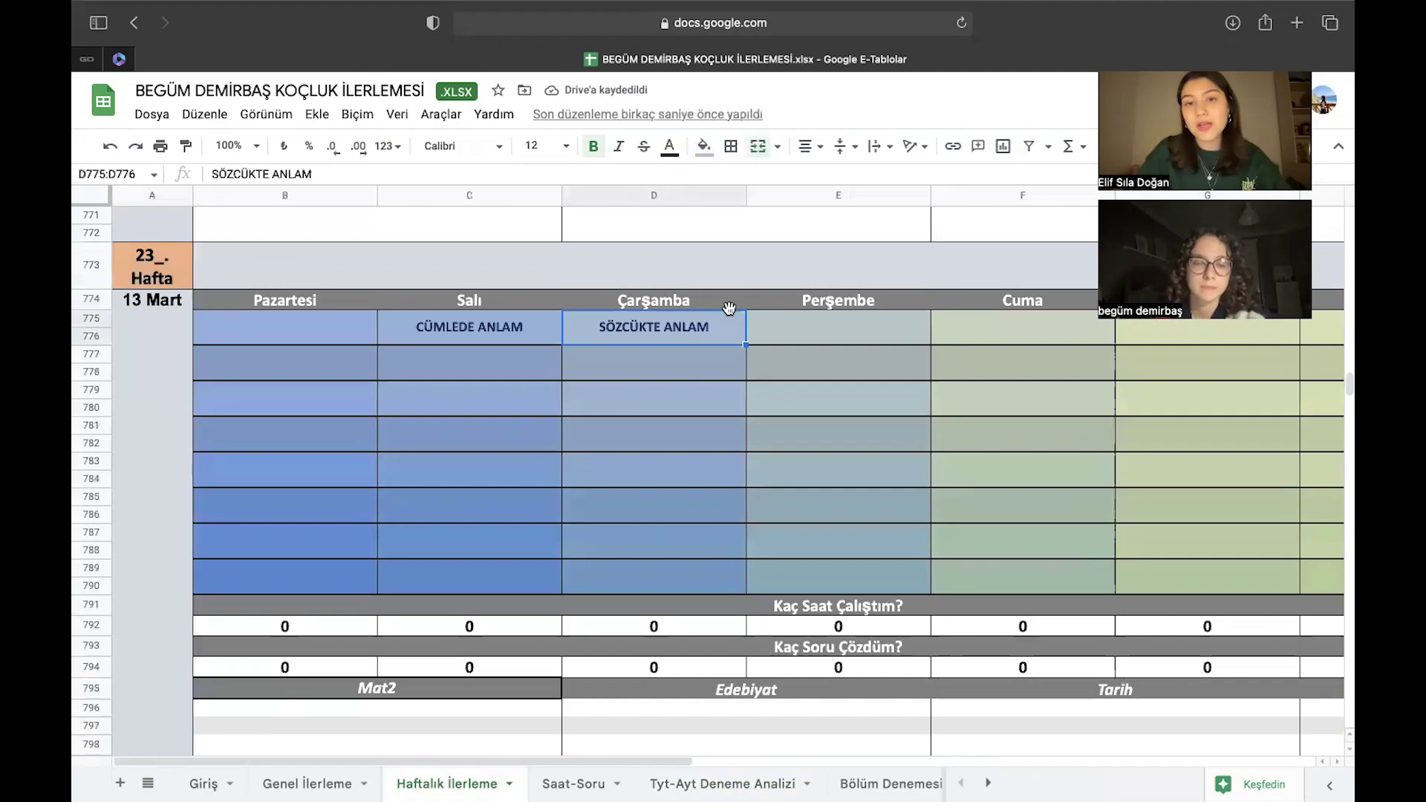
Enter PARAGRAF 25 DK as the first task for Perşembe, Cuma, Cumartesi and Pazartesi in the 13 Mart week.
left_click(789, 334)
type("PARAGRAF 25 DK")
left_click(866, 336)
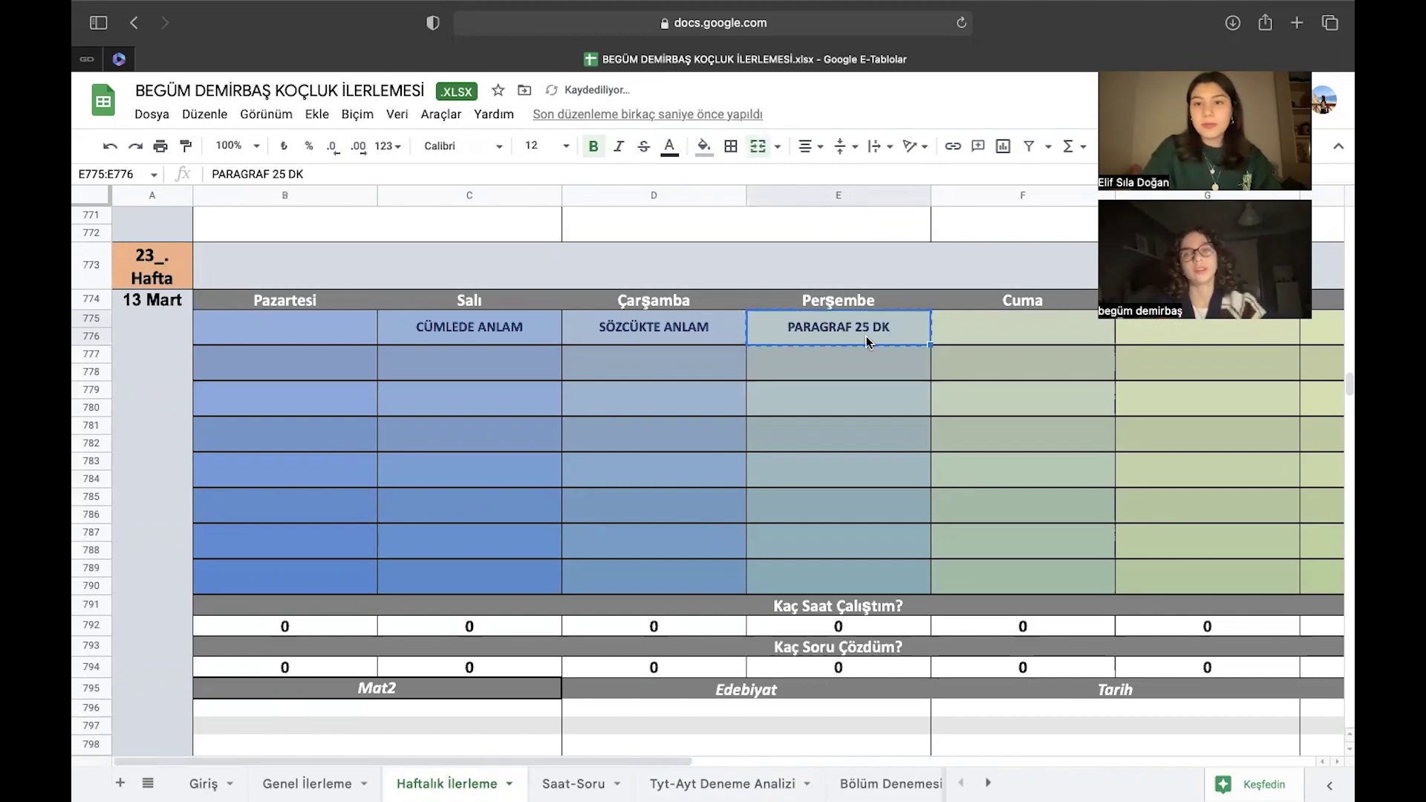
left_click(983, 331)
type("PARAGRAF 25 DK")
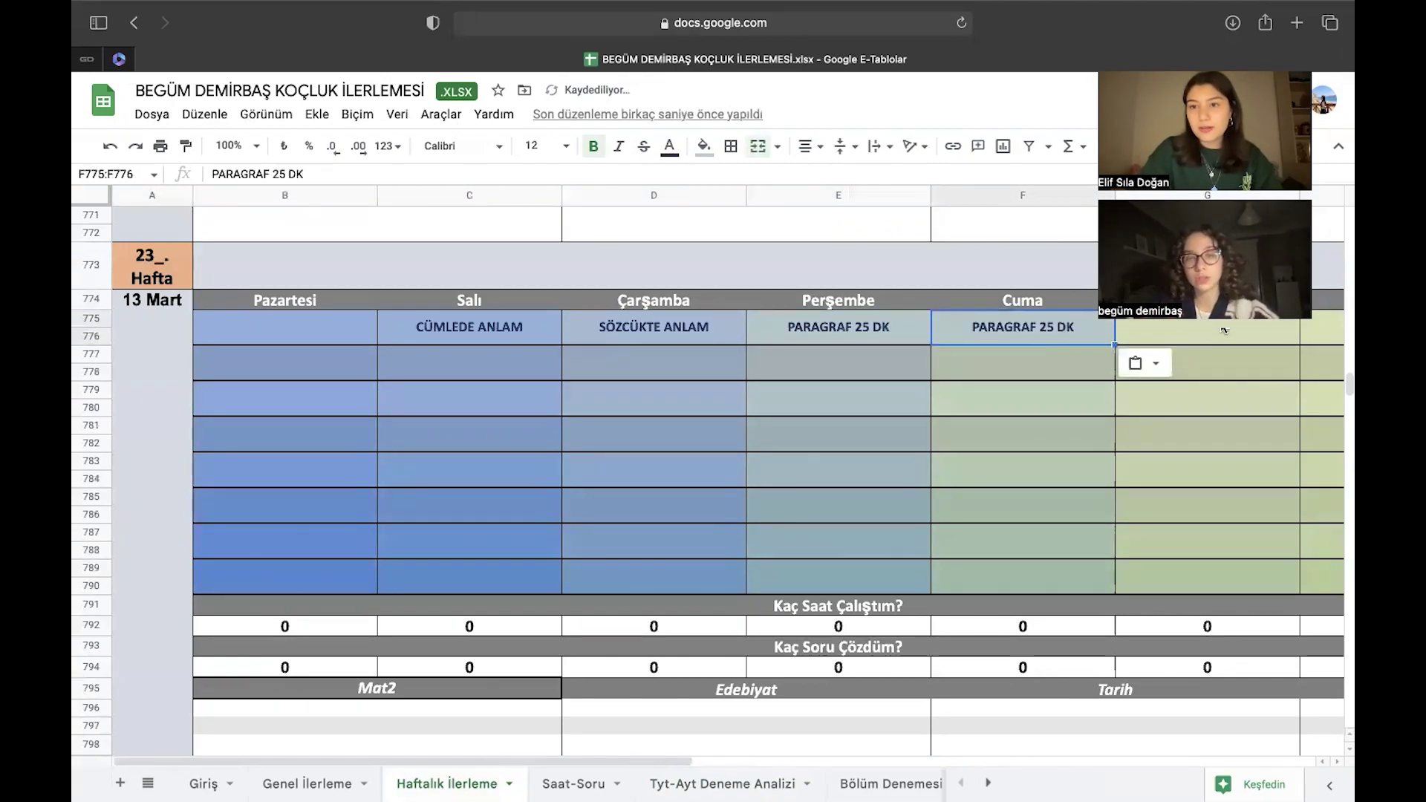
left_click(1225, 331)
type("PARAGRAF 25 DK")
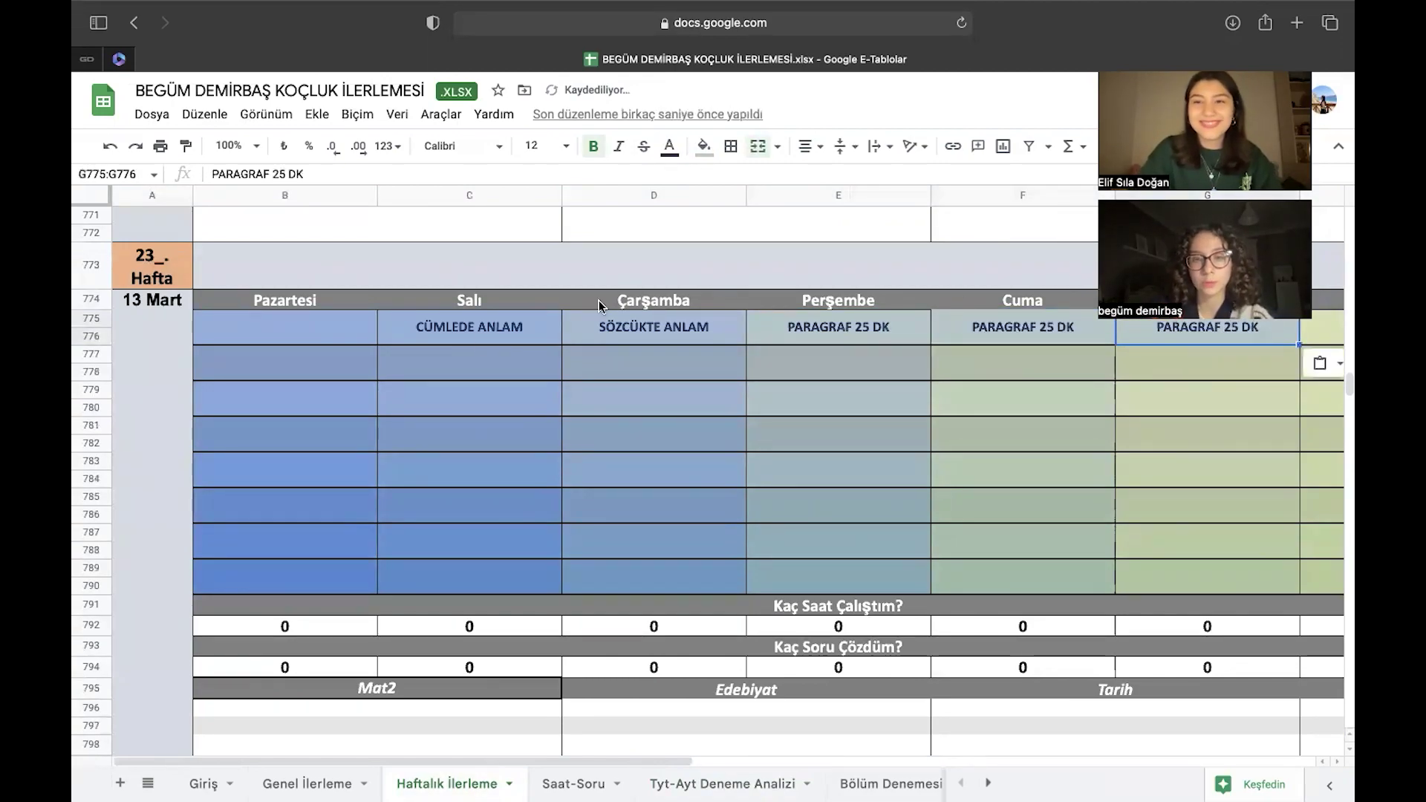
left_click(365, 333)
type("PARAGRAF 25 DK")
Enter TYT GENEL DENEME and, below it, GENEL TEKRAR as the Pazar tasks of the 13 Mart week.
scroll(364, 346, "right", 1)
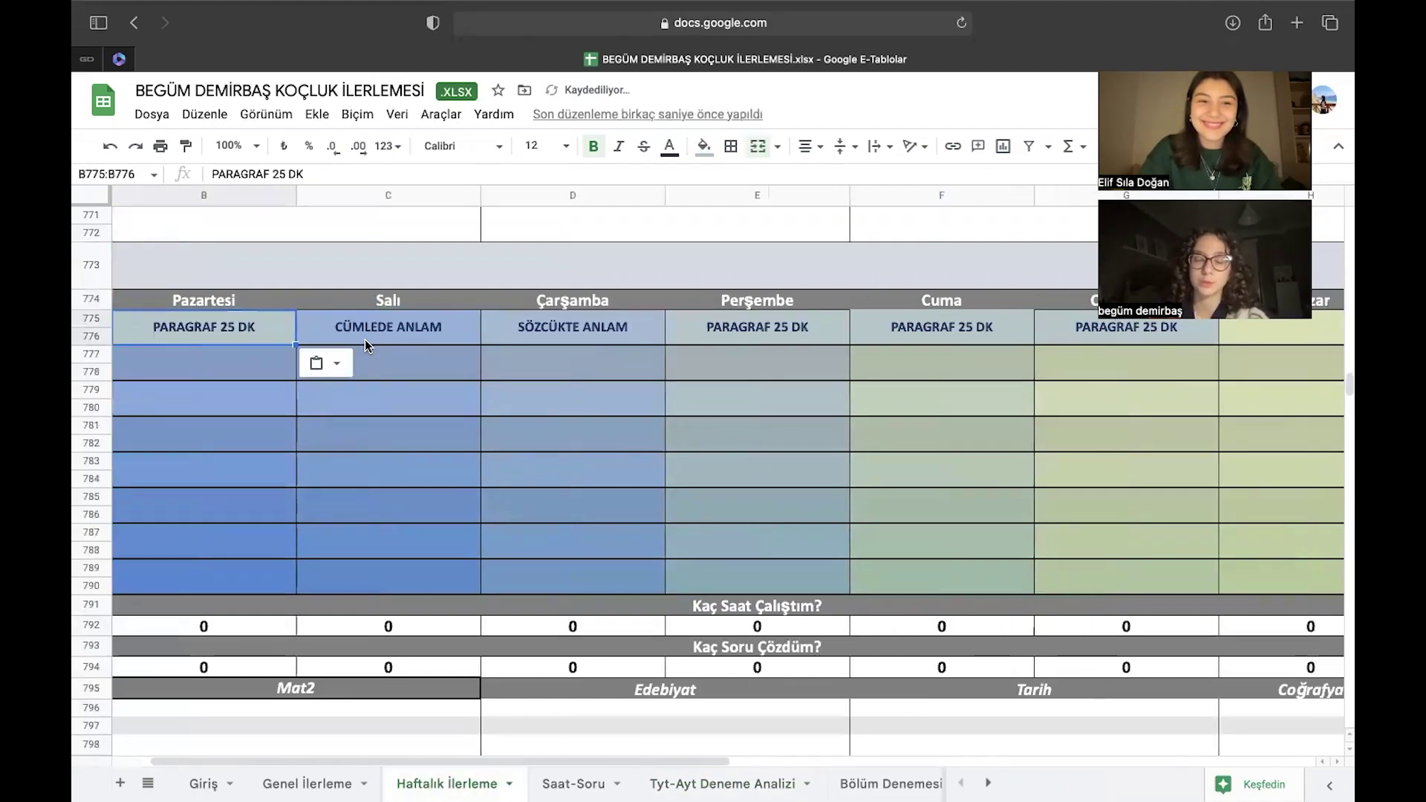
left_click(1261, 341)
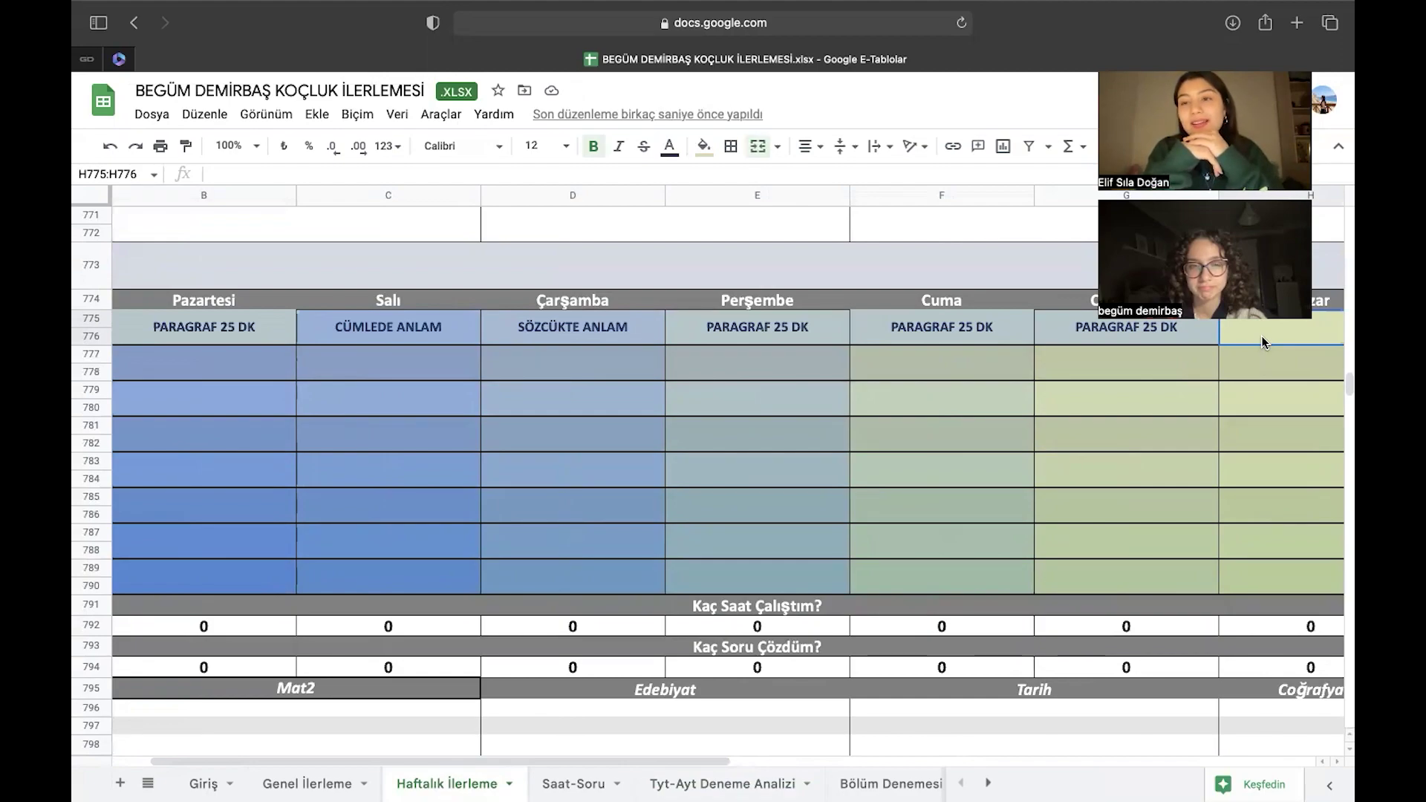
type("TY")
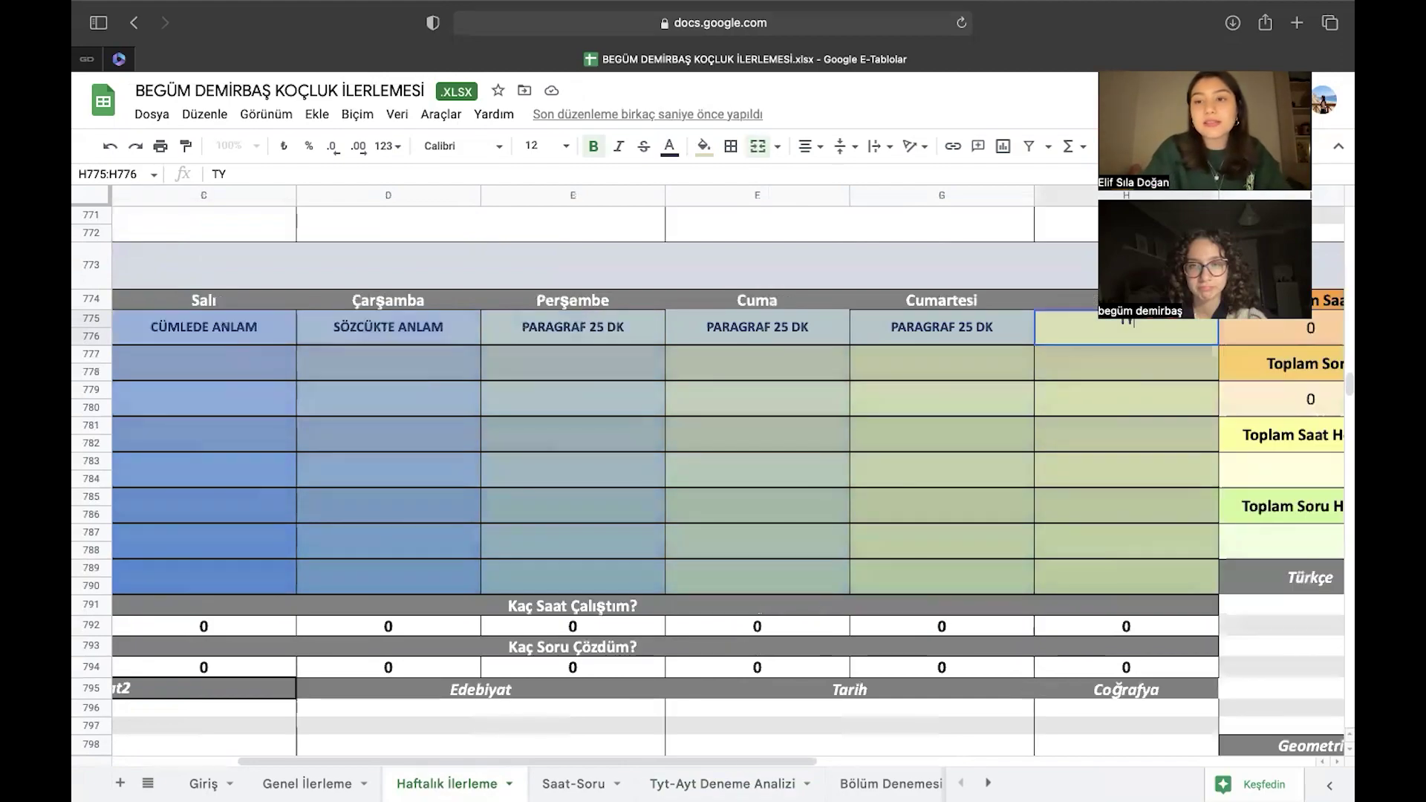
type("T GENEL DENEME")
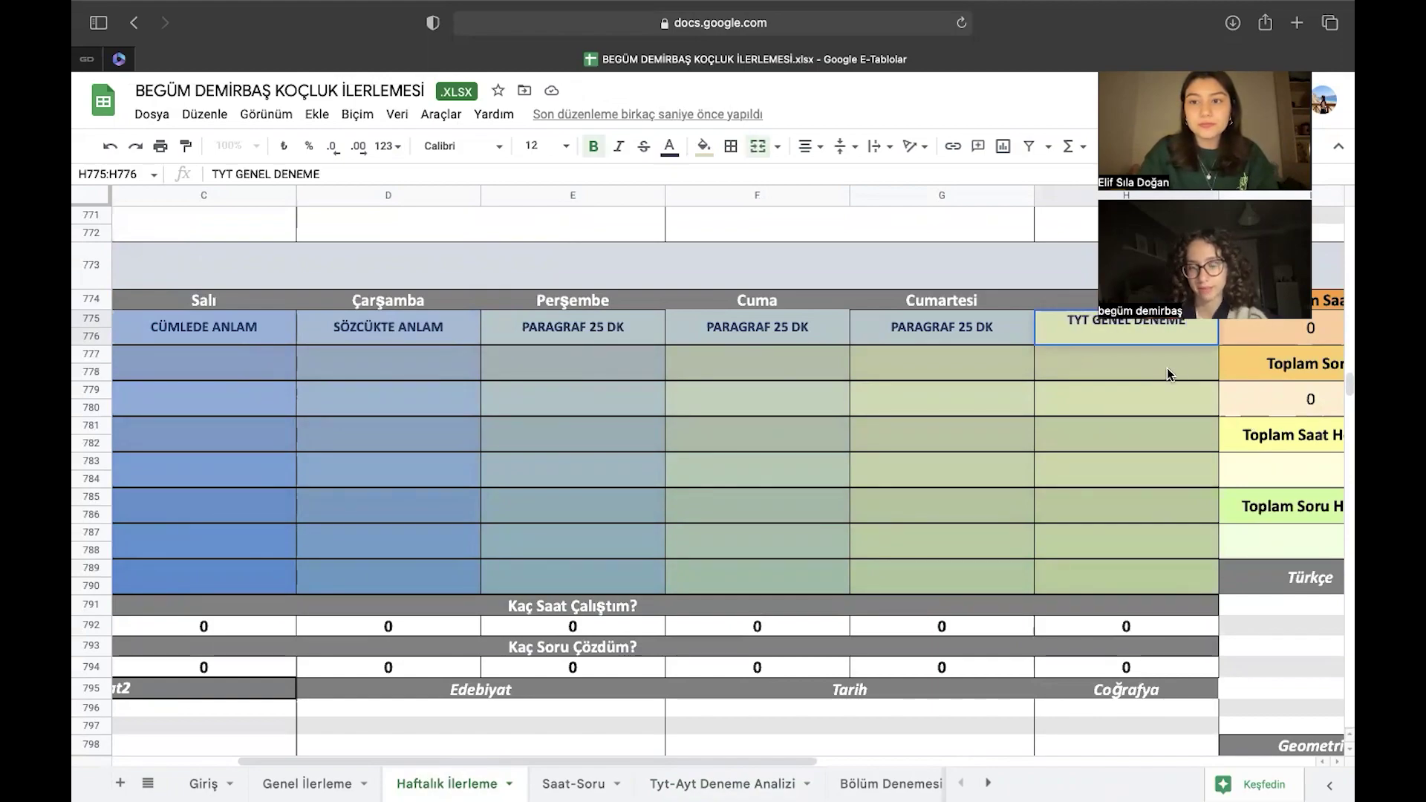
key("Return")
type("GENEL TEKRAR")
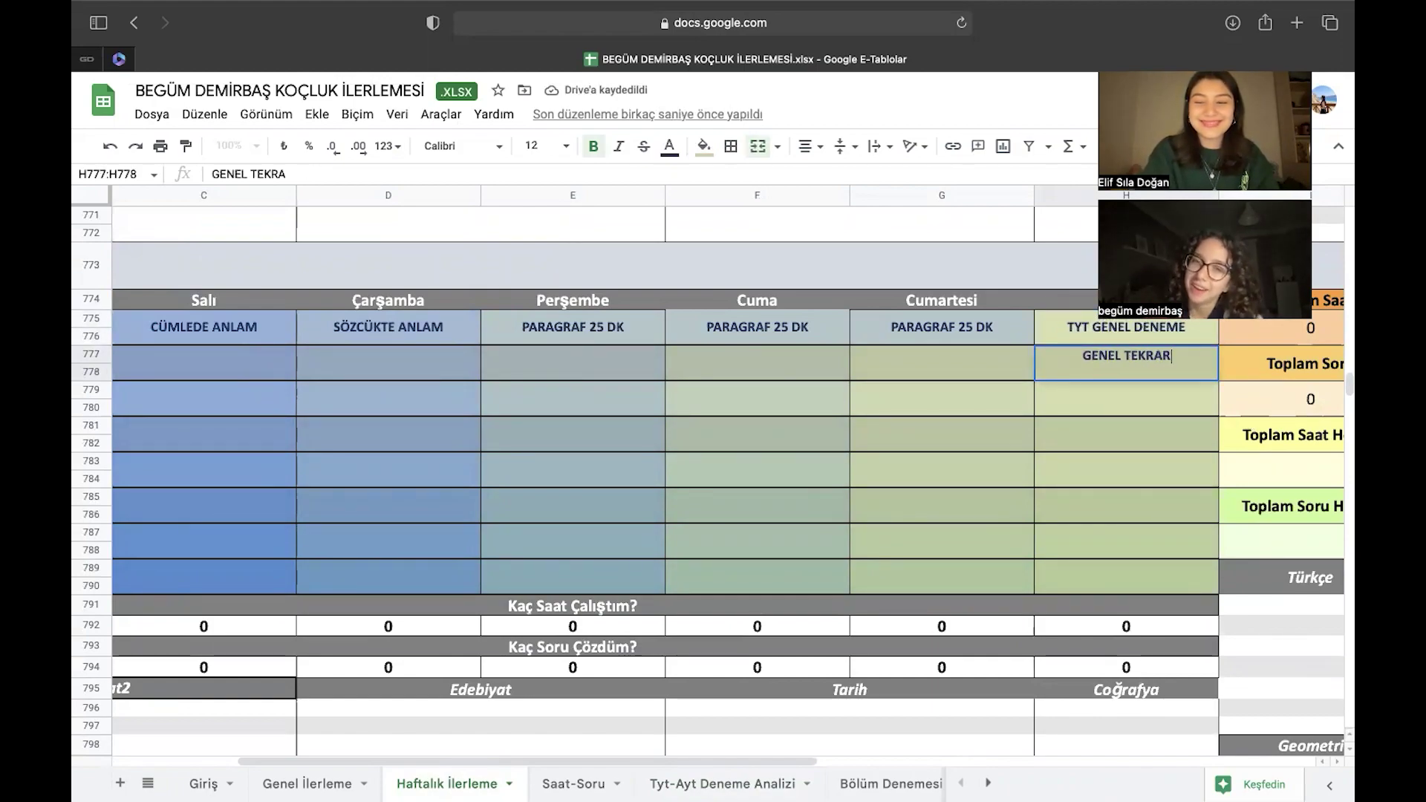
Enter TYT MAT ORAN ORANTI as the second Salı task of the 13 Mart week.
scroll(893, 331, "left", 5)
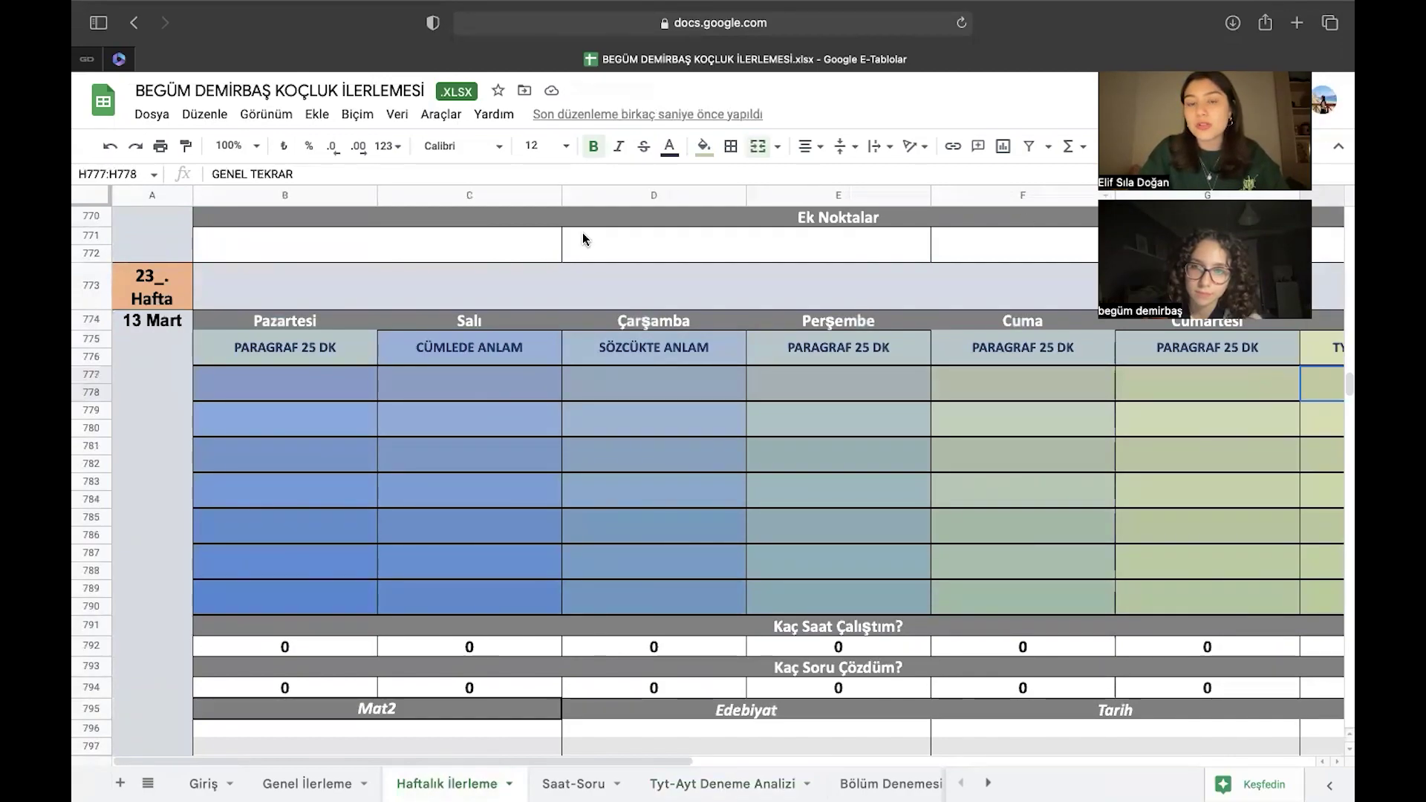
left_click(408, 388)
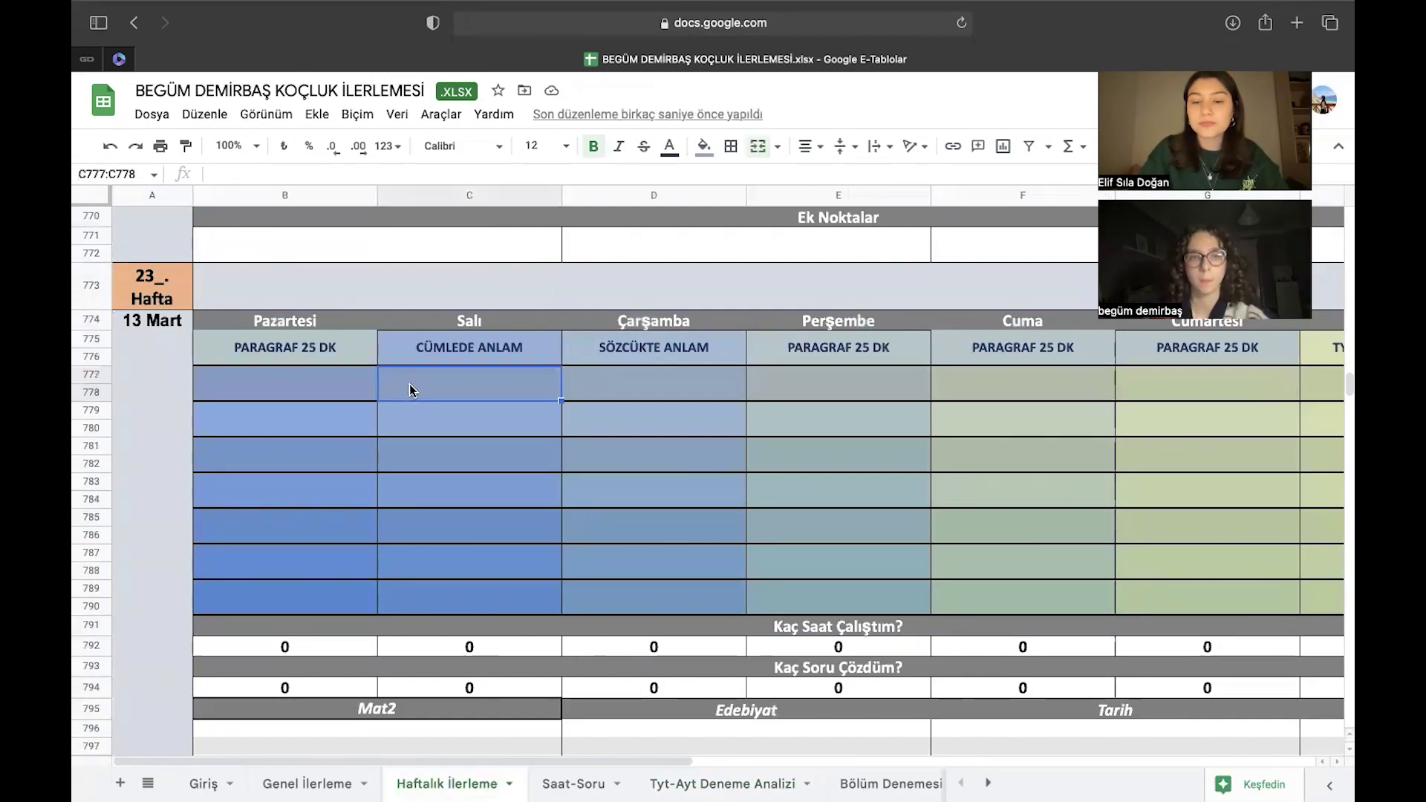
scroll(408, 388, "up", 10)
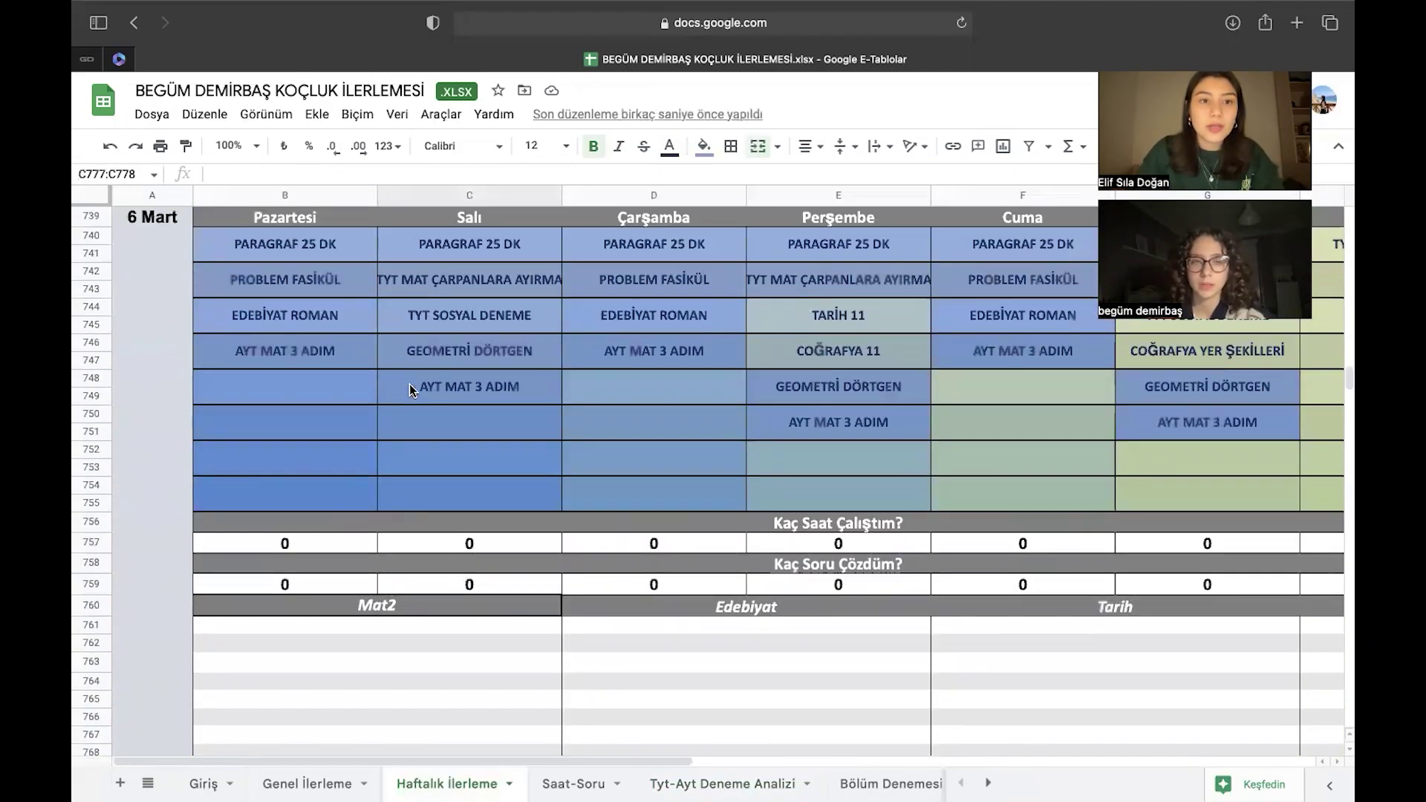
scroll(409, 387, "down", 6)
scroll(408, 388, "down", 5)
type("TYT ")
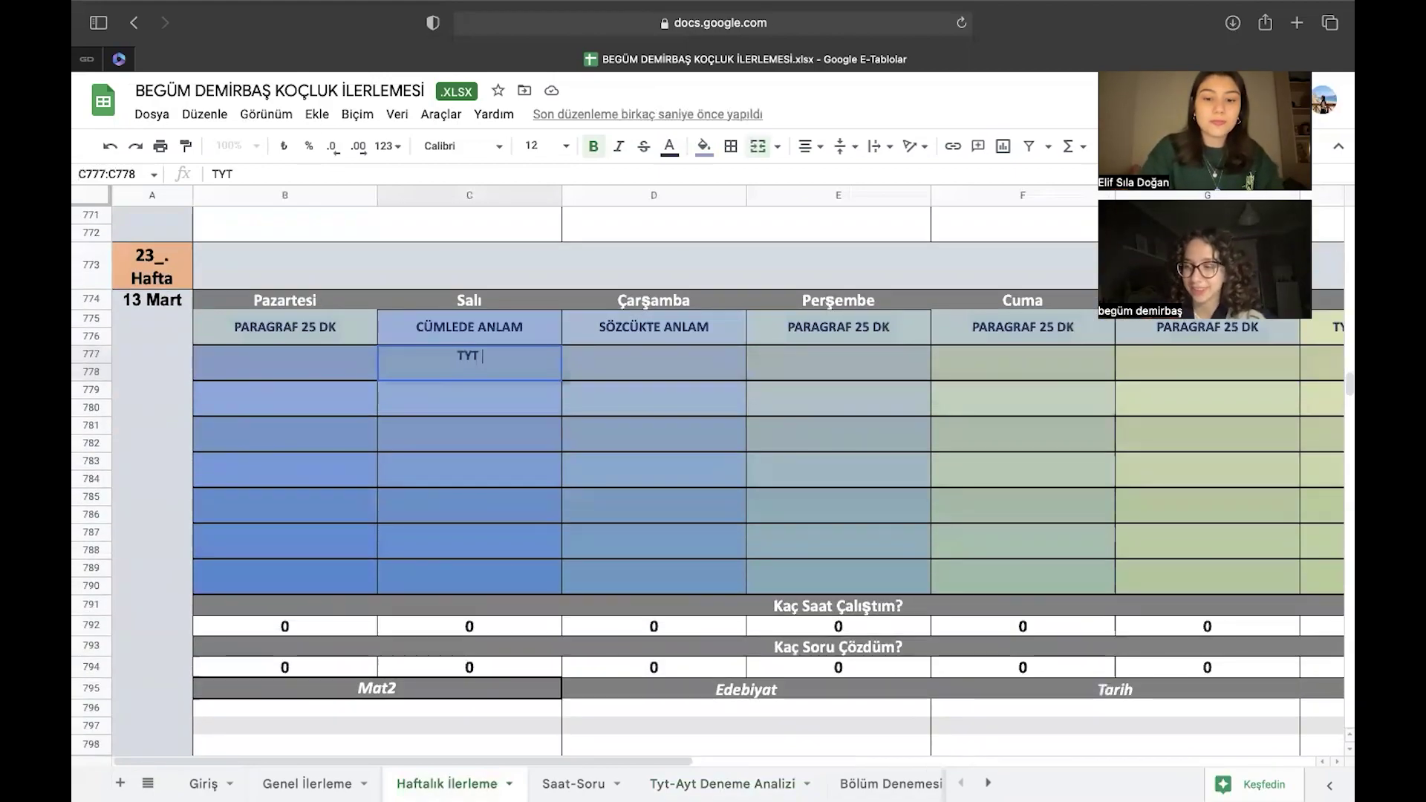
type("MAT ORAN O")
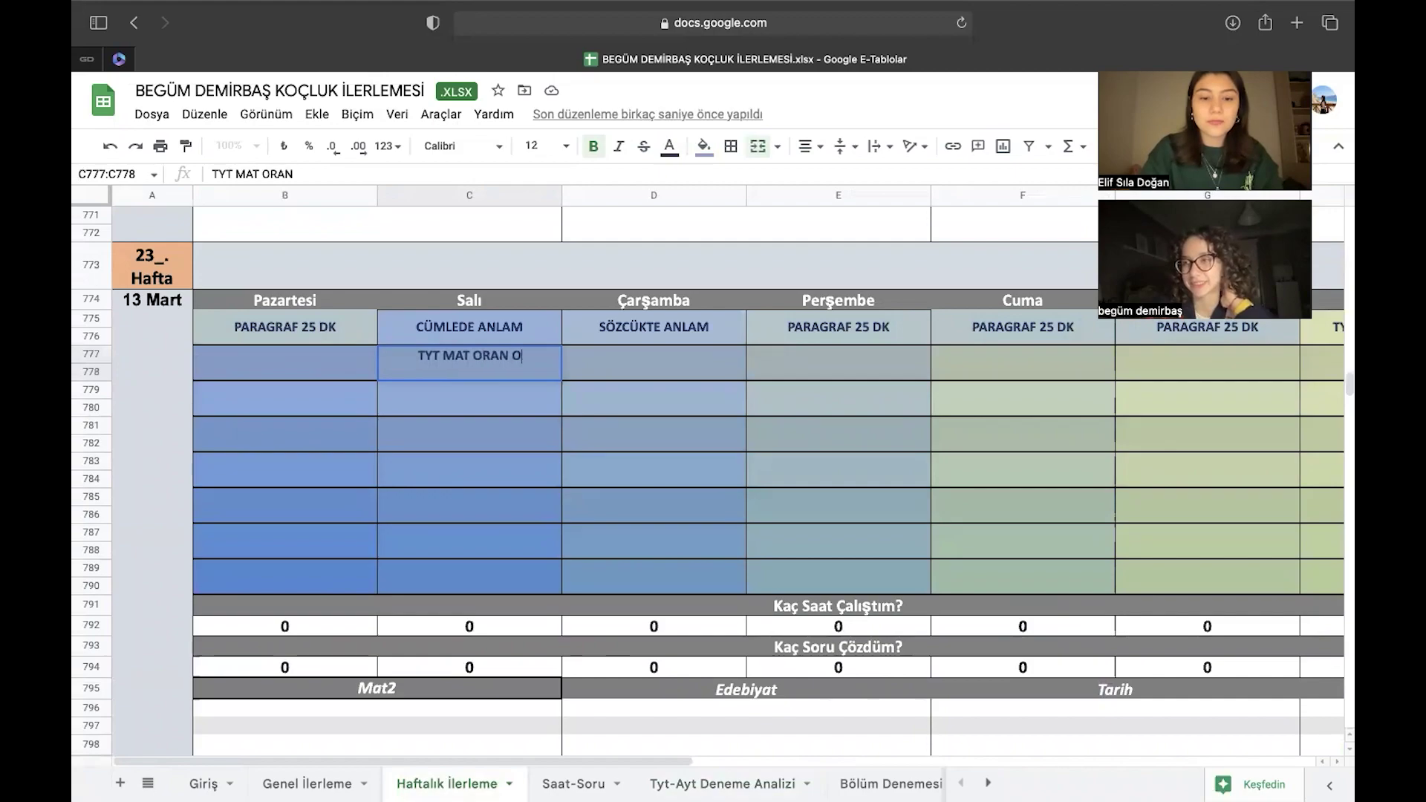
type("RANTI")
key("Return")
Copy Salı's TYT MAT ORAN ORANTI task to the second task slots of Perşembe and Cumartesi in the 13 Mart week.
key("Up")
key("ctrl+c")
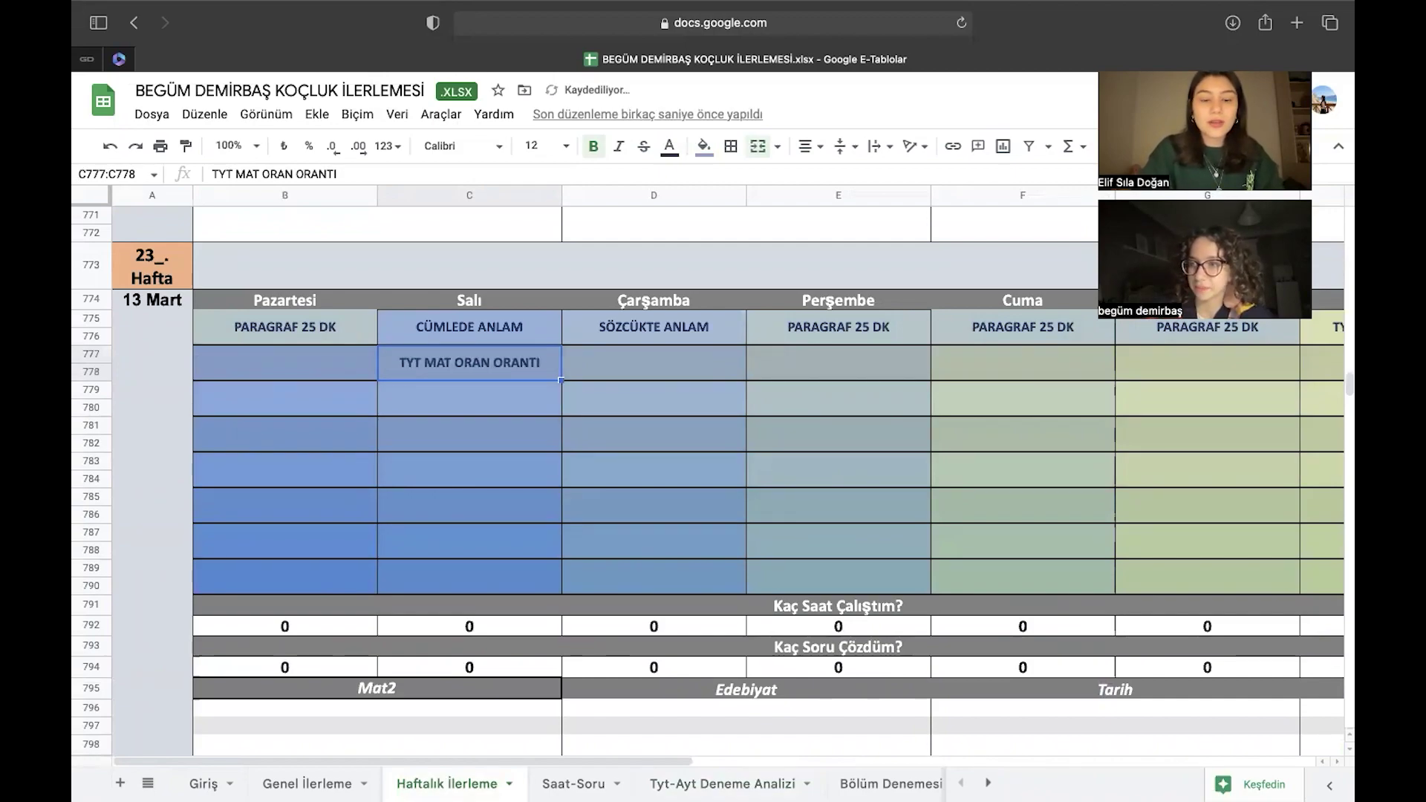
left_click(843, 371)
key("ctrl+v")
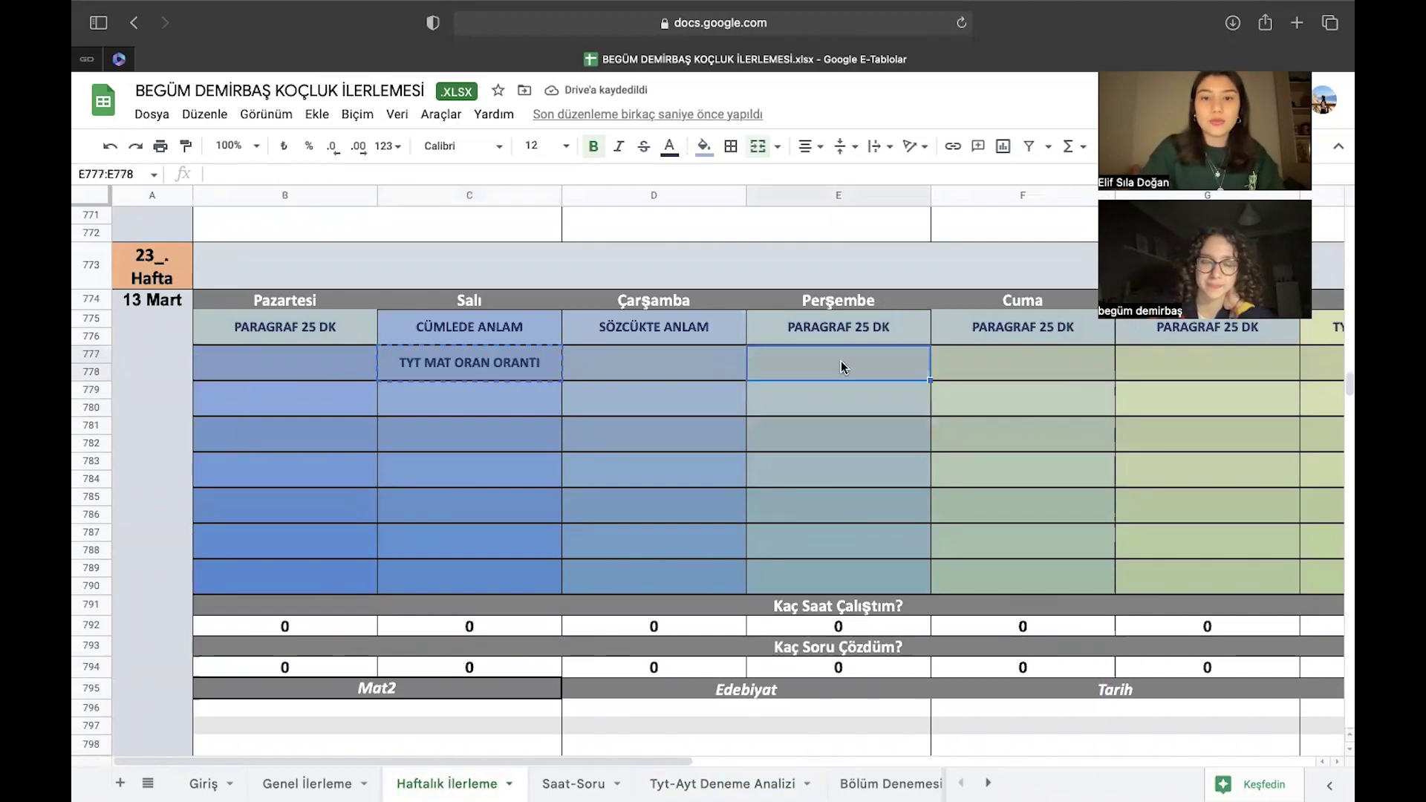
left_click(1244, 353)
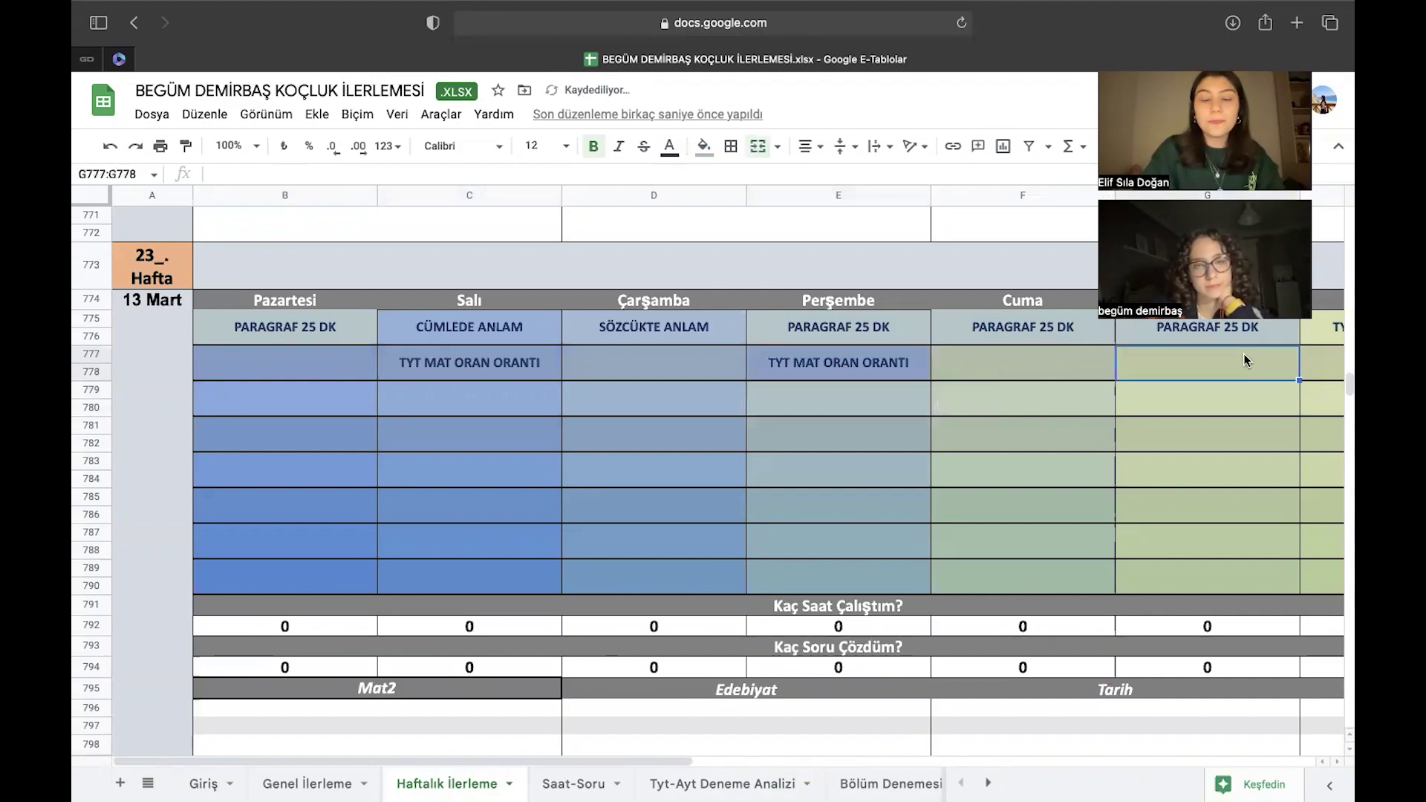
key("ctrl+v")
Enter PROBLEM FASİKÜL as the second task for Pazartesi, Çarşamba and Cuma in the 13 Mart week.
left_click(340, 383)
type("PR")
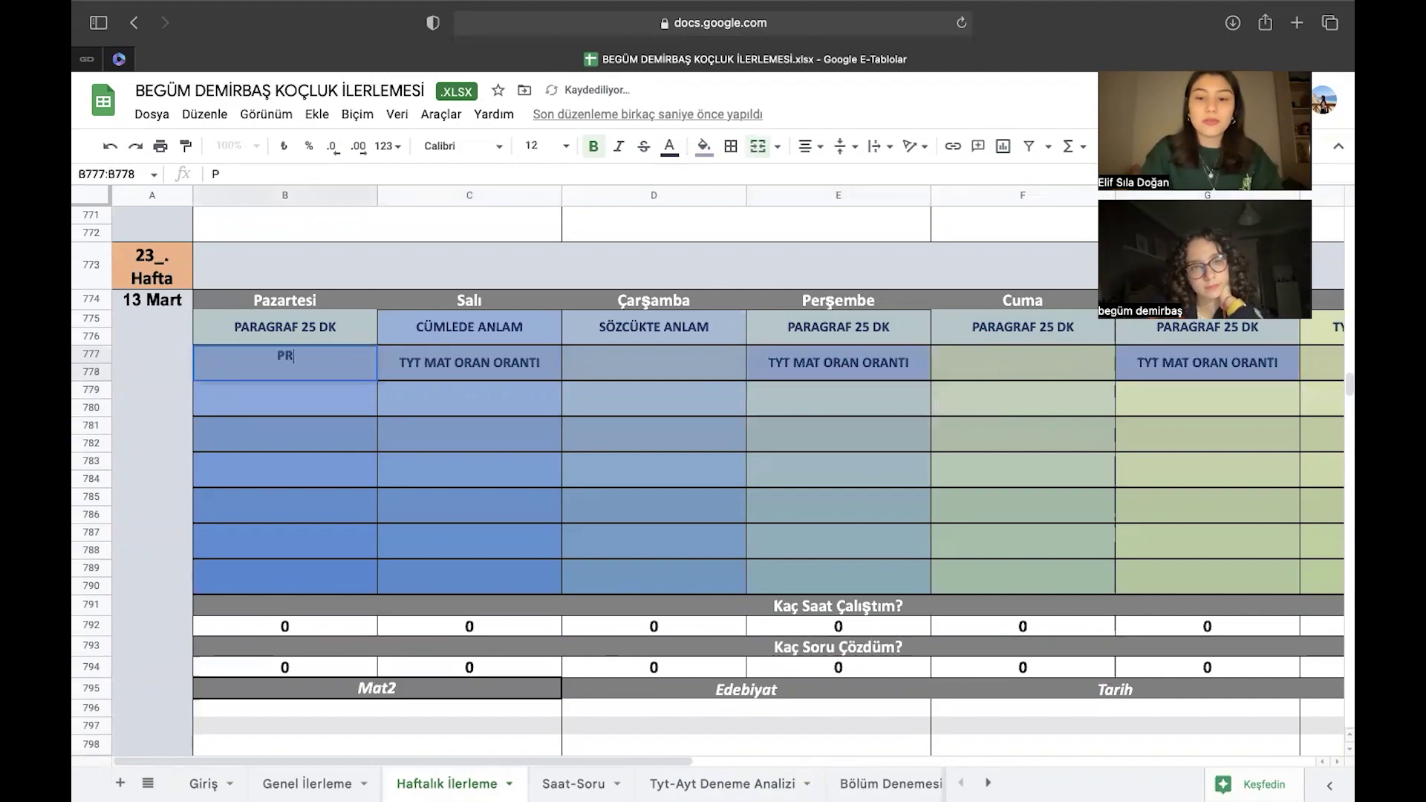
type("OBLEM FASİ")
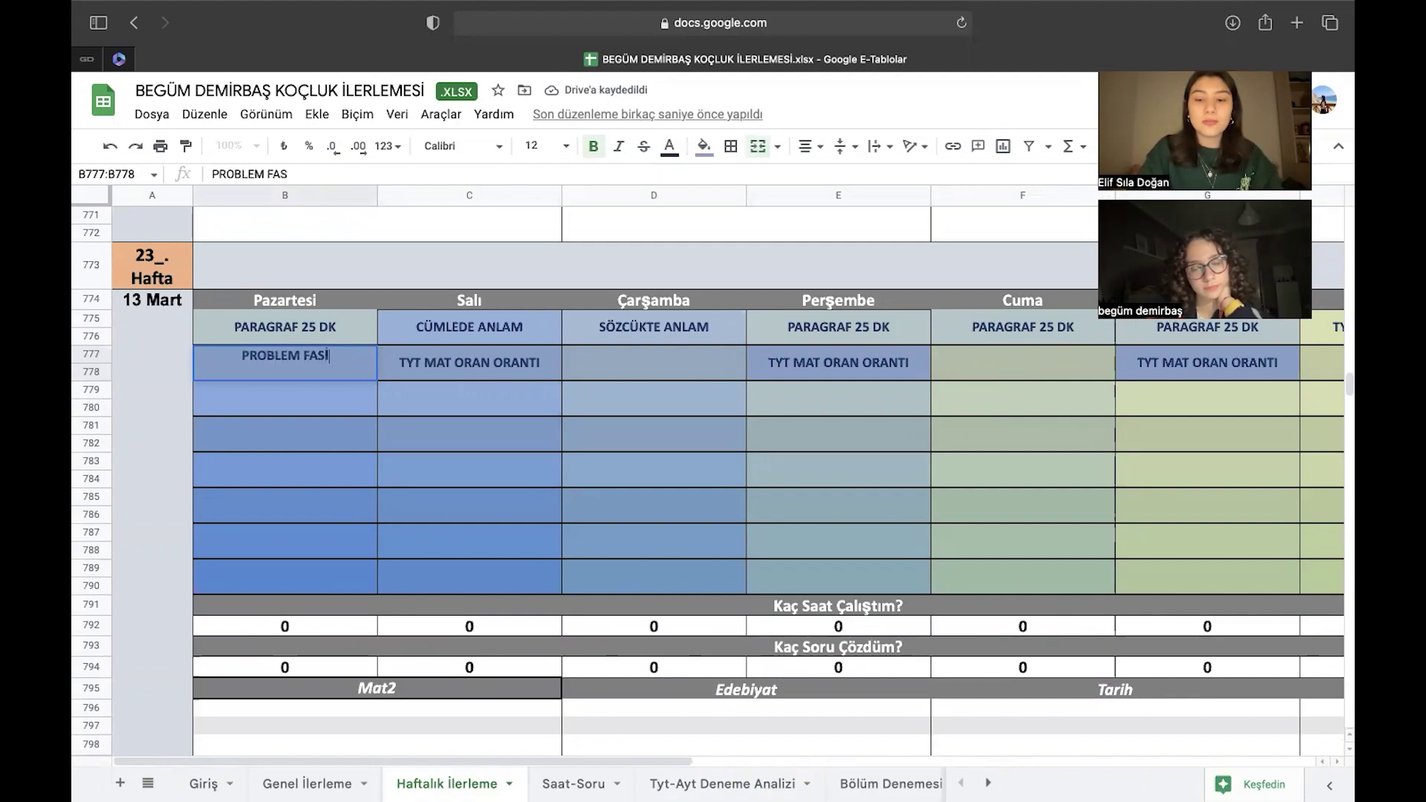
type("KÜL")
key("ctrl+Return")
key("ctrl+c")
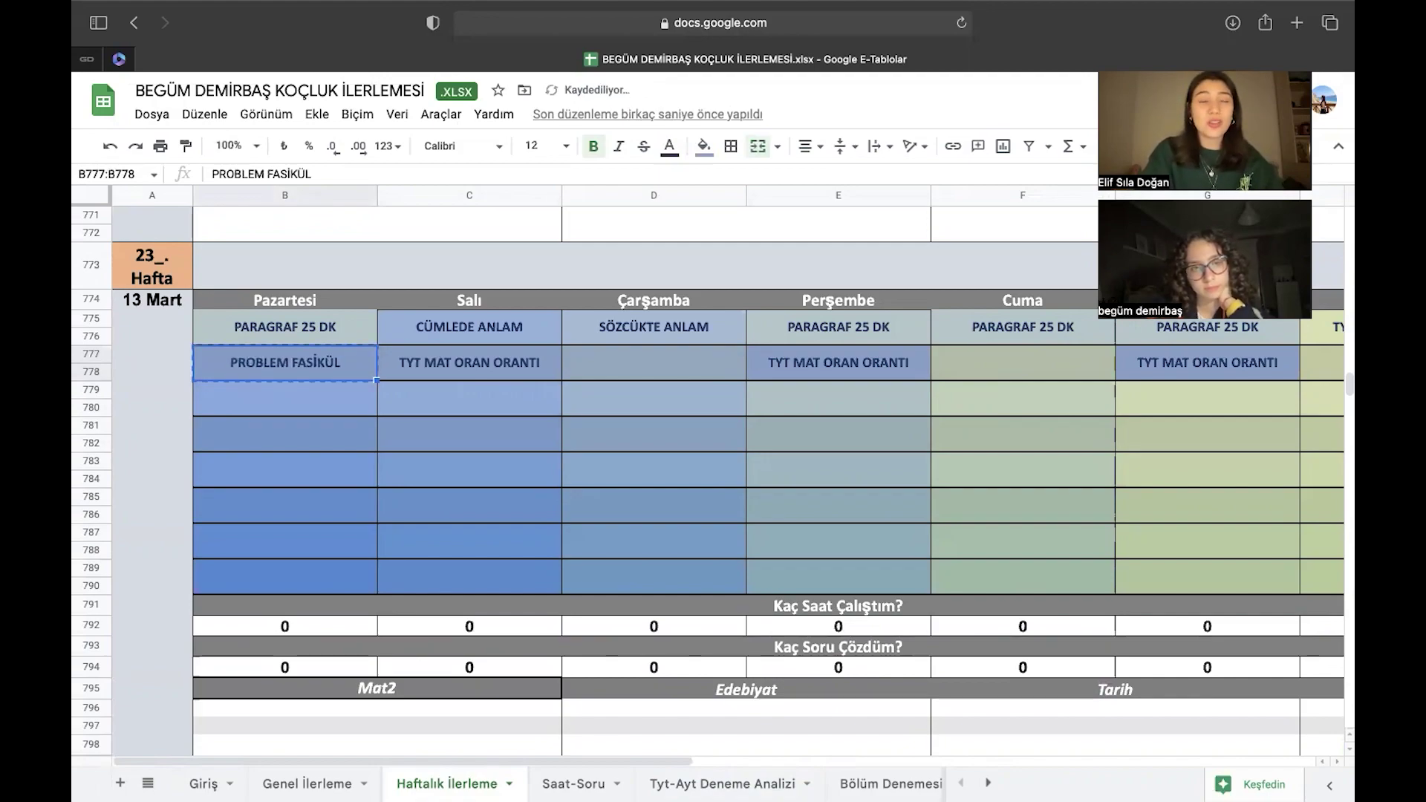
left_click(657, 363)
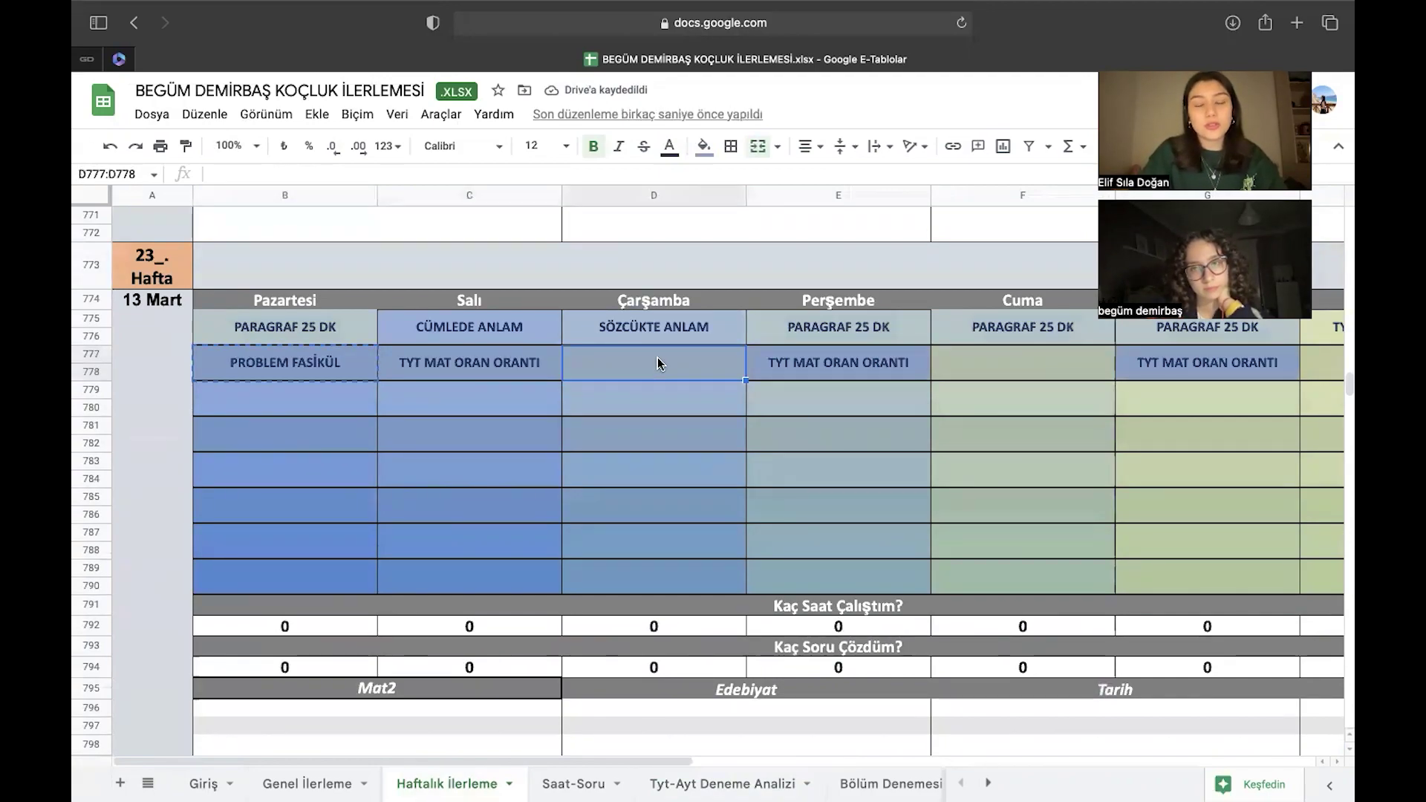
key("ctrl+v")
left_click(1088, 370)
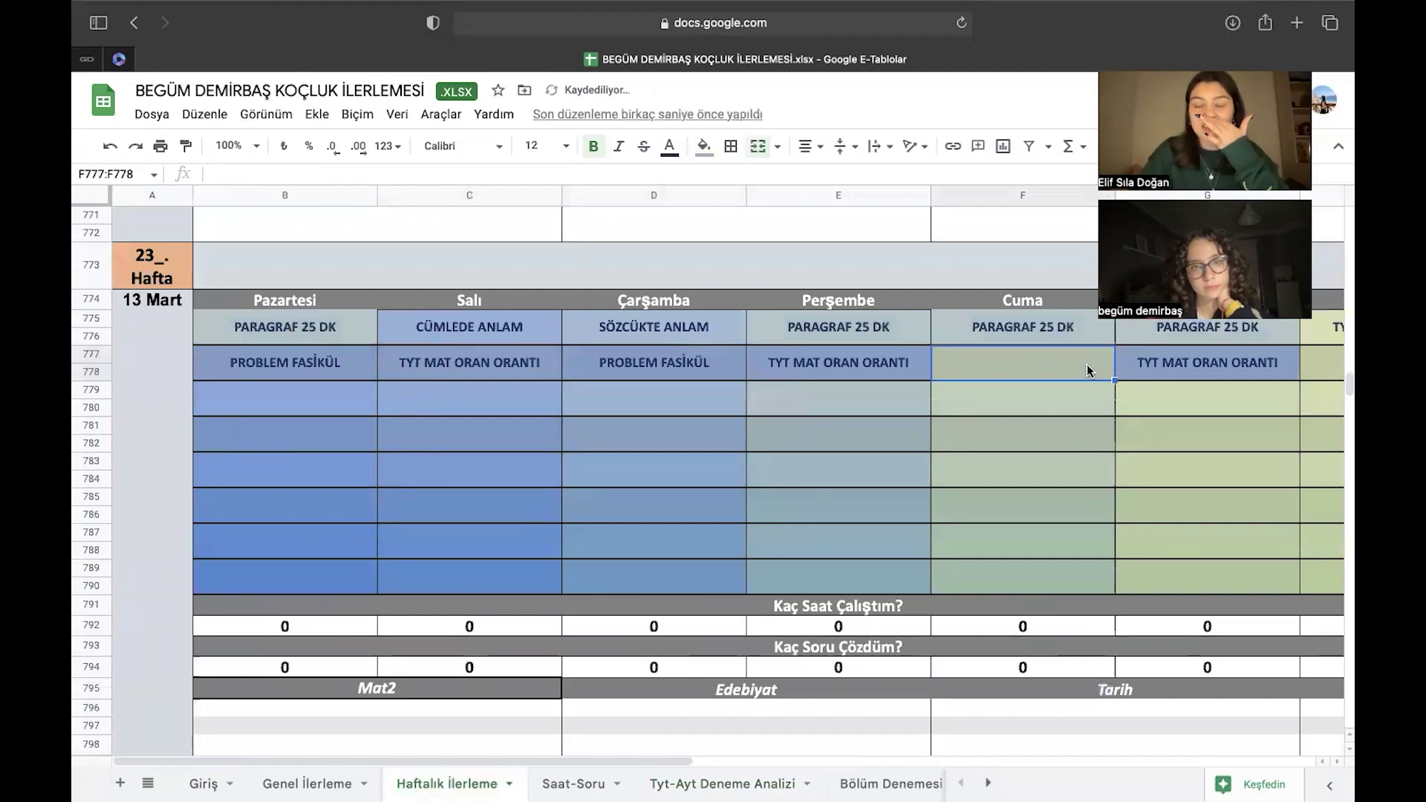
key("ctrl+v")
Check the 6 Mart week's plan, and enter EDEBİYAT ROMAN as the third Pazartesi task of the 13 Mart week.
left_click(985, 407)
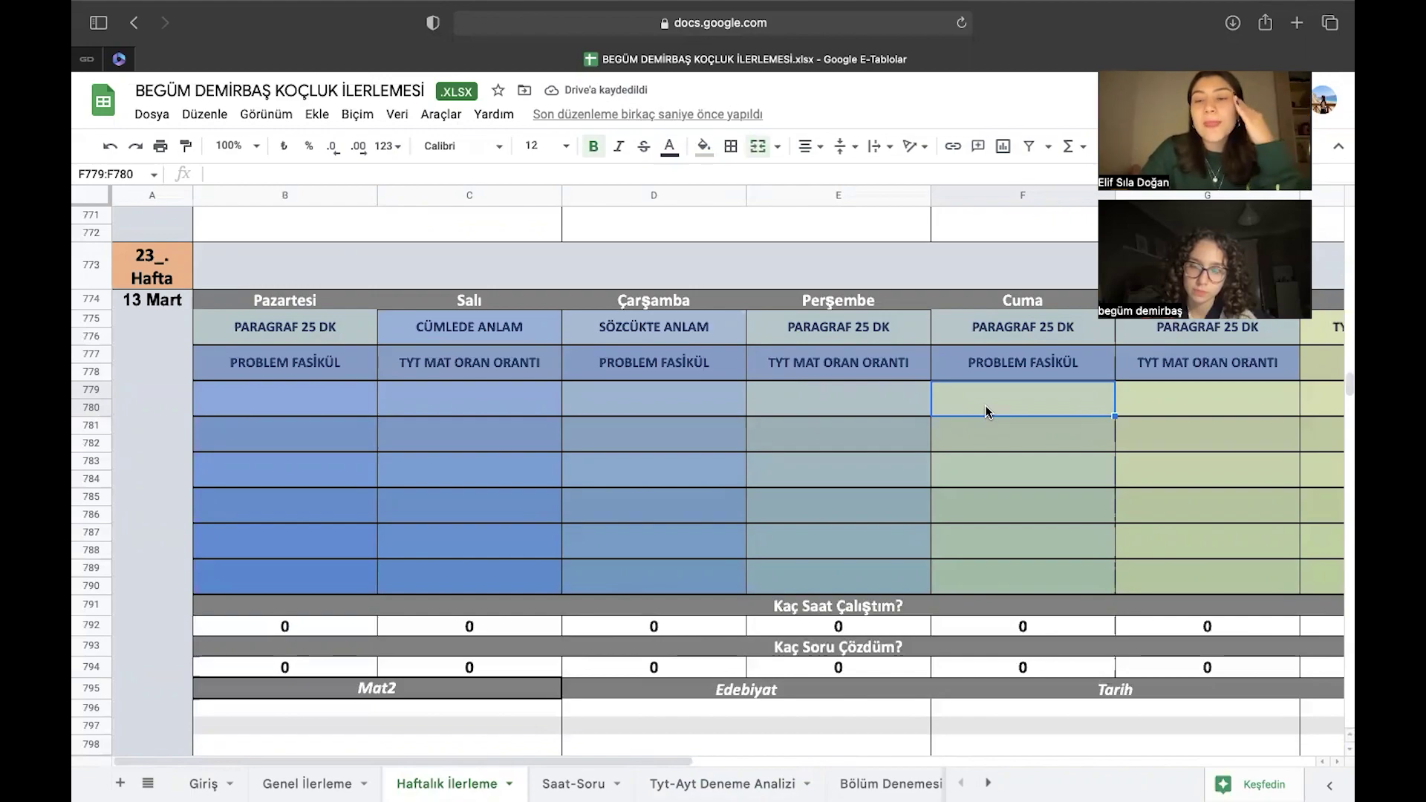
scroll(985, 404, "up", 10)
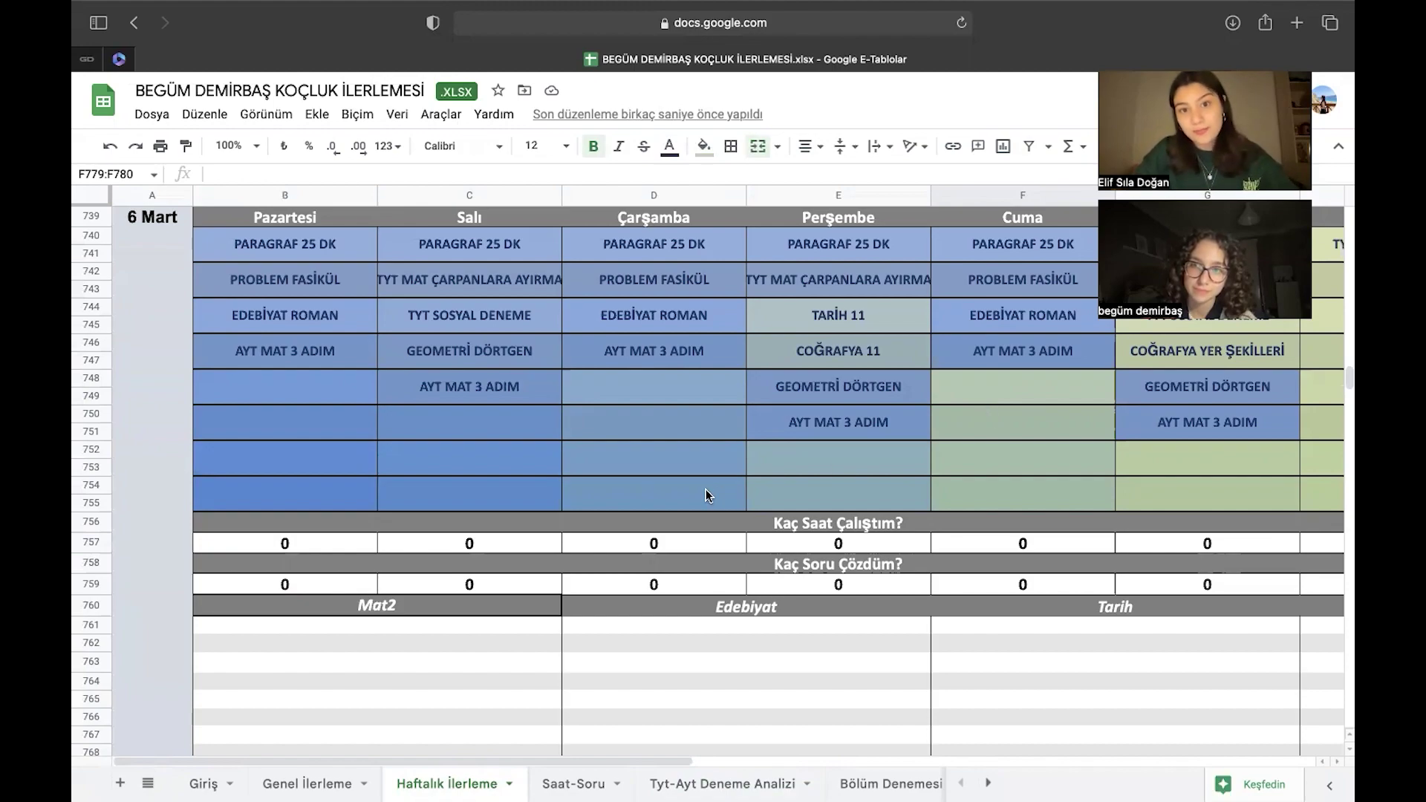
scroll(706, 494, "down", 5)
left_click(346, 627)
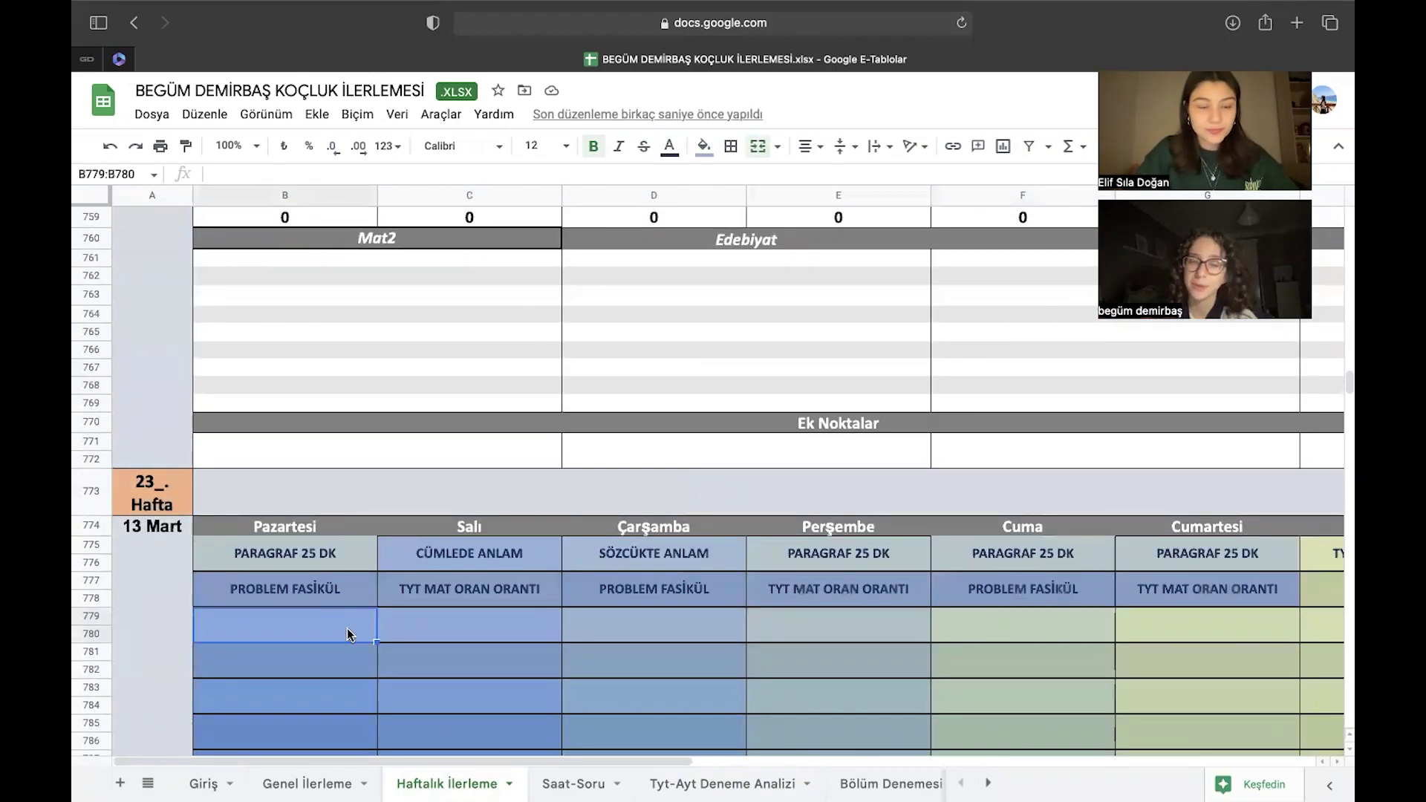
scroll(346, 627, "down", 1)
type("EDEBİYAT ")
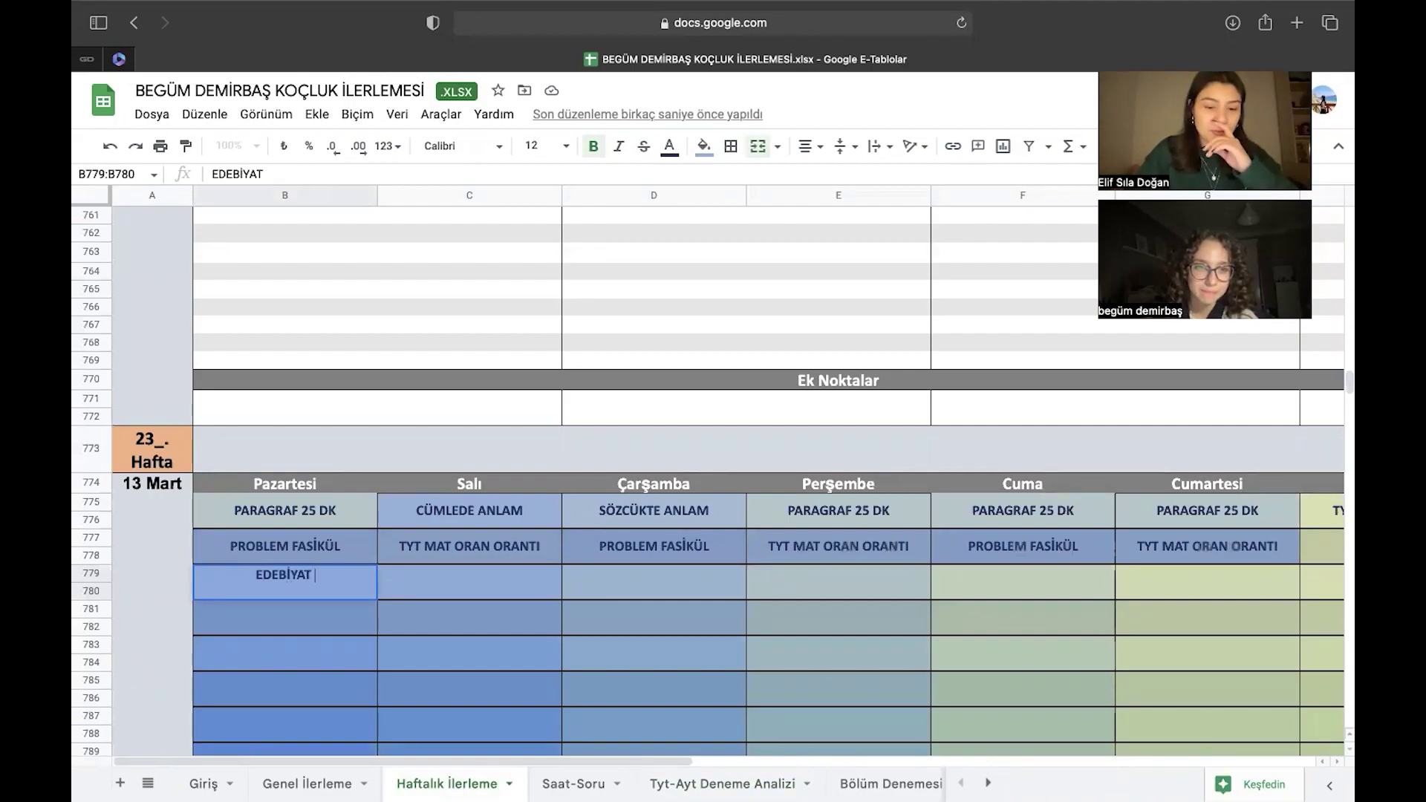
type("ROMAN")
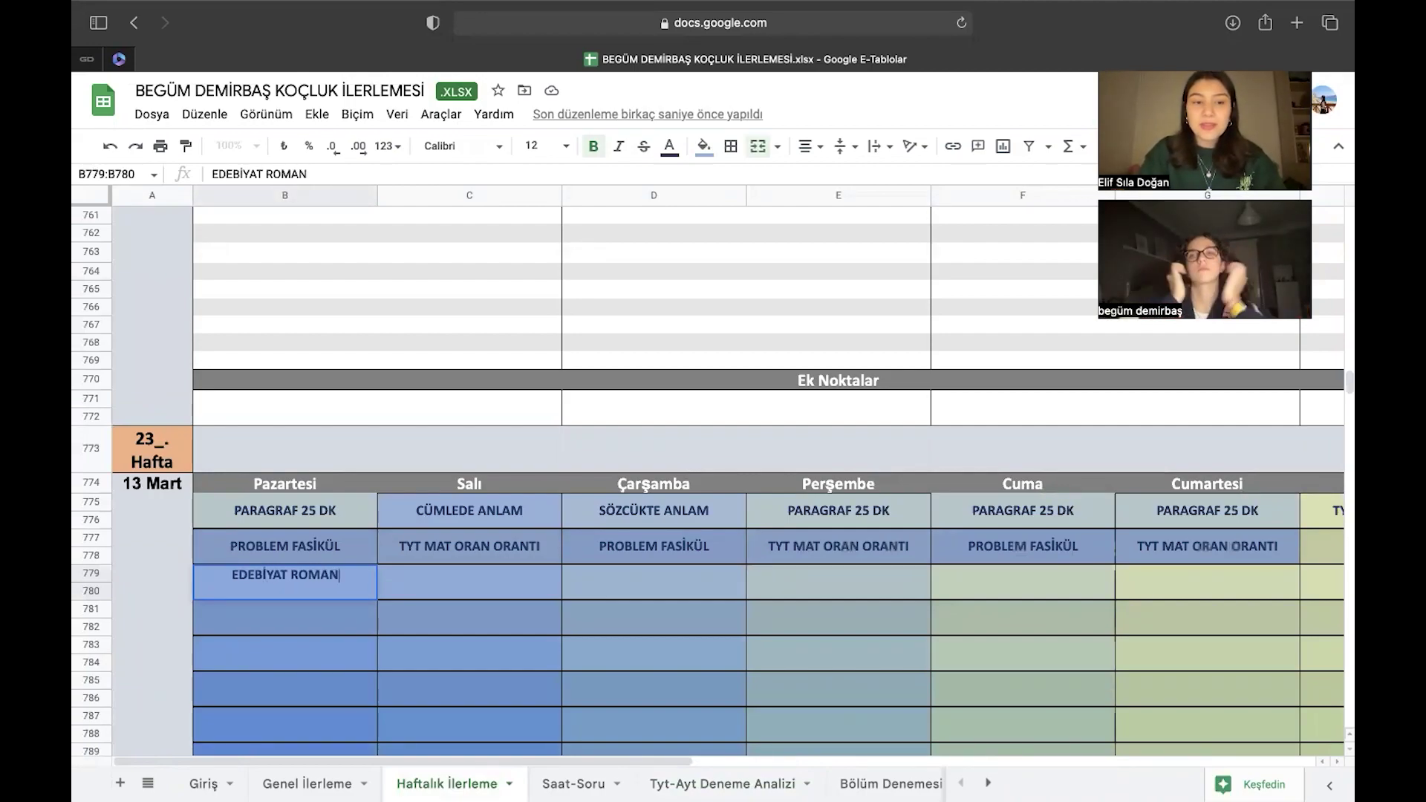
key("Return")
scroll(511, 645, "down", 2)
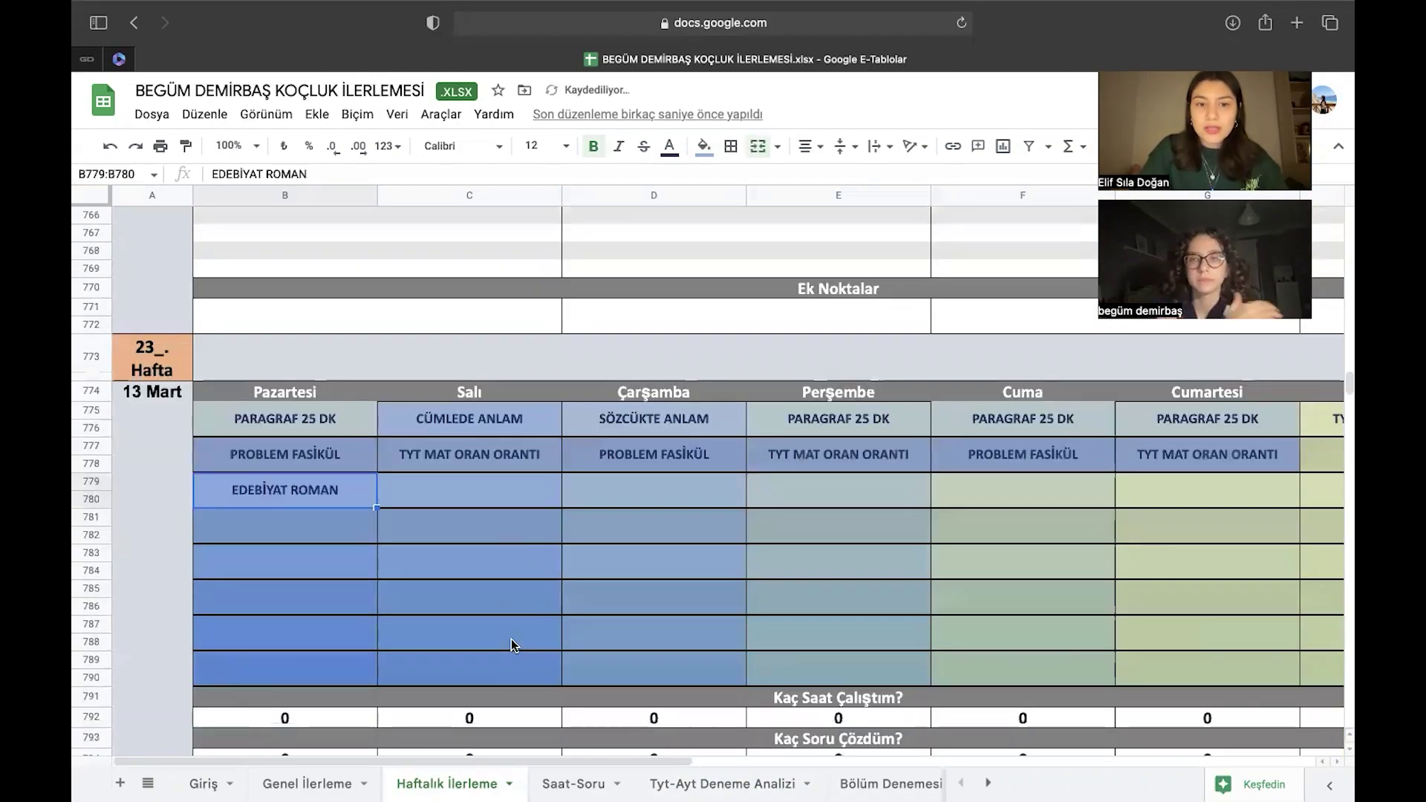
left_click(654, 497)
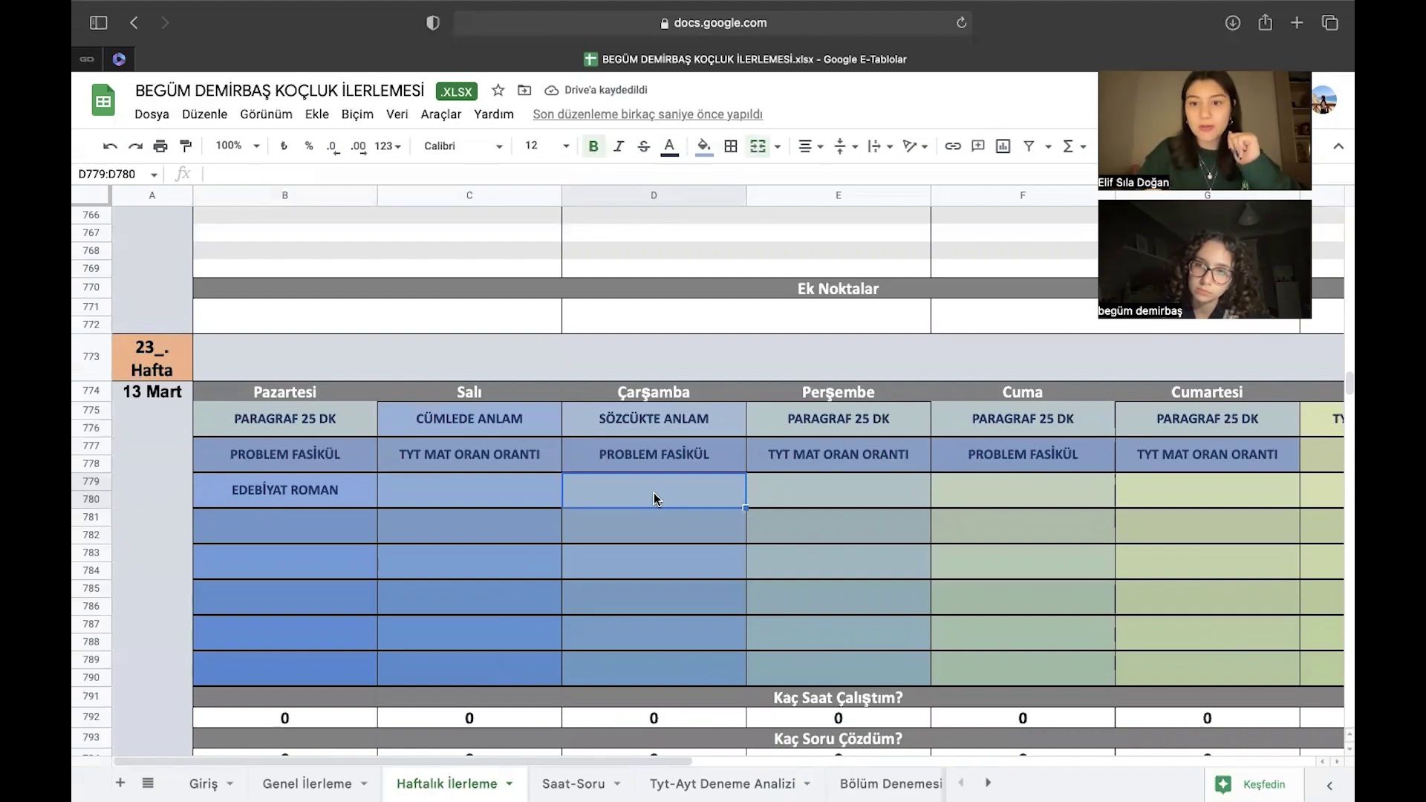
type("TA")
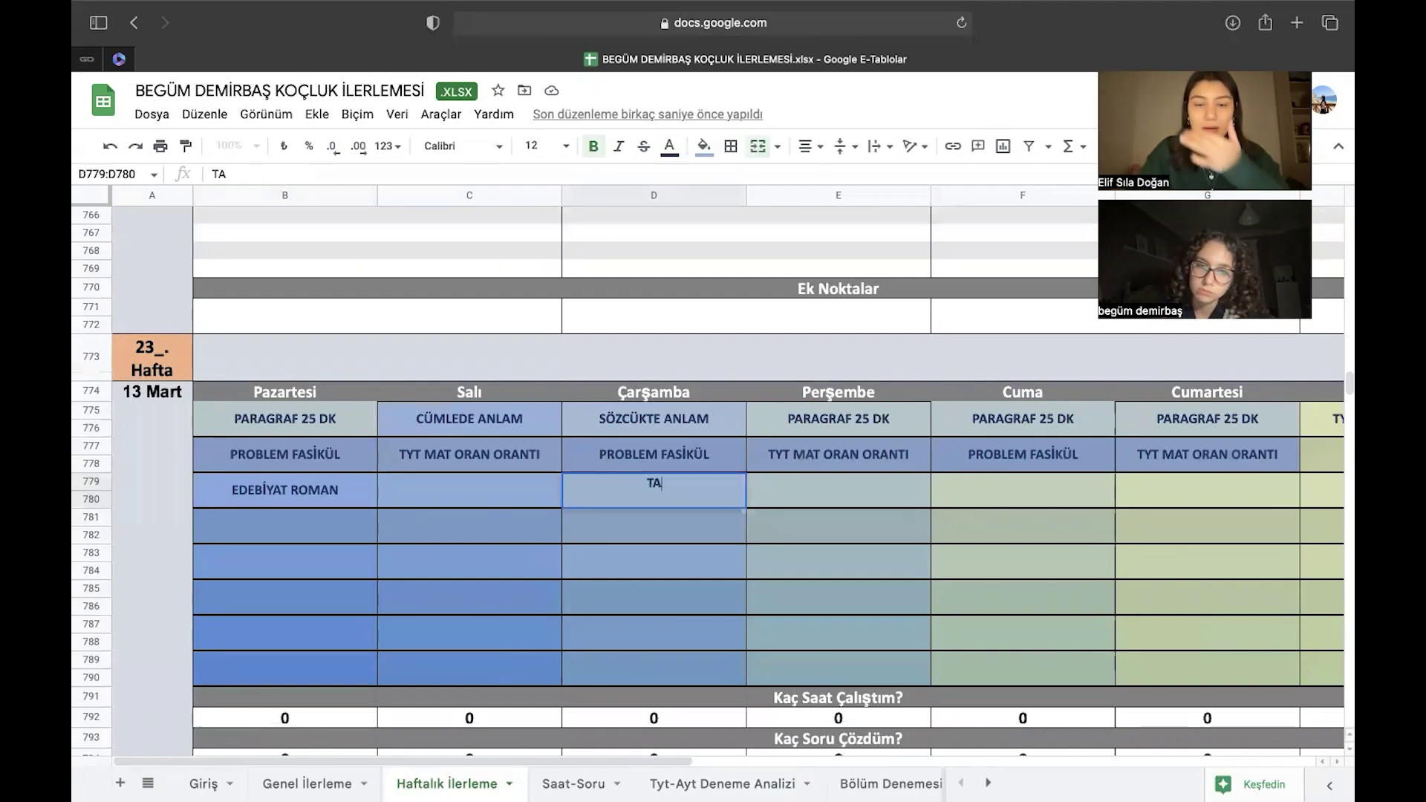
key("BackSpace")
key("BackSpace")
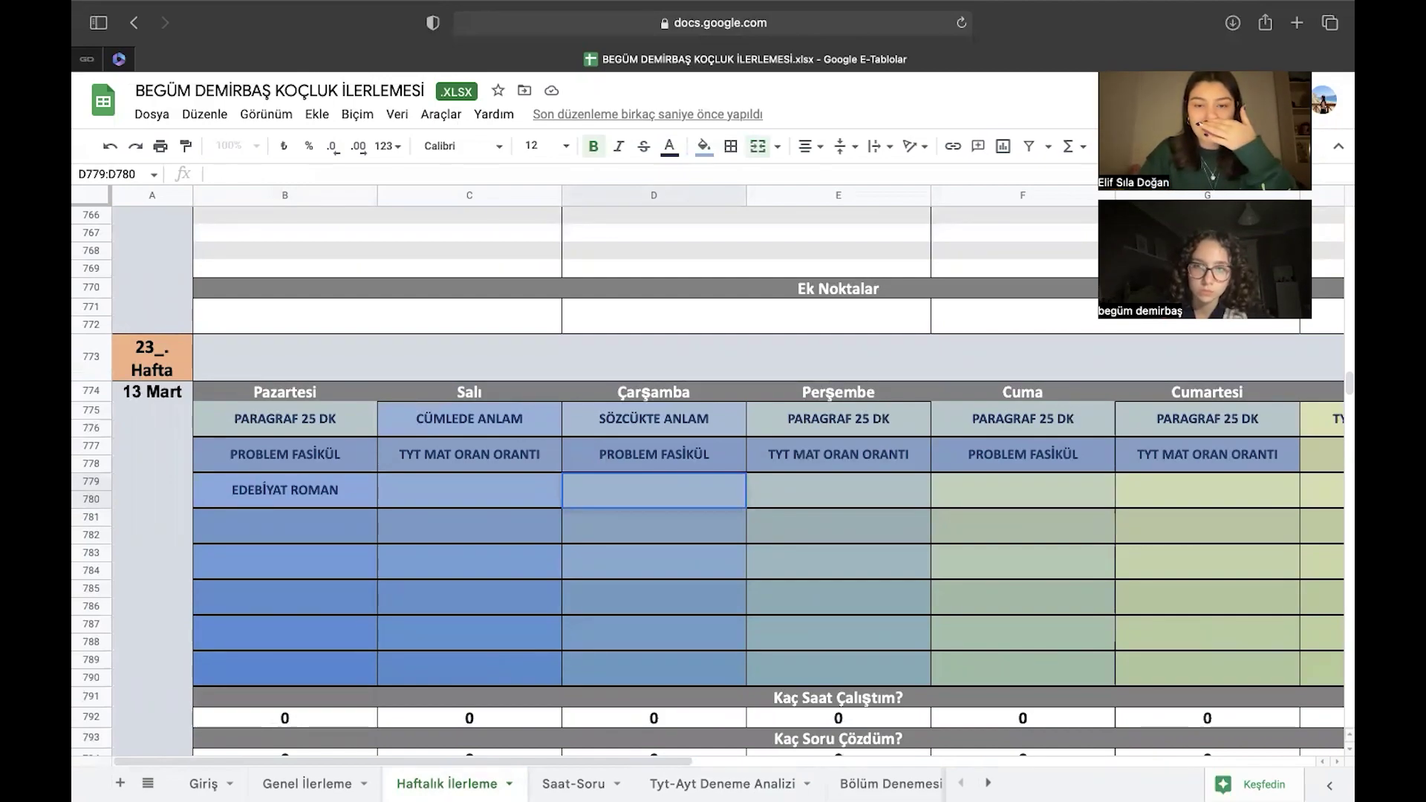
Enter TARİH 11 and, below it, COĞRAFYA 11 as the third and fourth Perşembe tasks of the 13 Mart week.
left_click(863, 500)
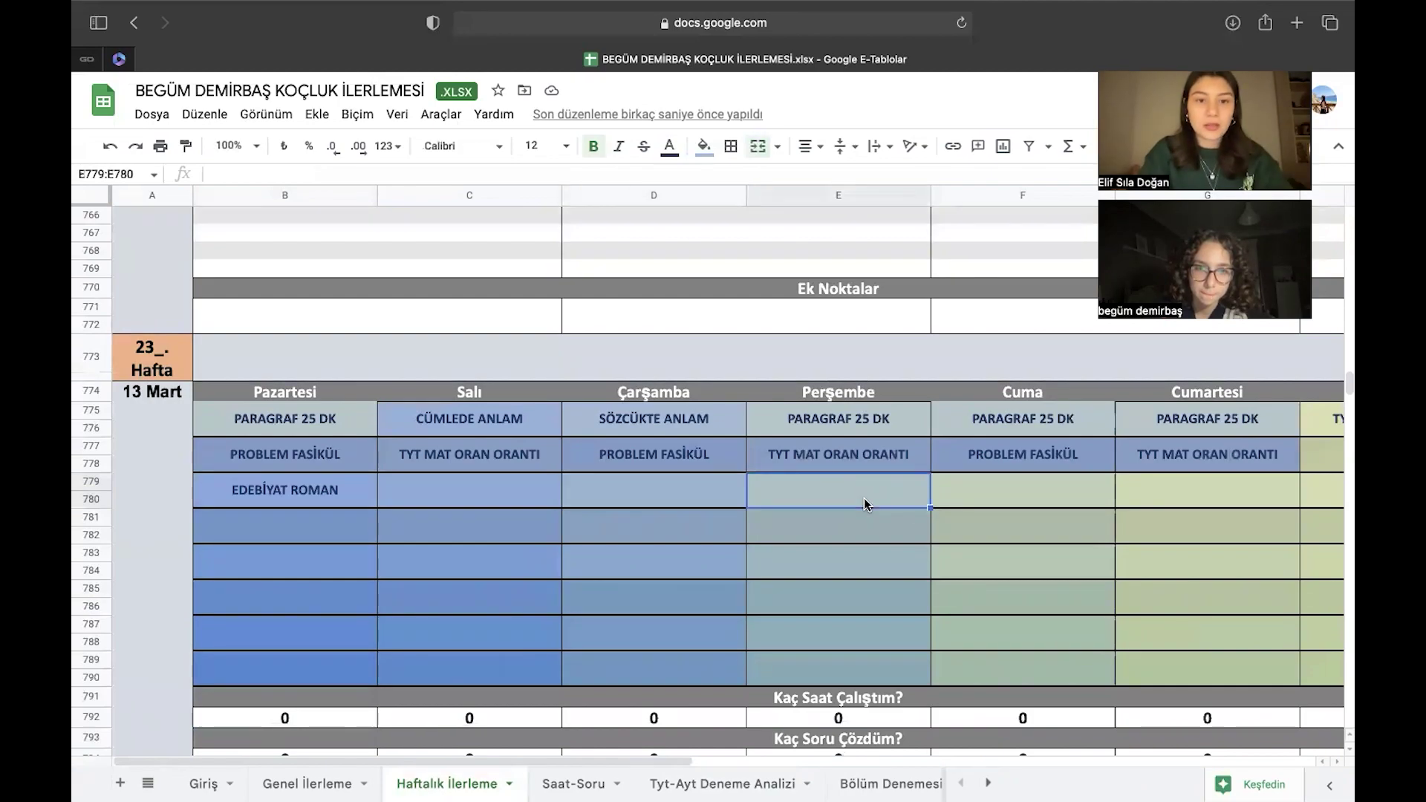
type("TARİH 11")
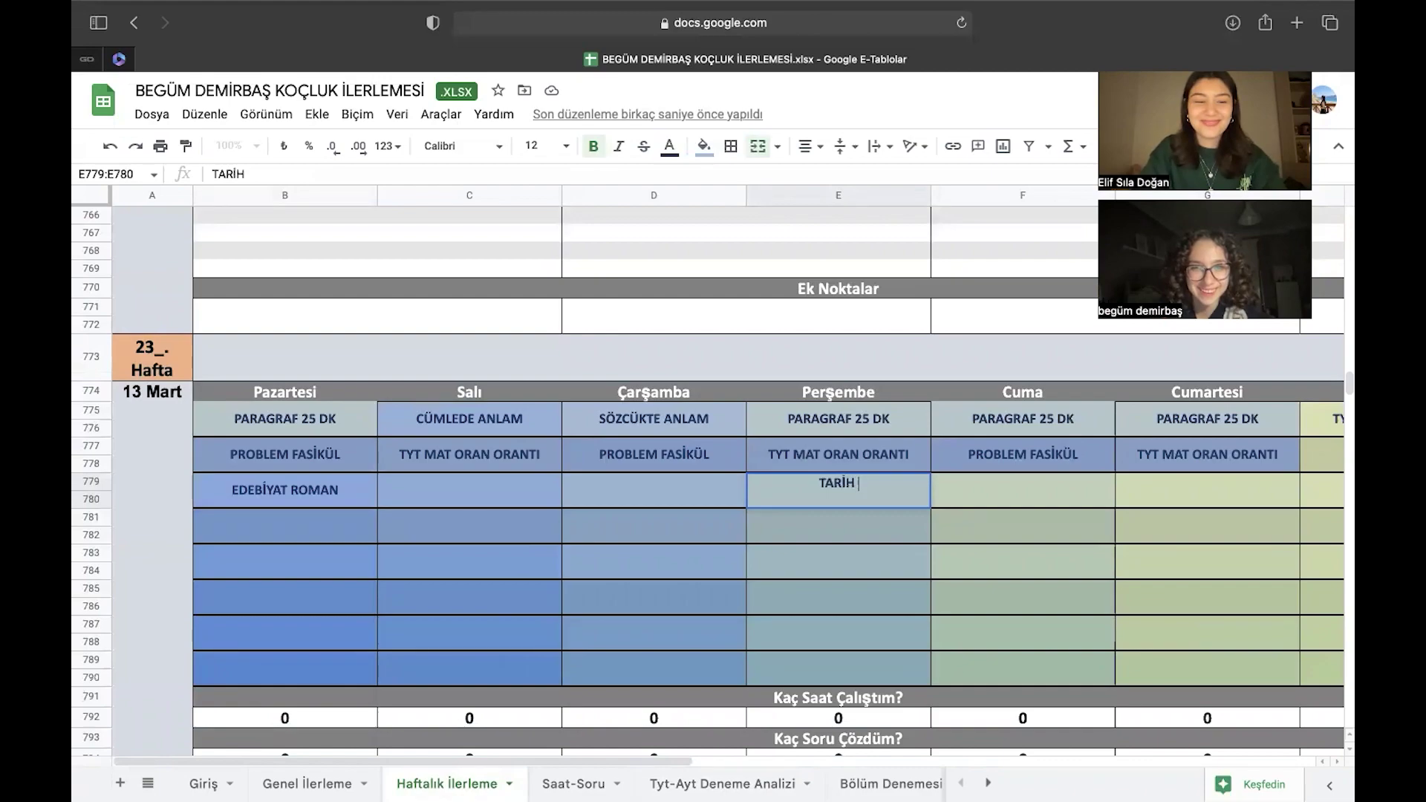
key("Return")
left_click(832, 530)
type("COĞRAFYA 11")
key("Return")
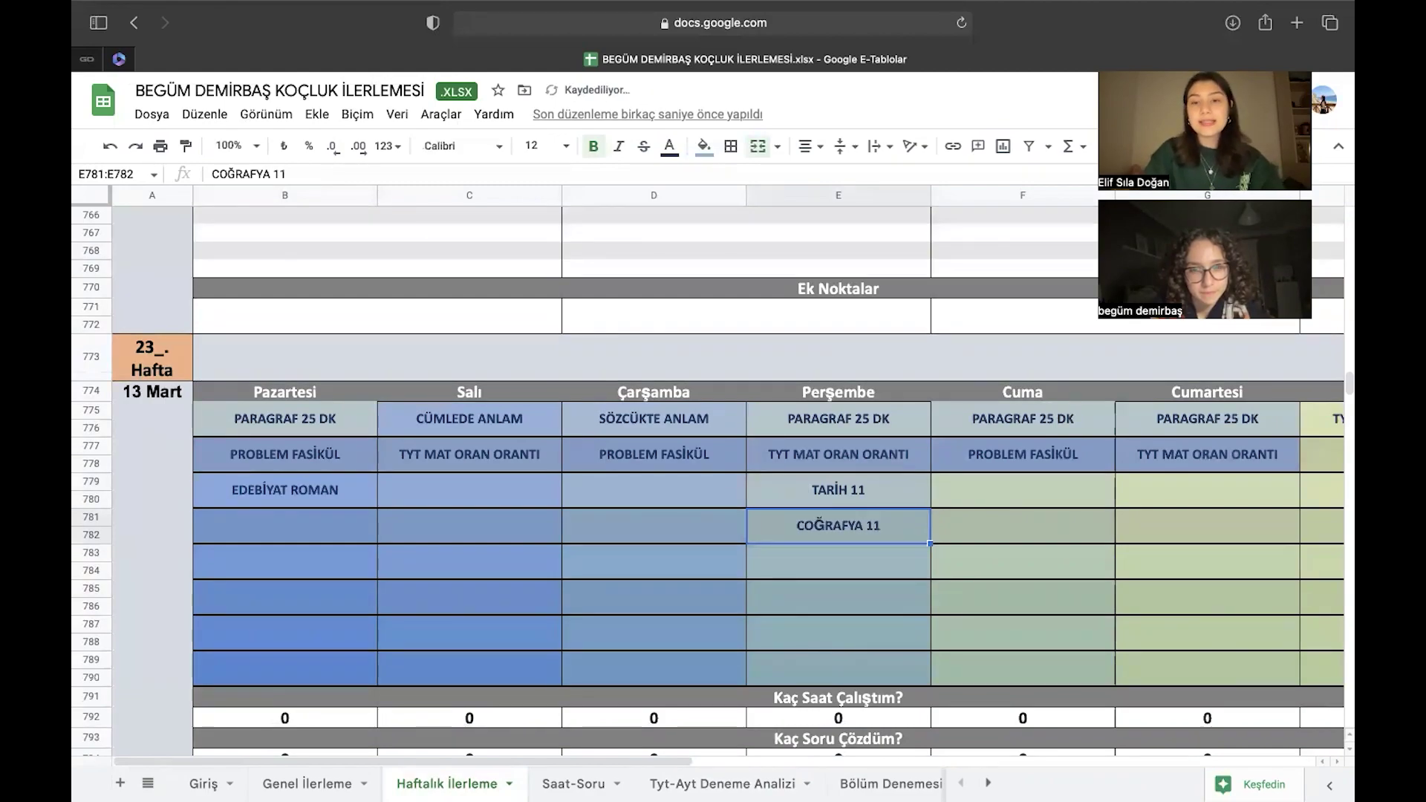
left_click(591, 563)
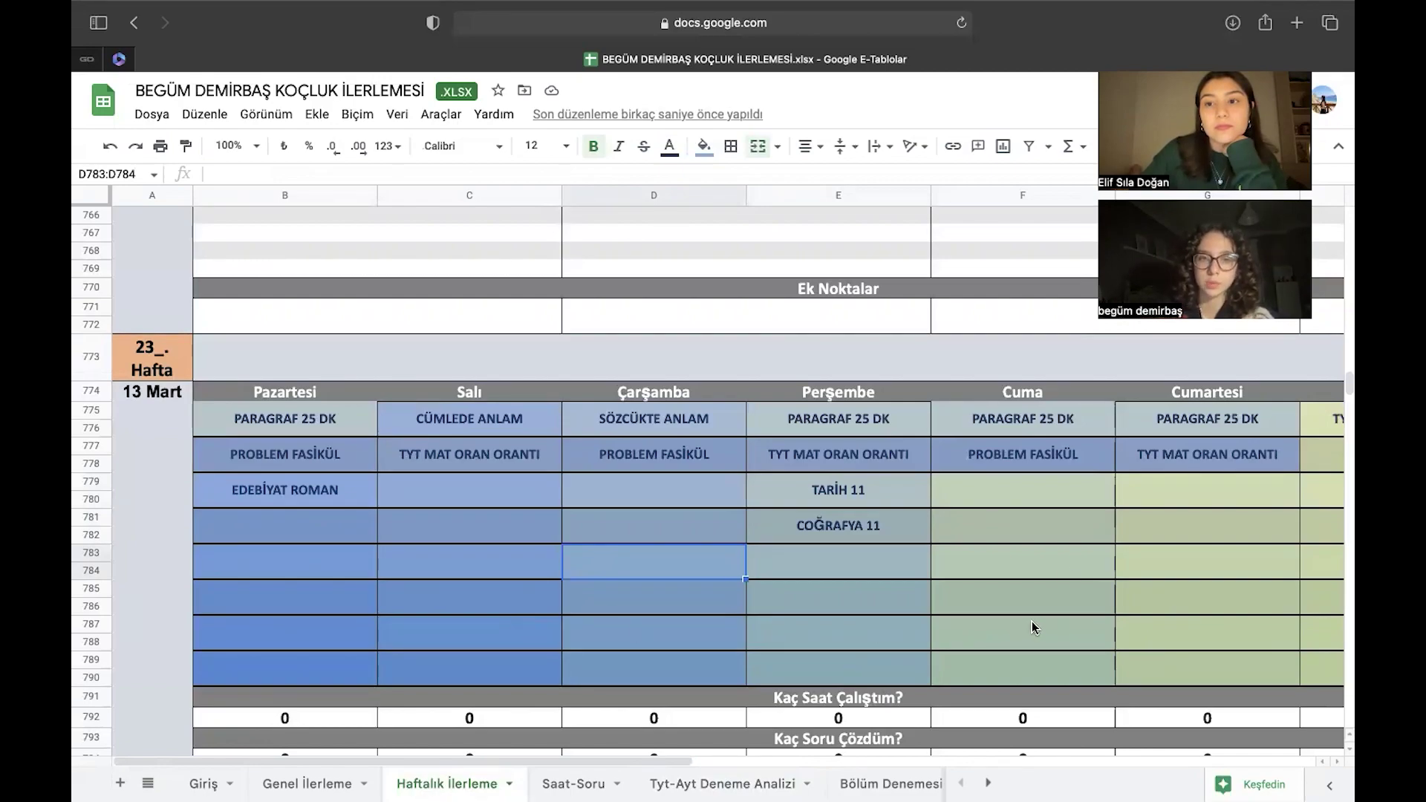
Enter TARİH 11 and, below it, COĞRAFYA 11 as the third and fourth Cumartesi tasks of the 13 Mart week.
left_click(1202, 502)
type("TYT")
key("BackSpace")
key("BackSpace")
key("BackSpace")
key("BackSpace")
type("TARİH ")
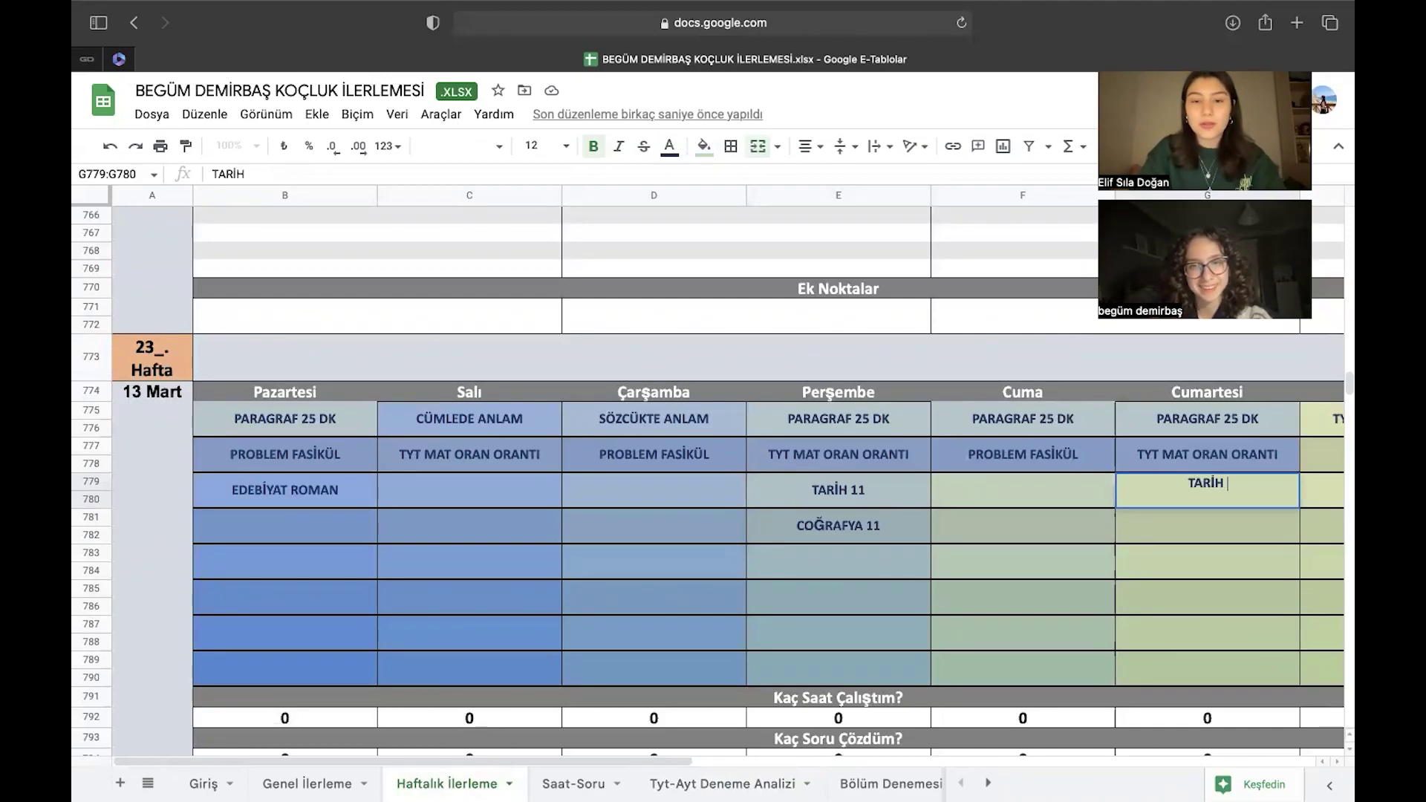
type("11")
key("Return")
type("COĞRAFYA 11")
key("Return")
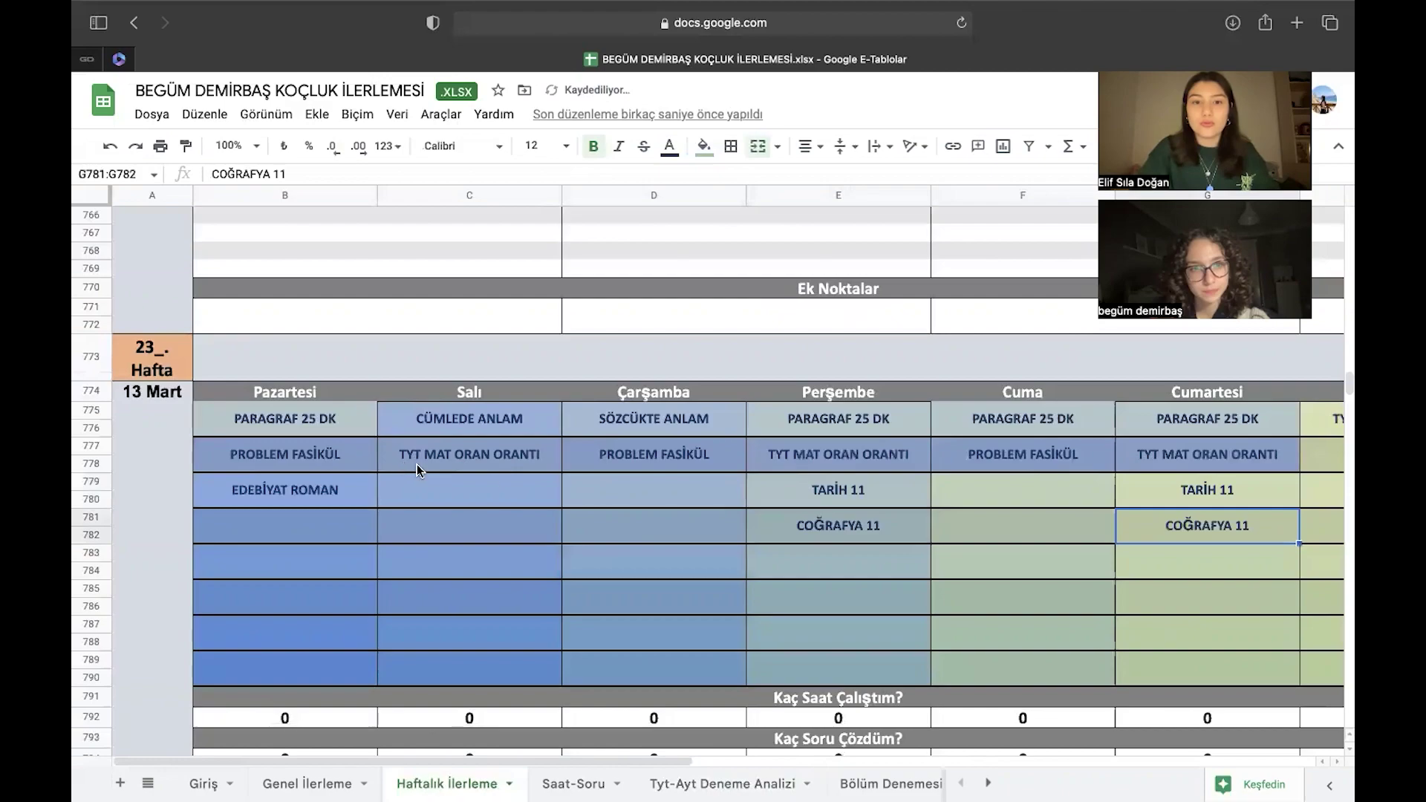
Enter TYT SOSYAL DENEME as the third task for Salı, Çarşamba and Cuma in the 13 Mart week.
left_click(498, 483)
type("TYT SOS")
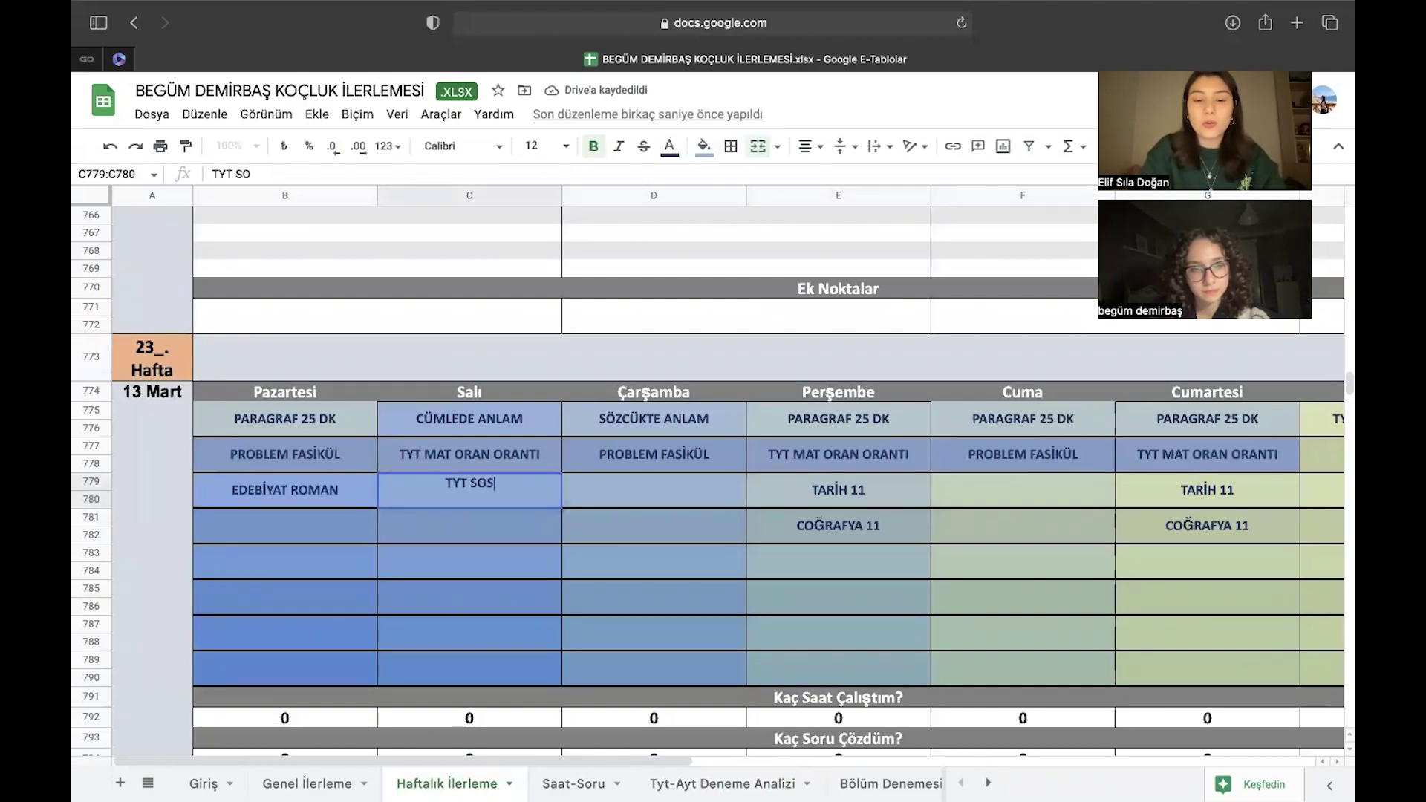
type("YAL DENEME")
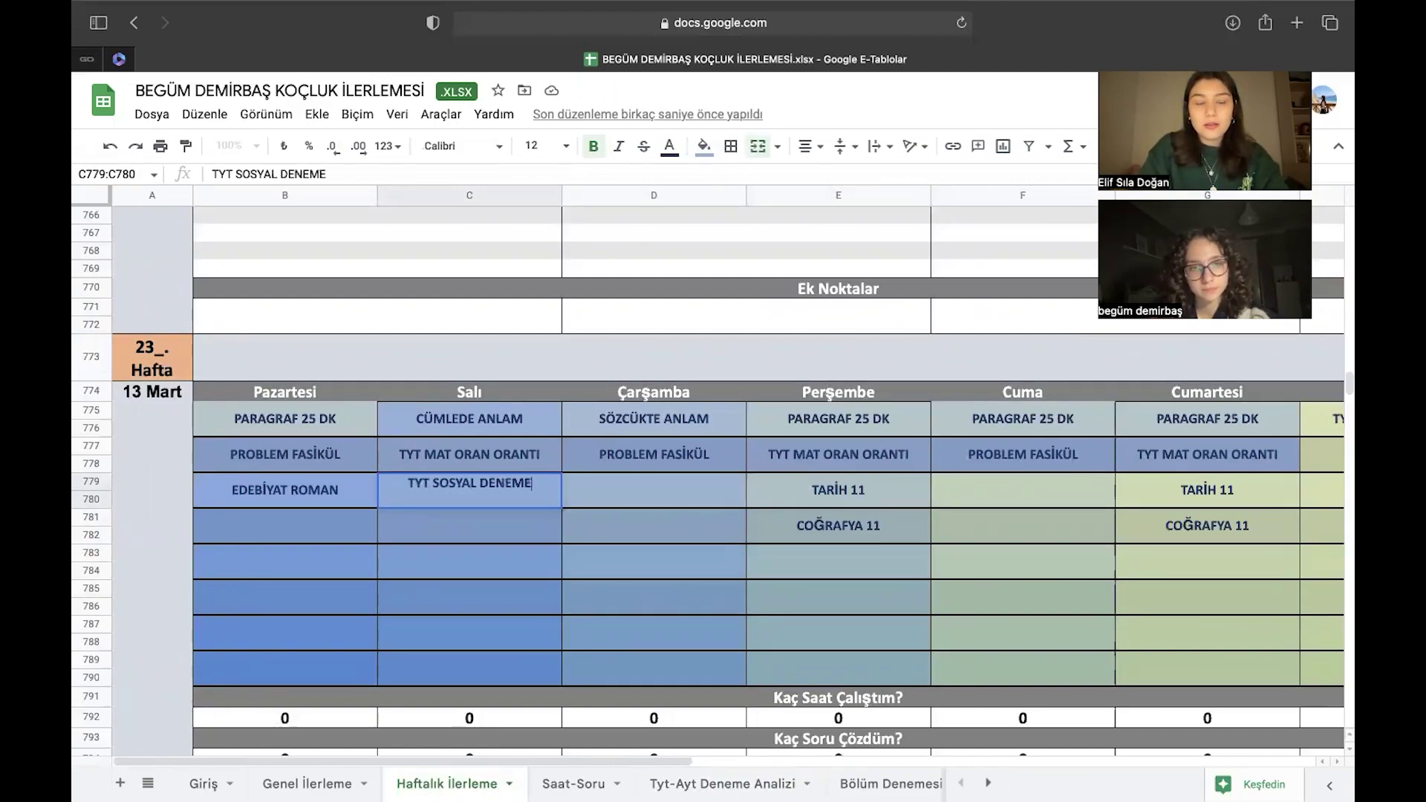
key("Return")
left_click(632, 488)
key("ctrl+v")
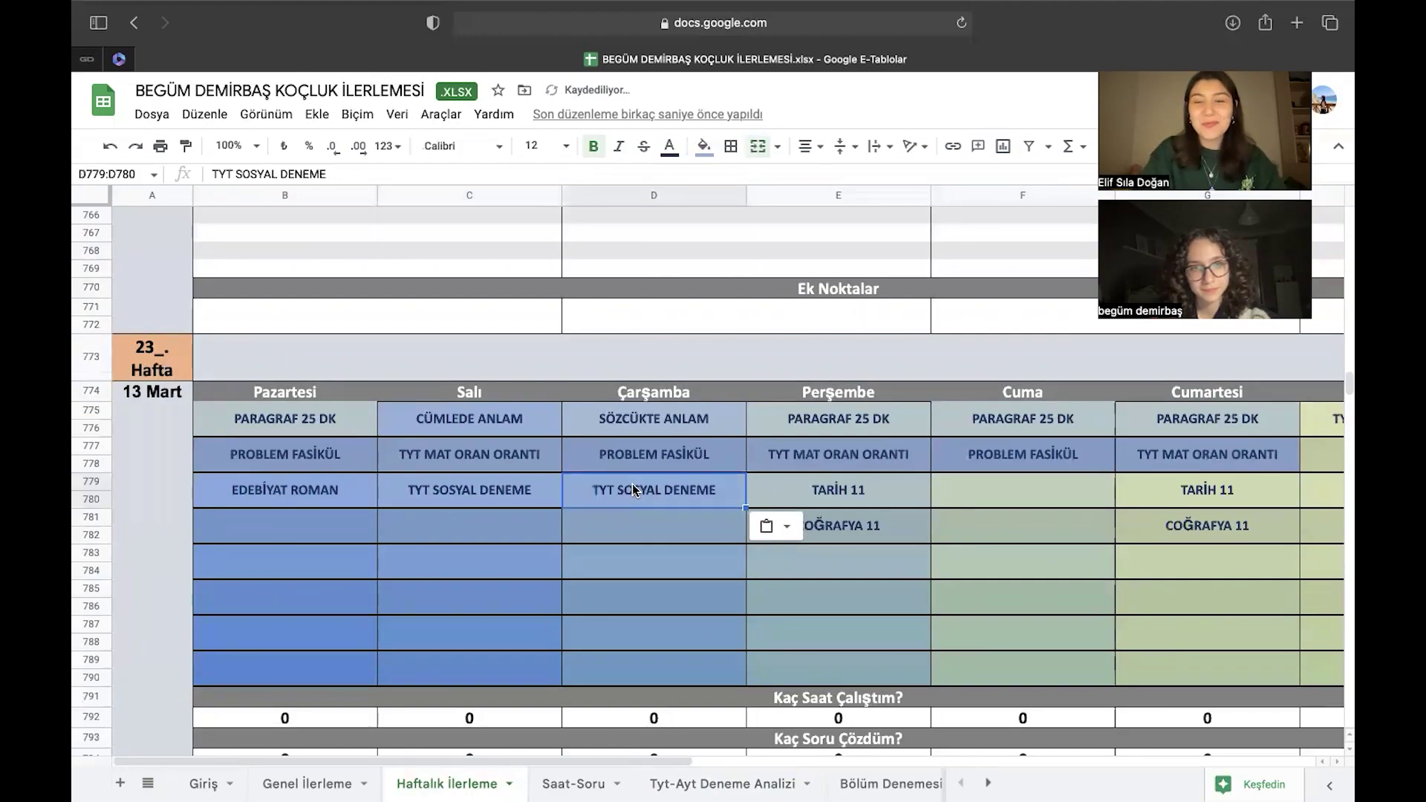
left_click(948, 493)
key("ctrl+v")
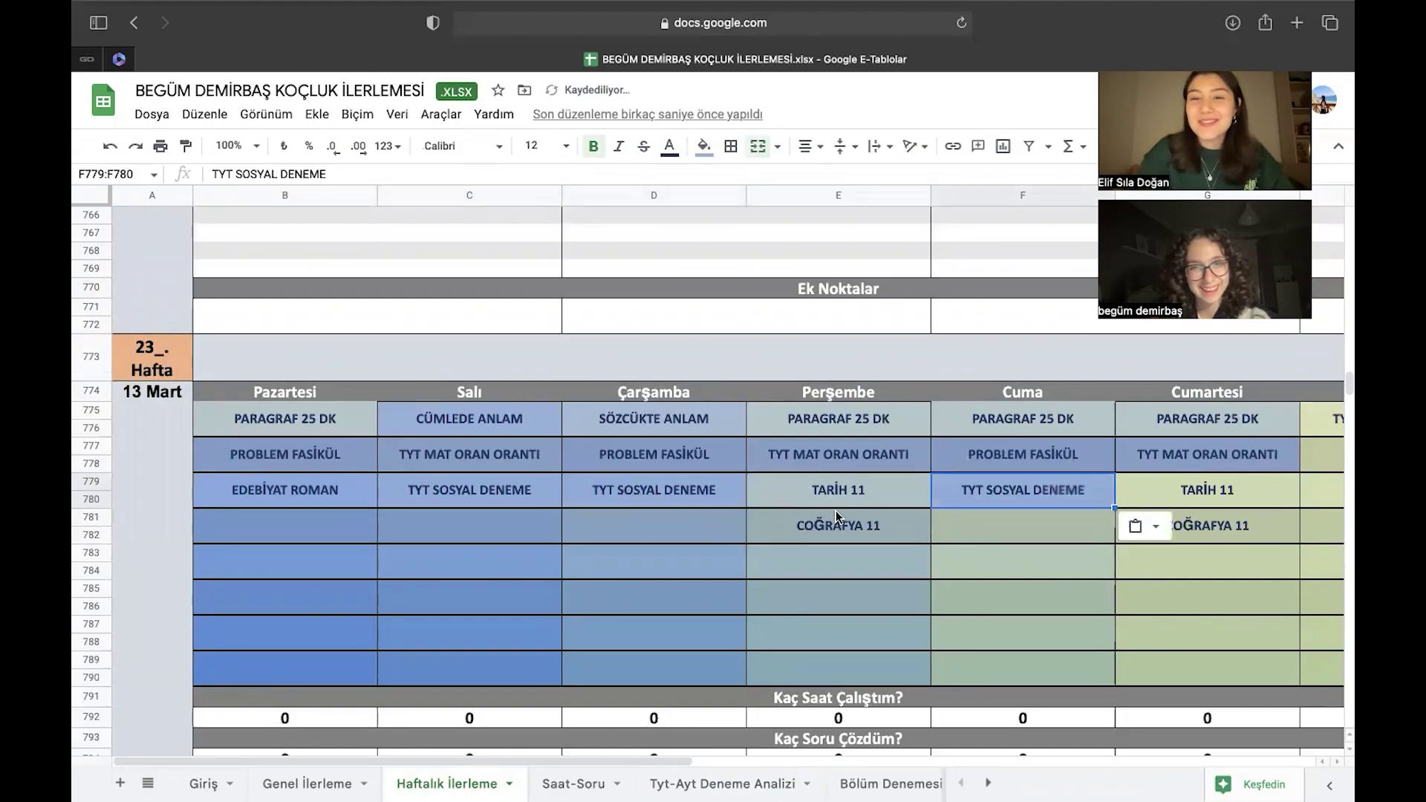
left_click(716, 574)
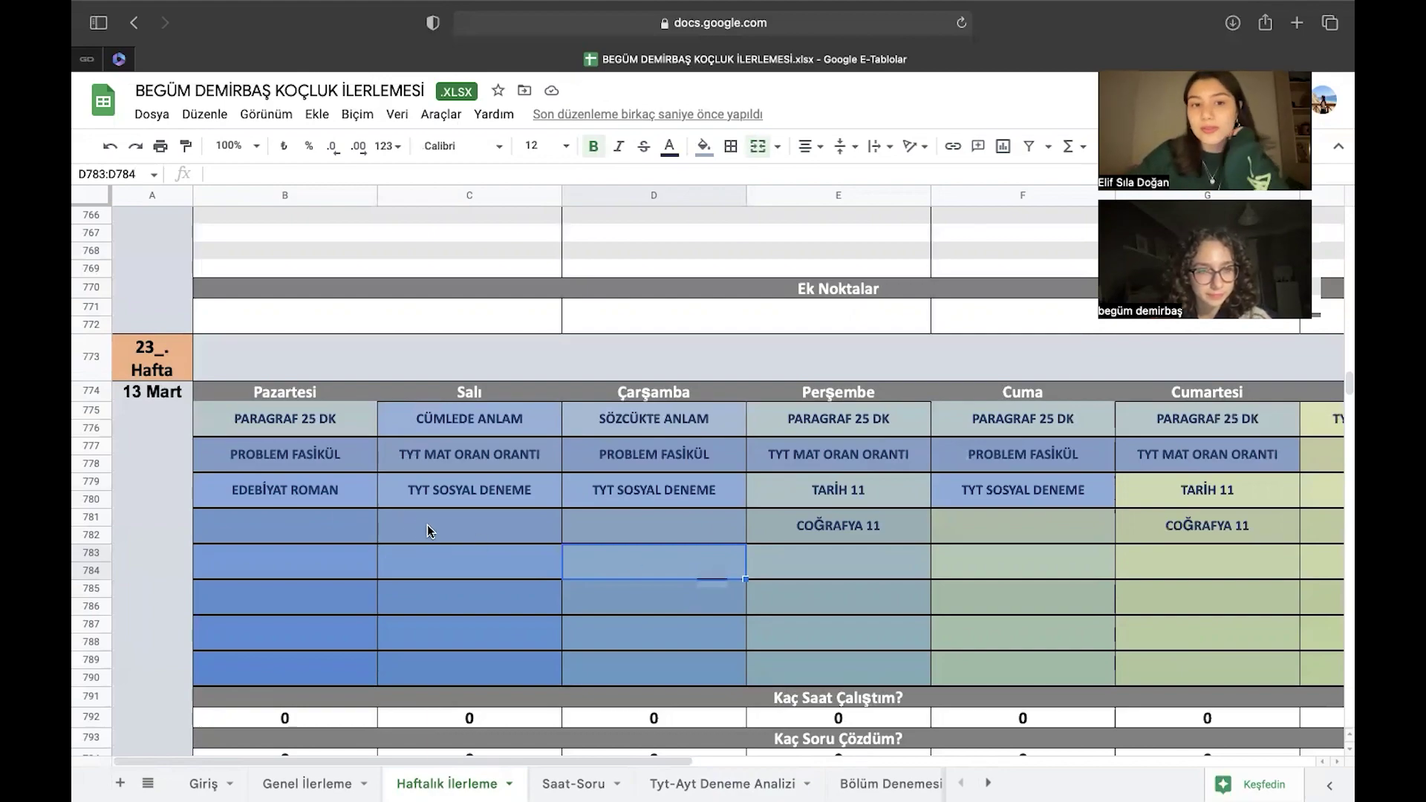
scroll(292, 537, "up", 1)
left_click(292, 536)
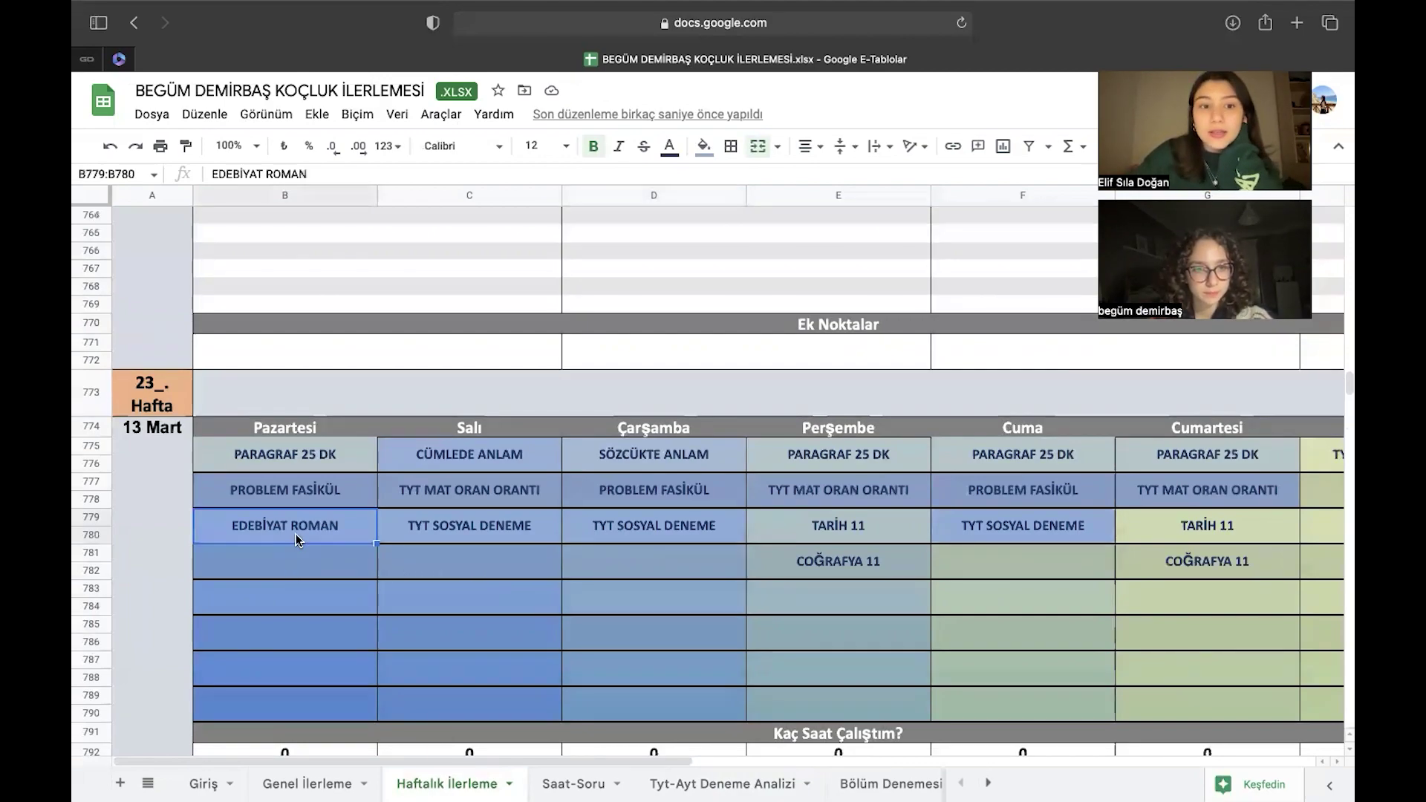
scroll(458, 573, "down", 3)
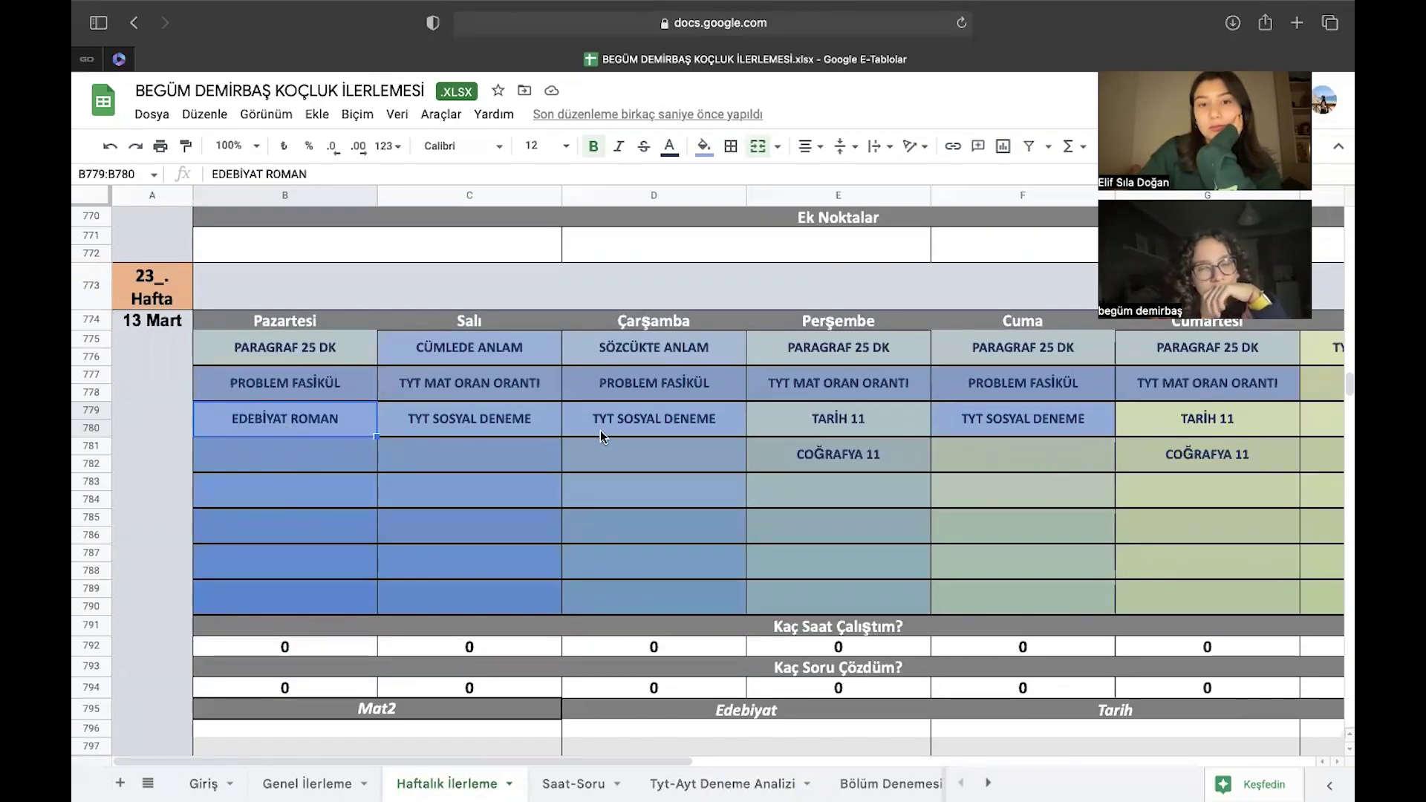
Enter GEOMETRİ YAMUK as the fourth Salı task of the 13 Mart week.
left_click(430, 386)
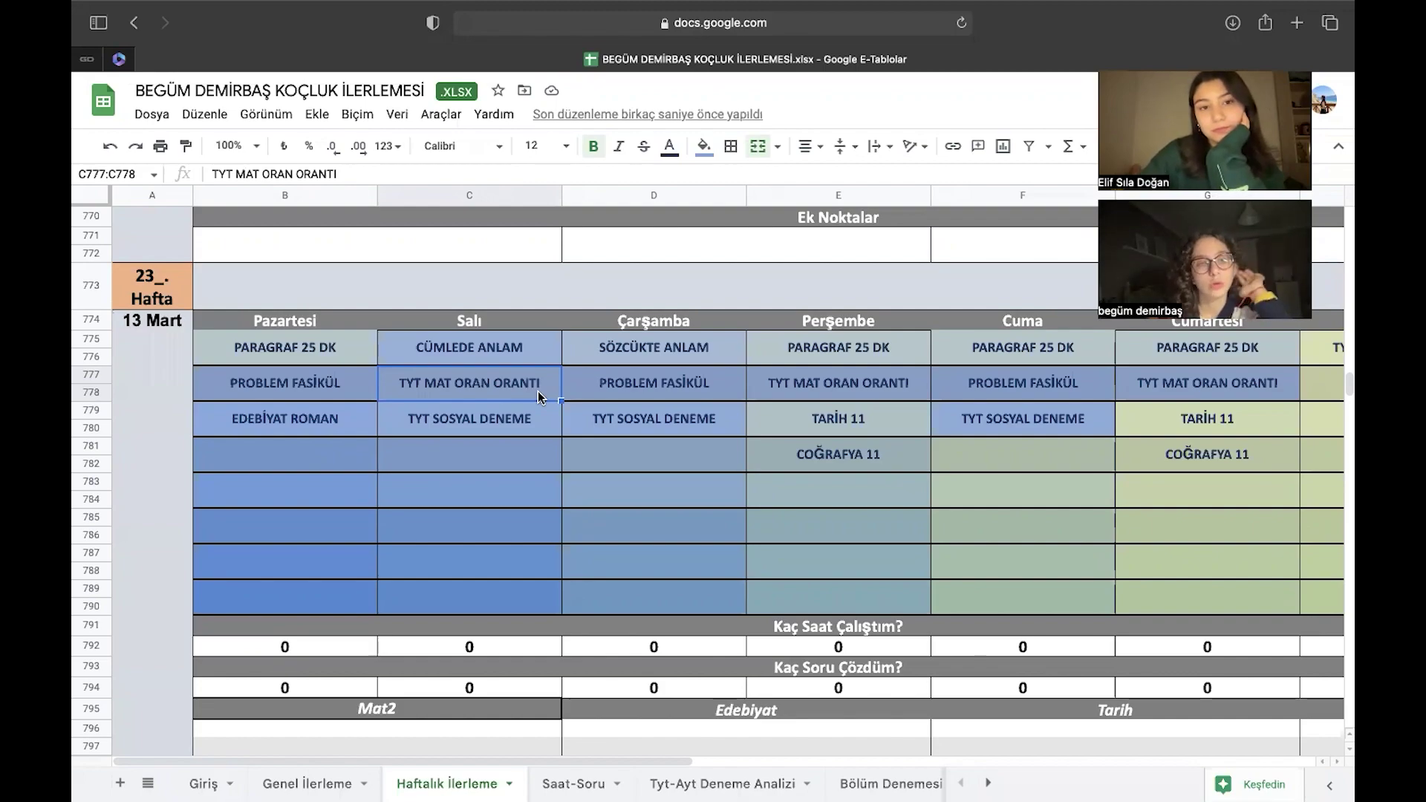
left_click(498, 448)
type("GEOMETRİ")
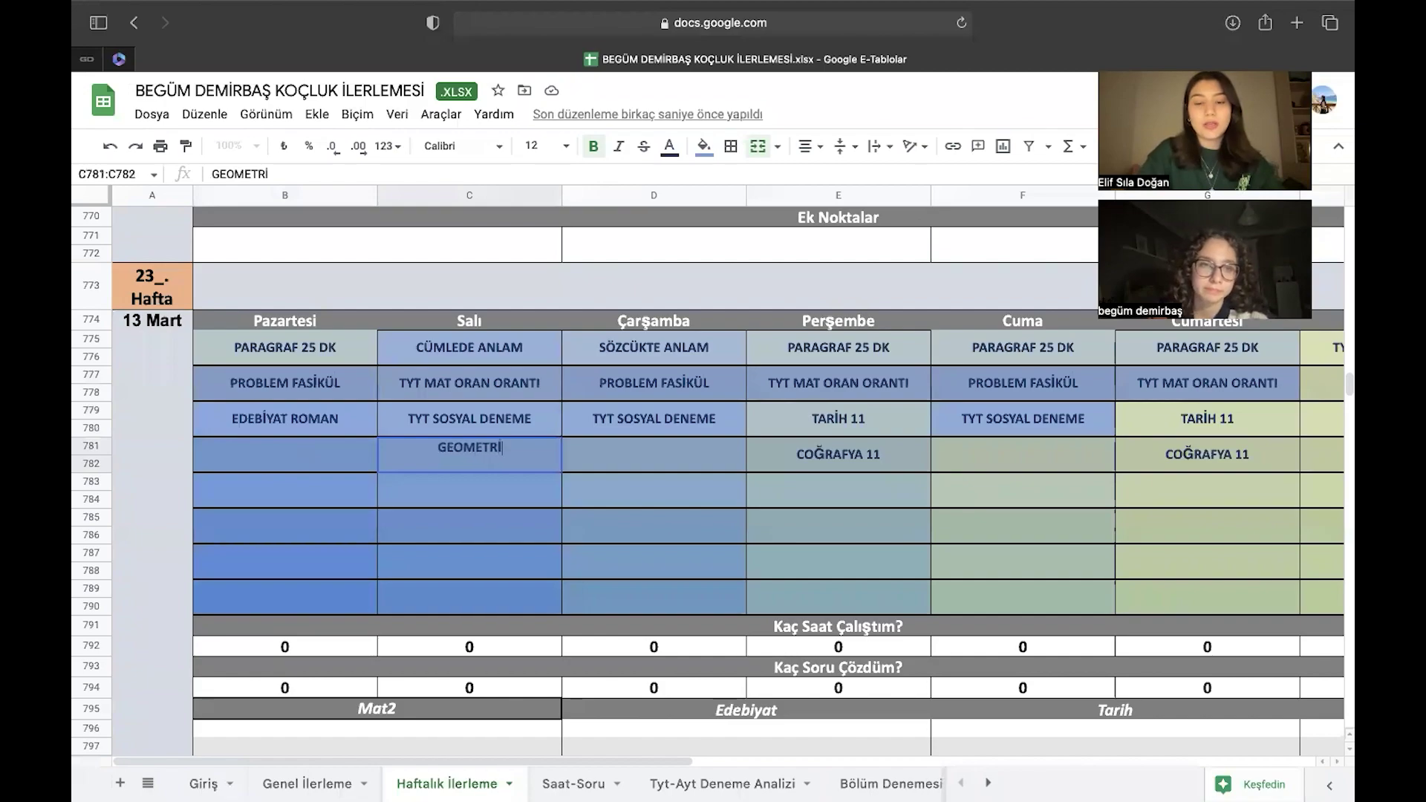
key("Return")
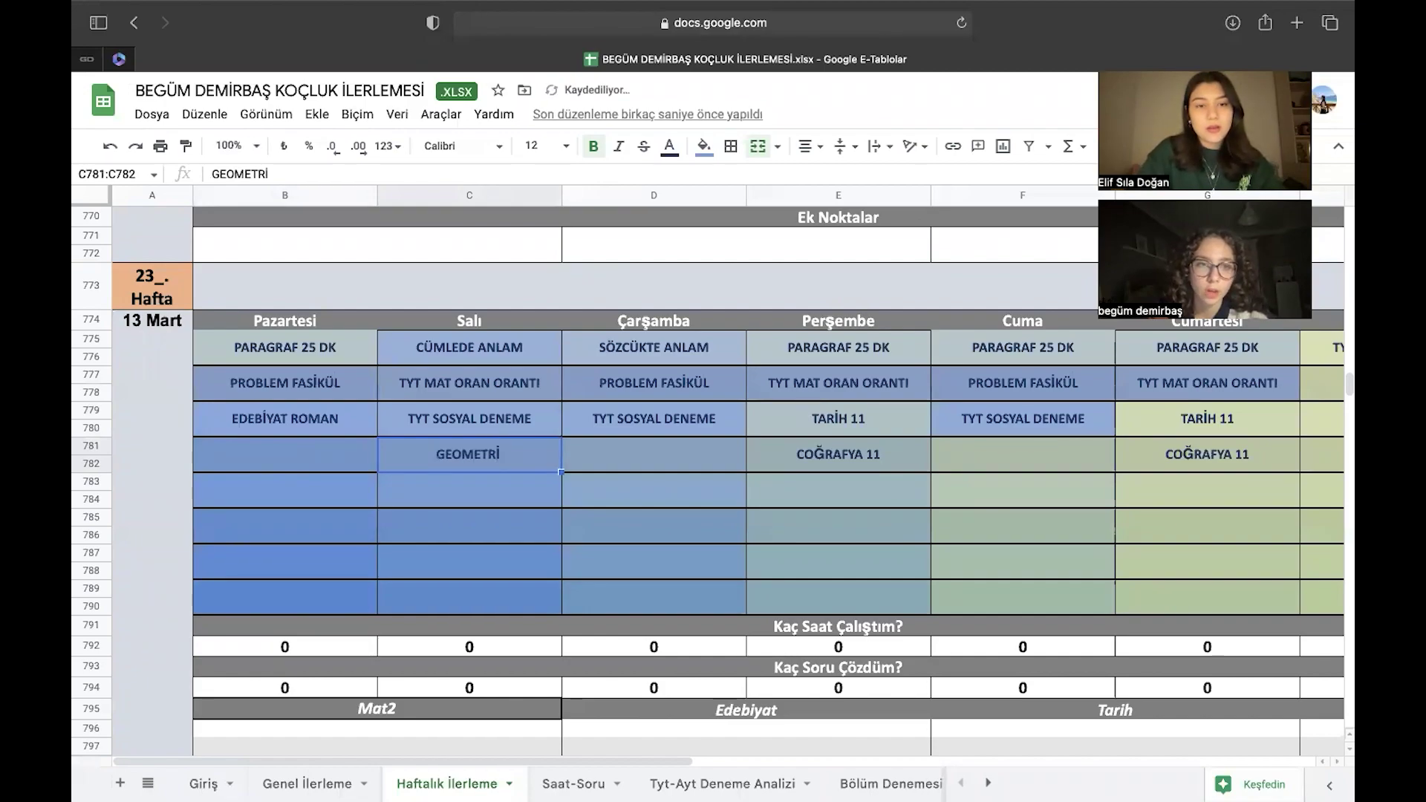
double_click(519, 466)
type("YAMUK")
key("Return")
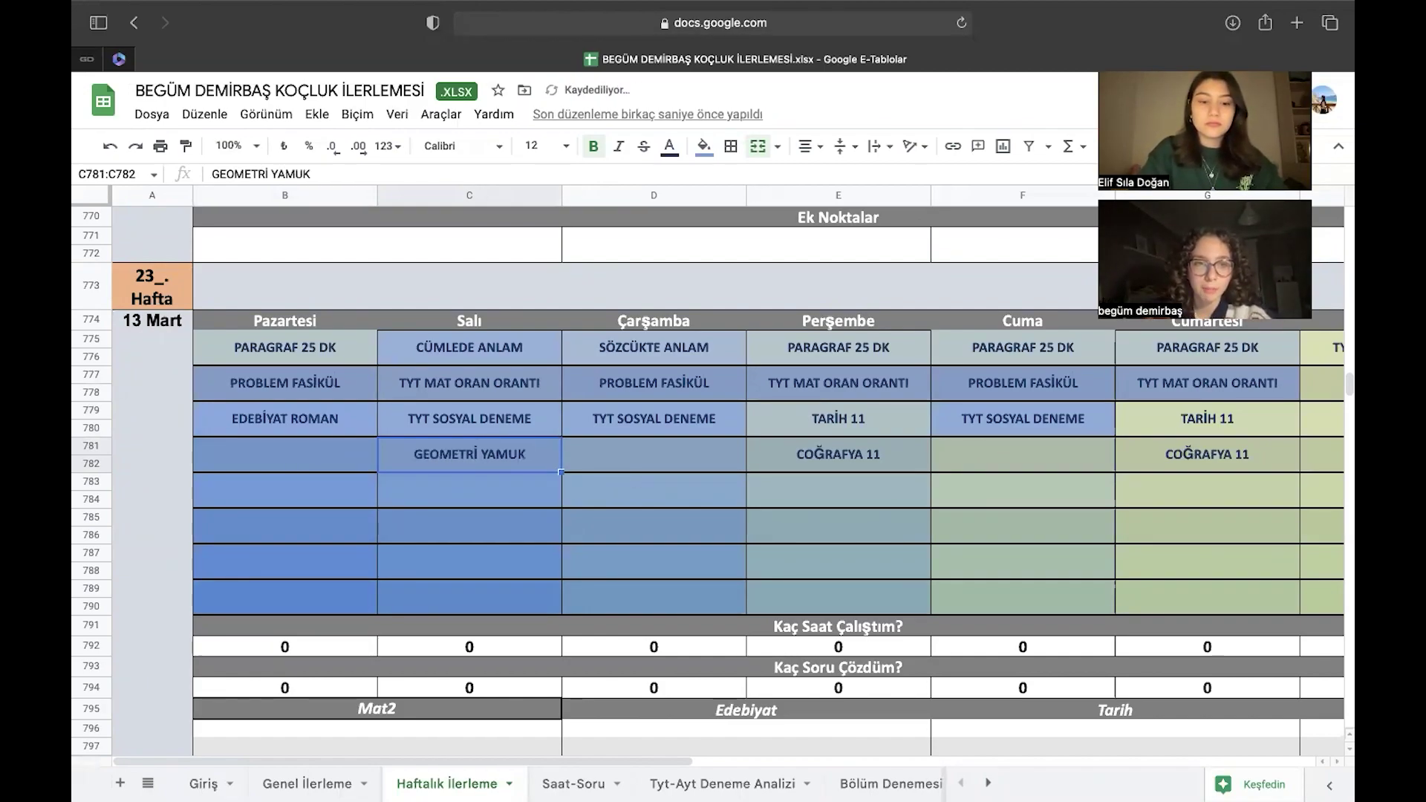
Enter GEOMETRİ YAMUK as the fifth task for both Perşembe and Cumartesi in the 13 Mart week.
left_click(868, 492)
type("GEOMETRİ YAMUK")
left_click(1232, 492)
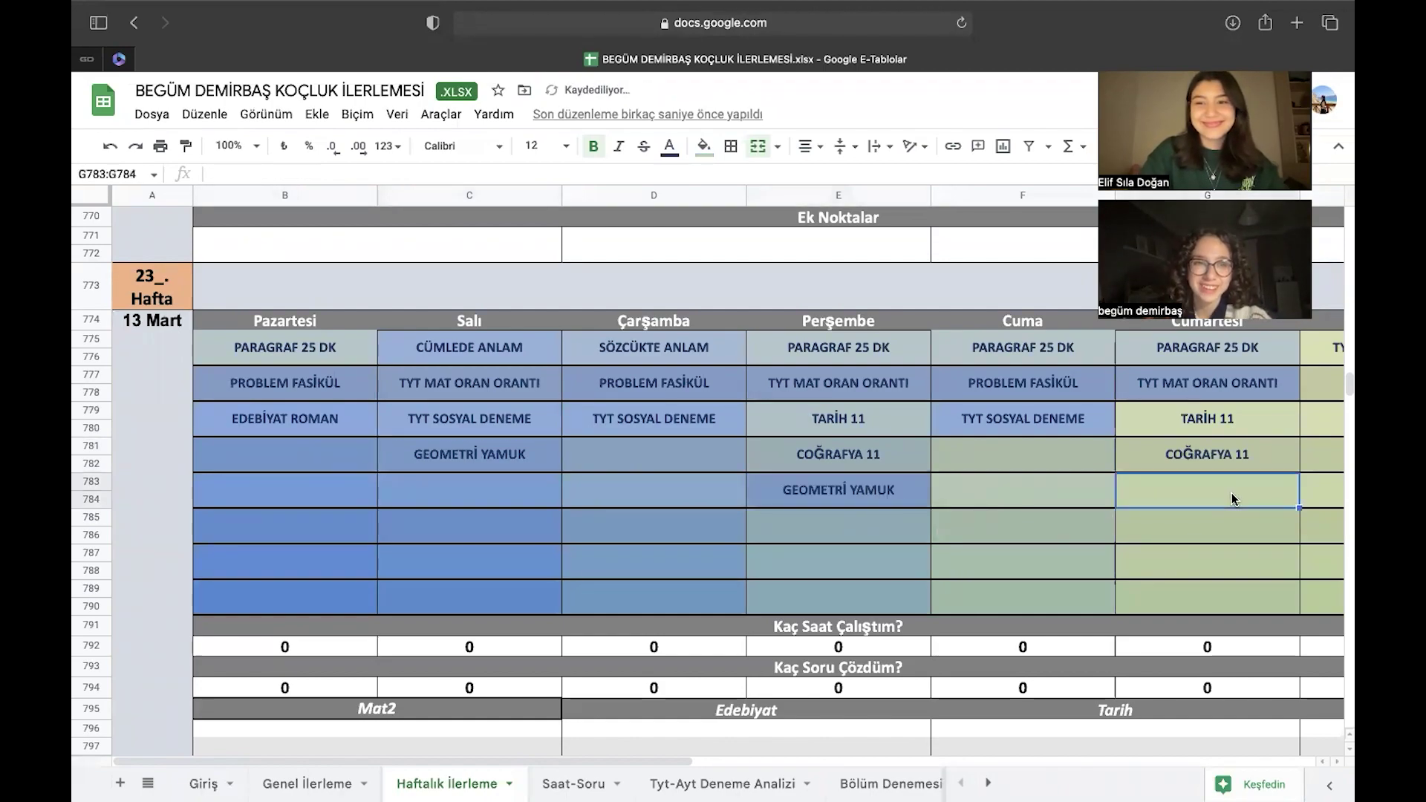
type("GEOMETRİ YAMUK")
left_click(984, 536)
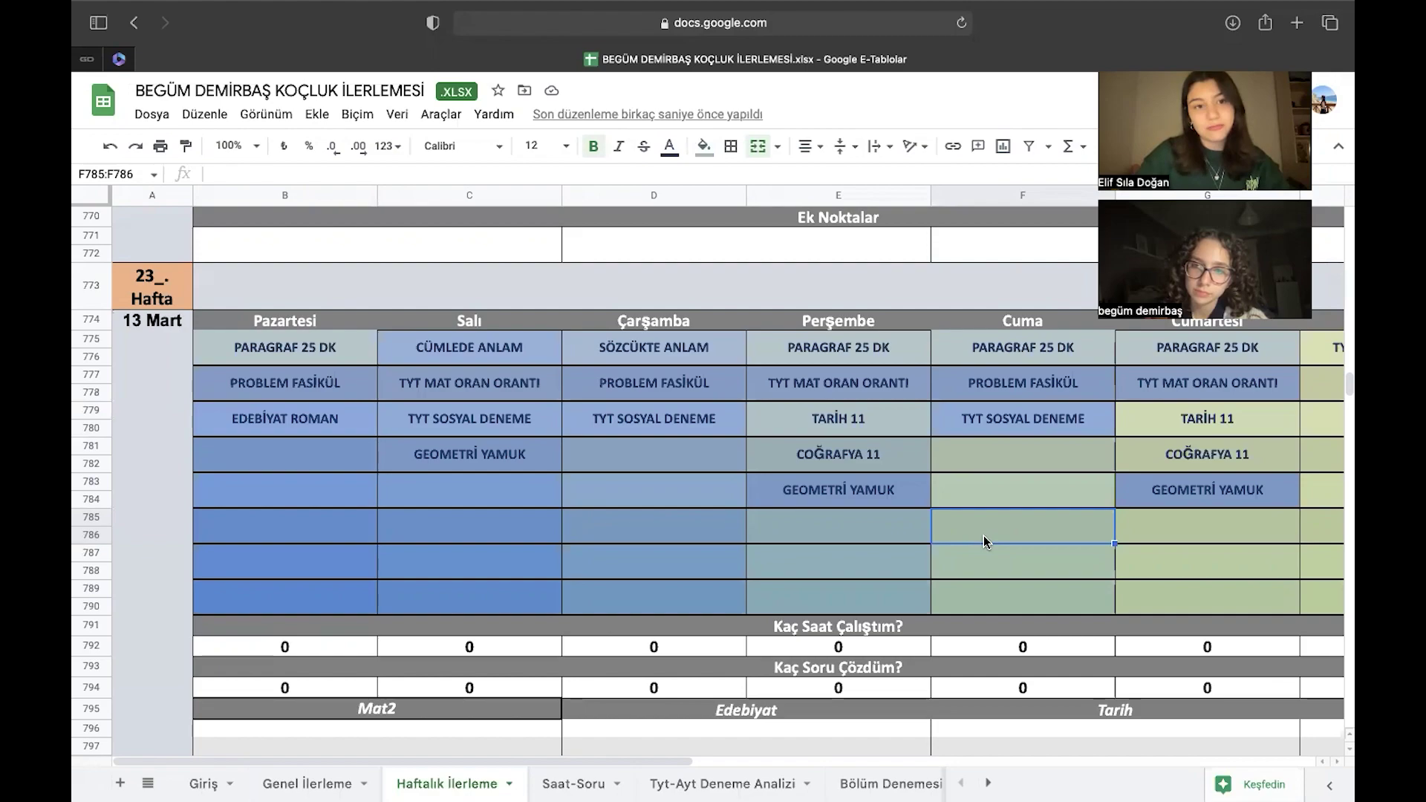
Enter AYT MAT 3 ADIM as the fourth Pazartesi task of the 13 Mart week.
left_click(349, 461)
type("AYT ")
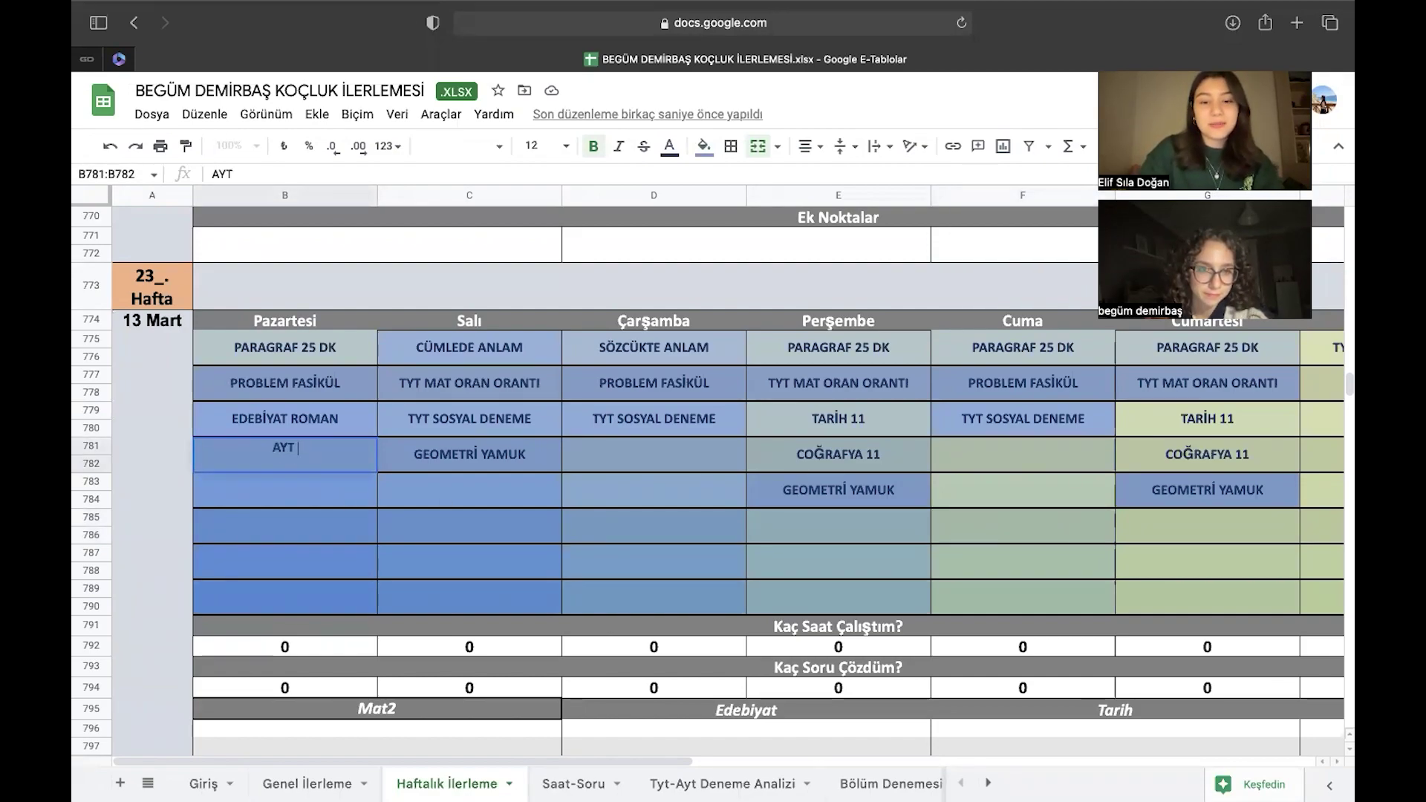
type("MAT 3 A")
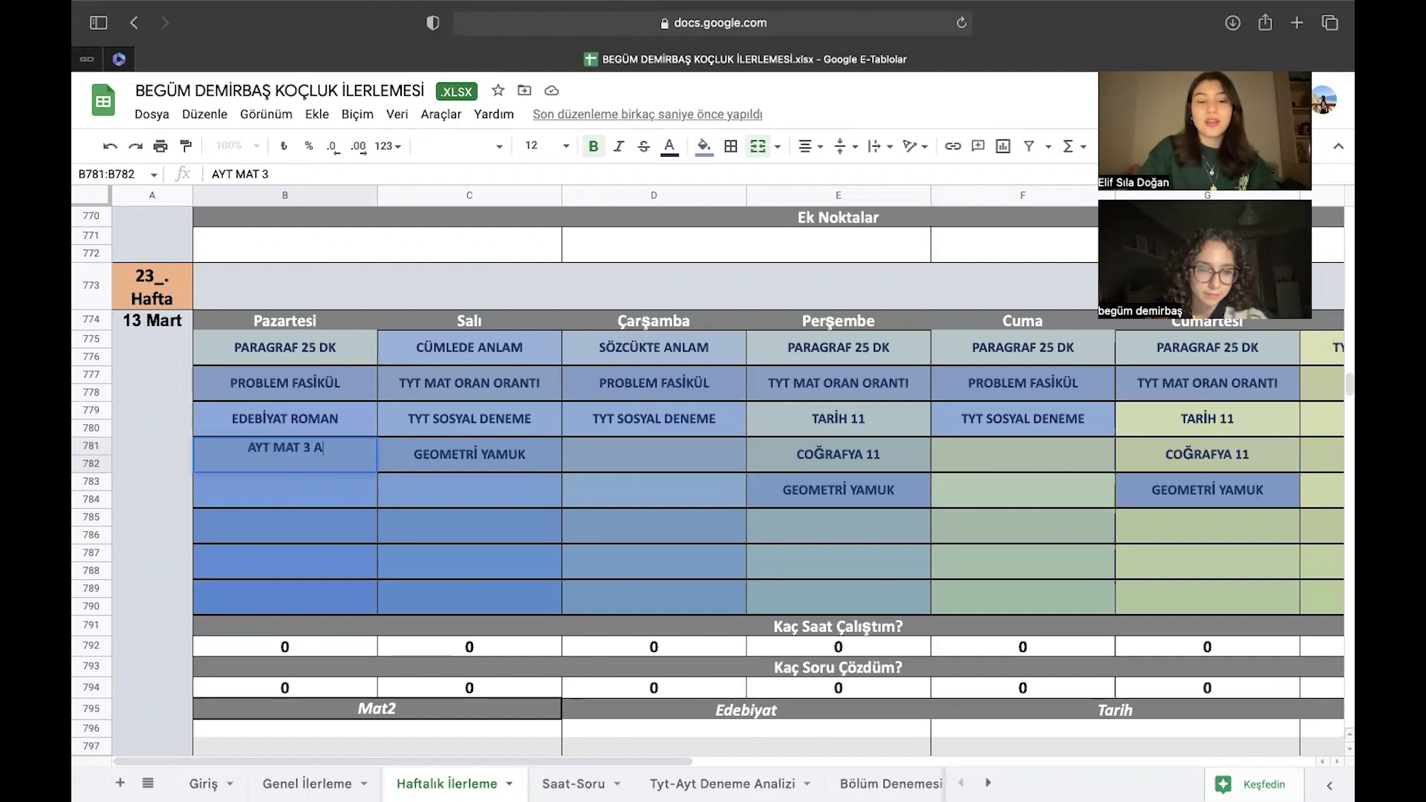
type("DIM")
key("Return")
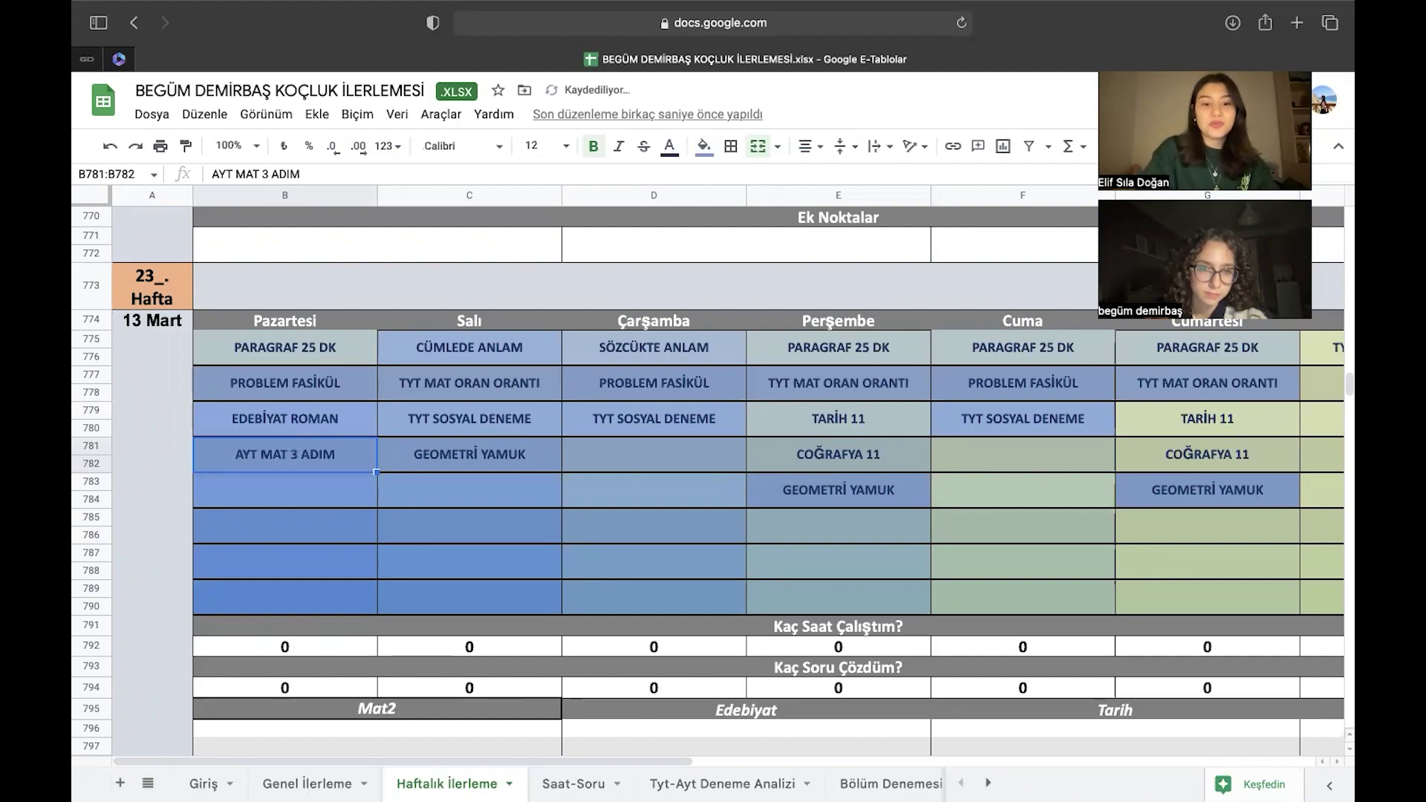
Copy Pazartesi's AYT MAT 3 ADIM task into Salı's fifth, Çarşamba's fourth and Perşembe's sixth task slots in the 13 Mart week.
left_click(495, 487)
key("ctrl+c")
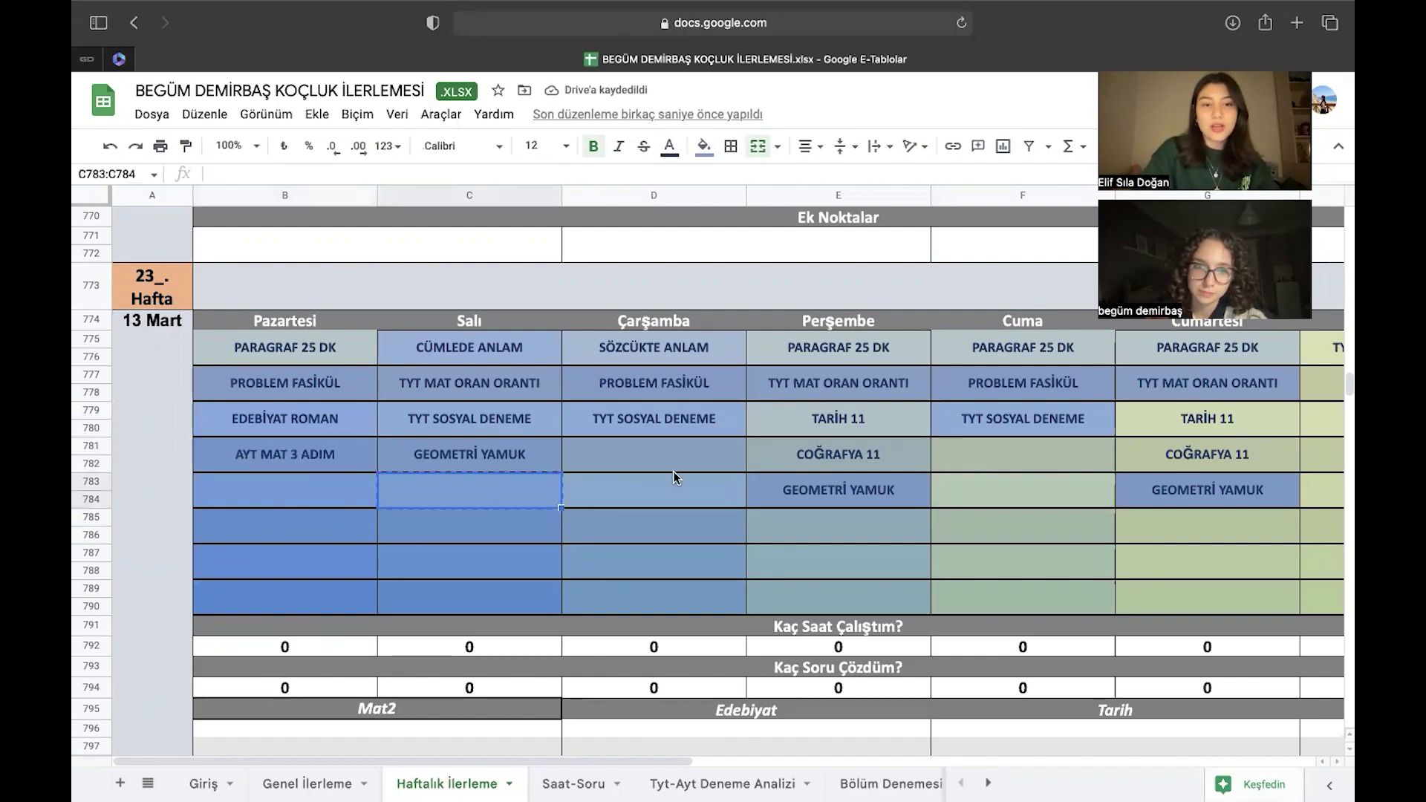
left_click(328, 452)
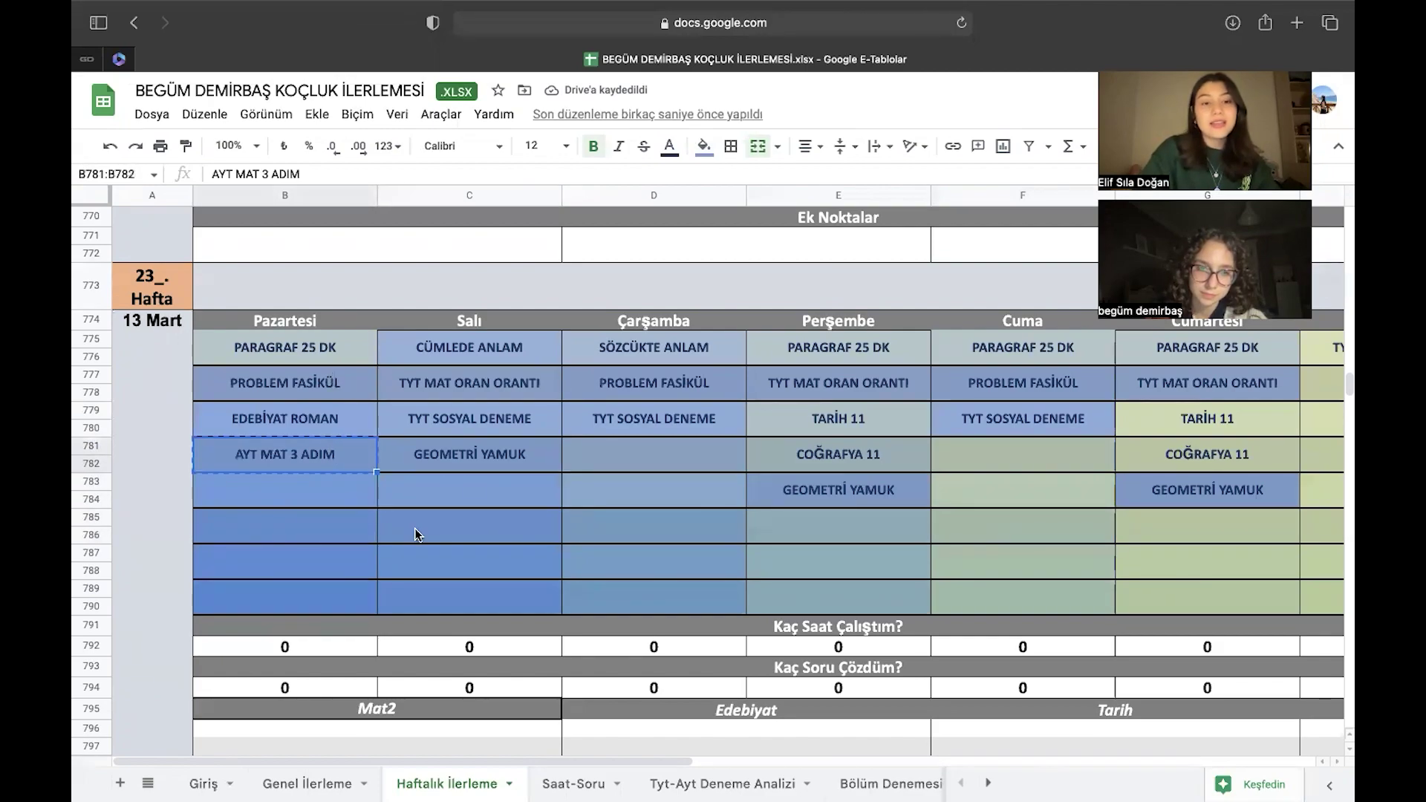
left_click(417, 496)
key("ctrl+v")
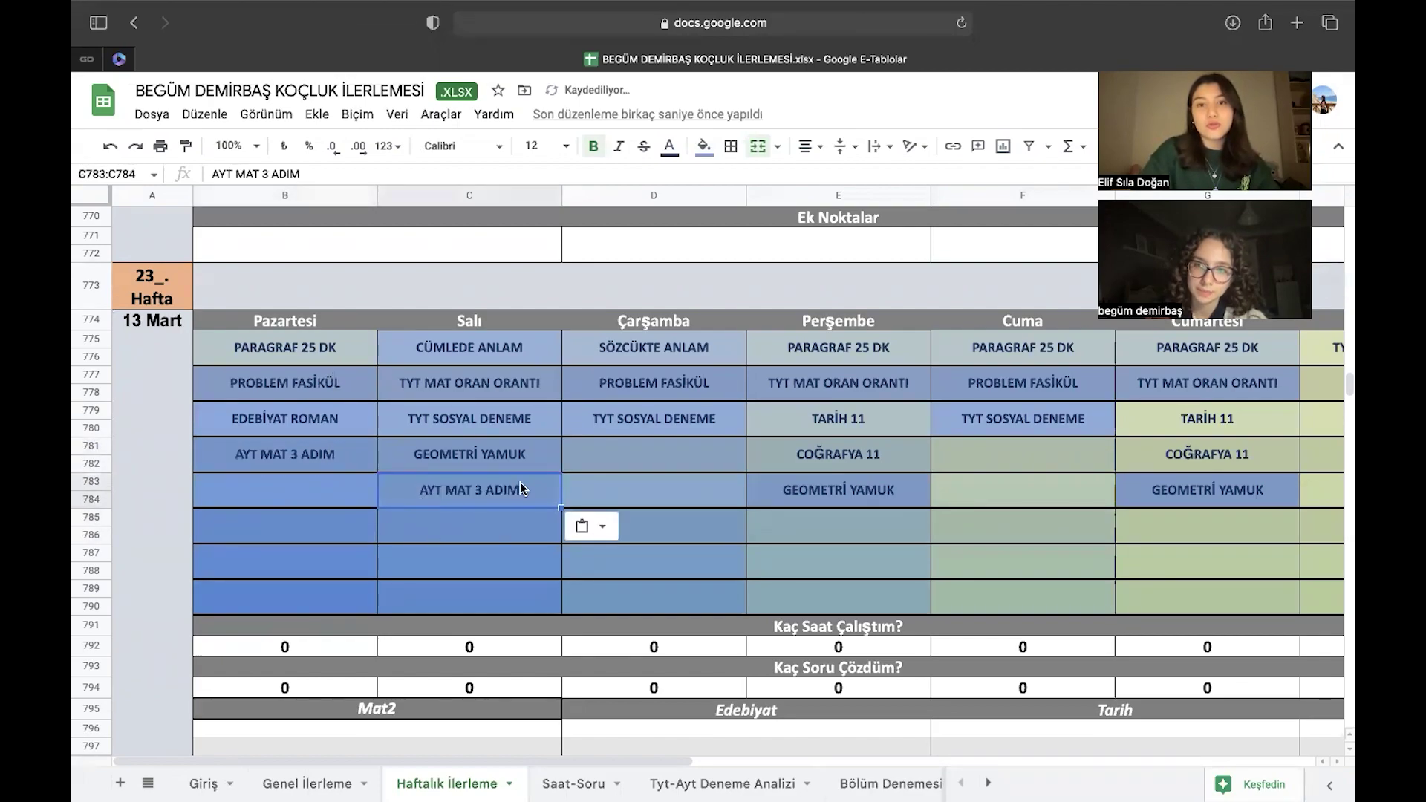
left_click(583, 452)
key("ctrl+v")
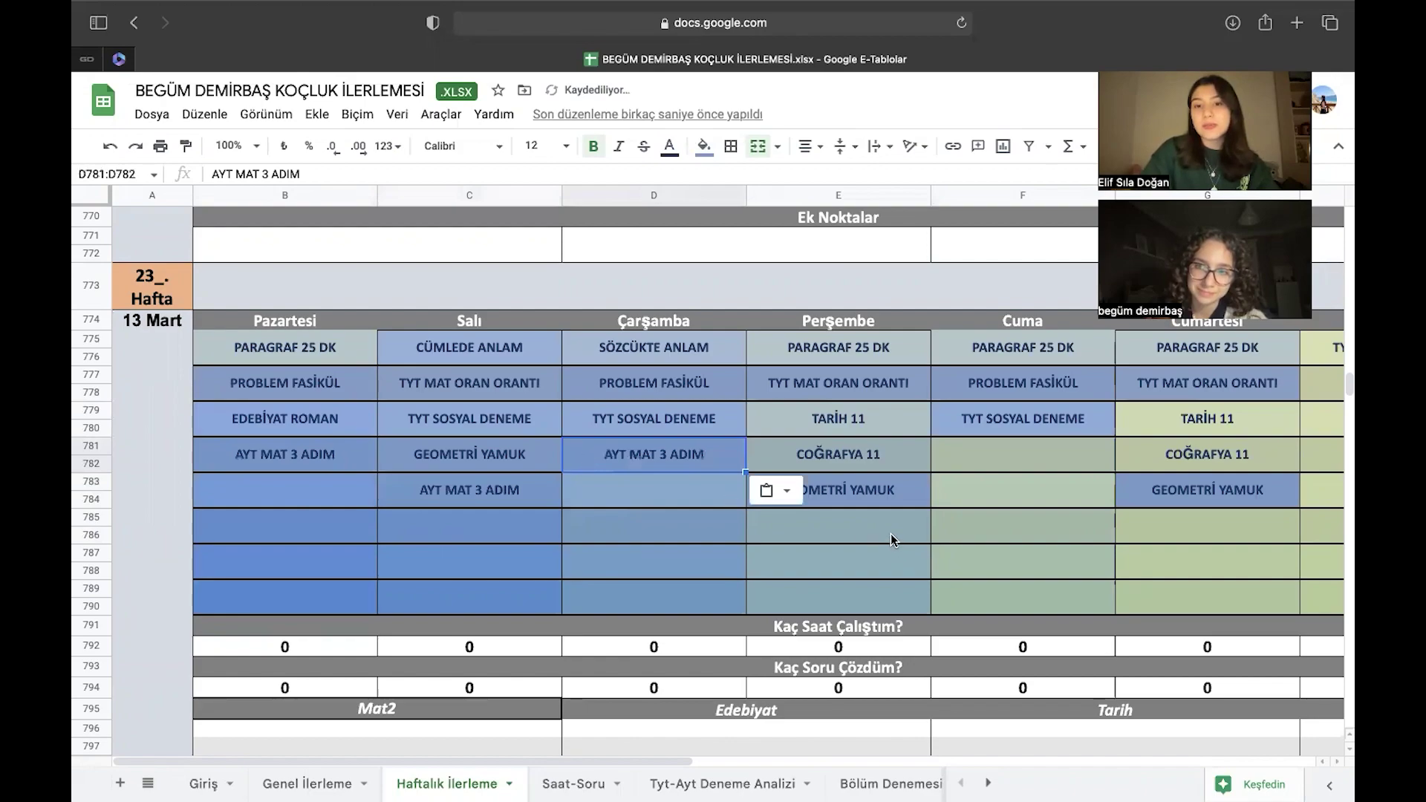
left_click(890, 533)
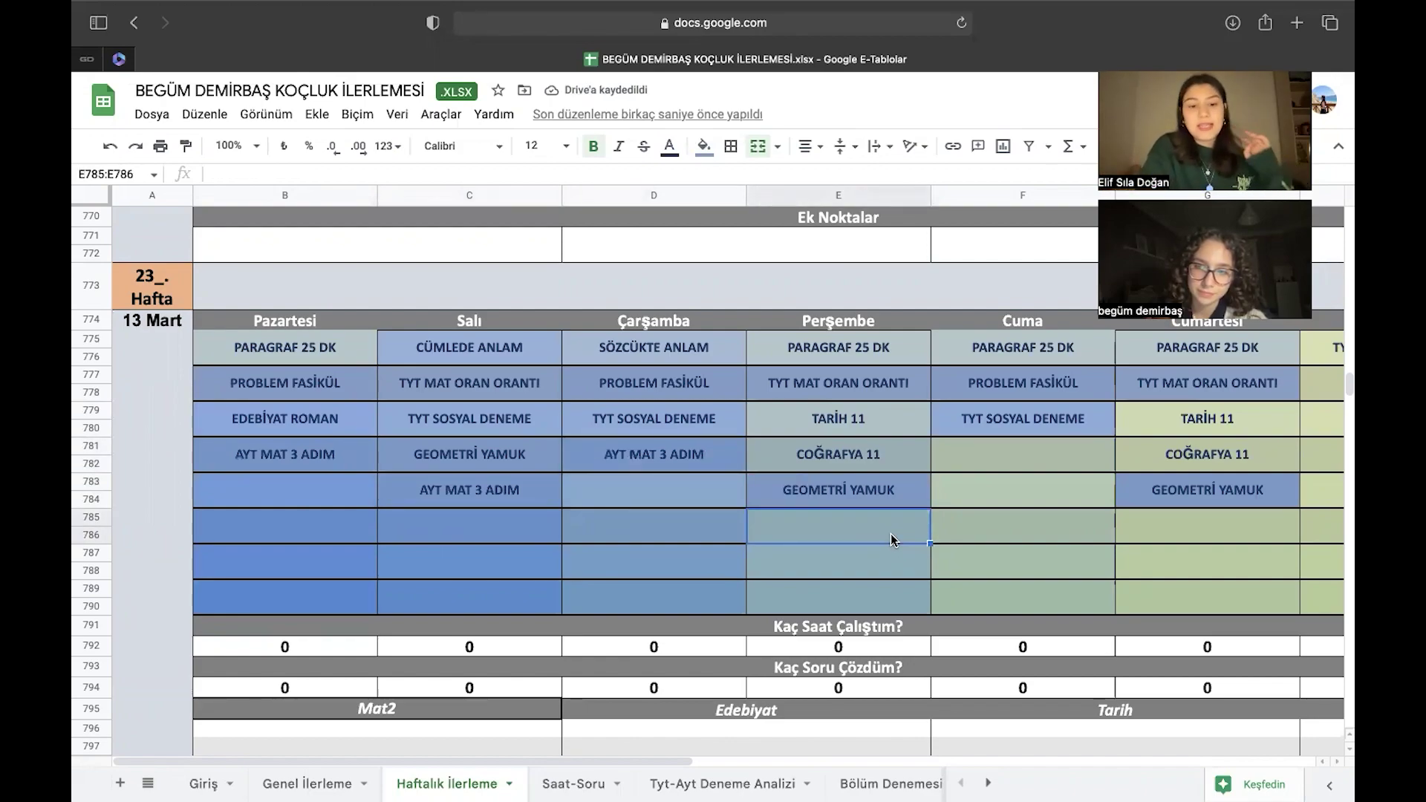
key("ctrl+v")
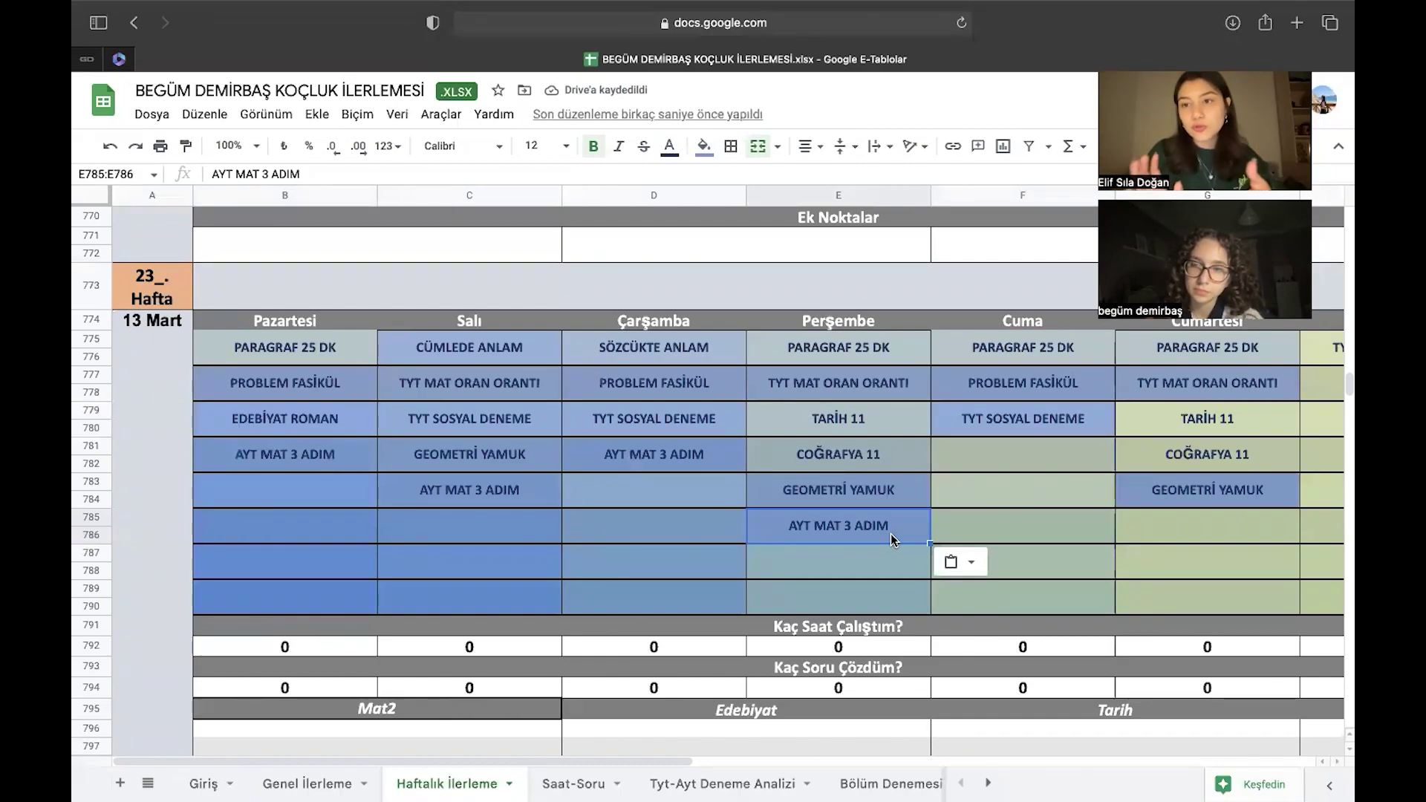
Add the copied AYT MAT 3 ADIM task as Cuma's fourth and Cumartesi's sixth task in the 13 Mart week.
left_click(634, 450)
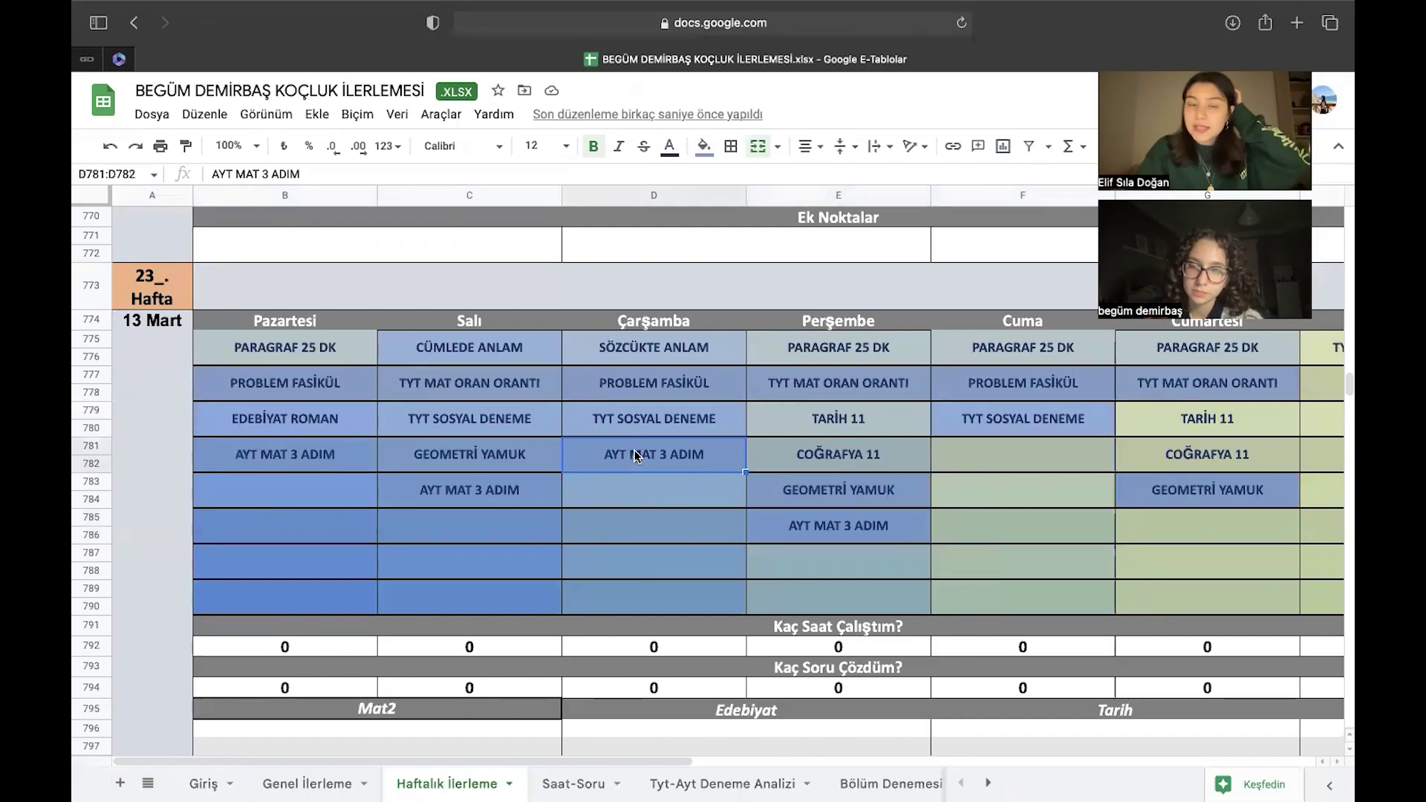
left_click(807, 539)
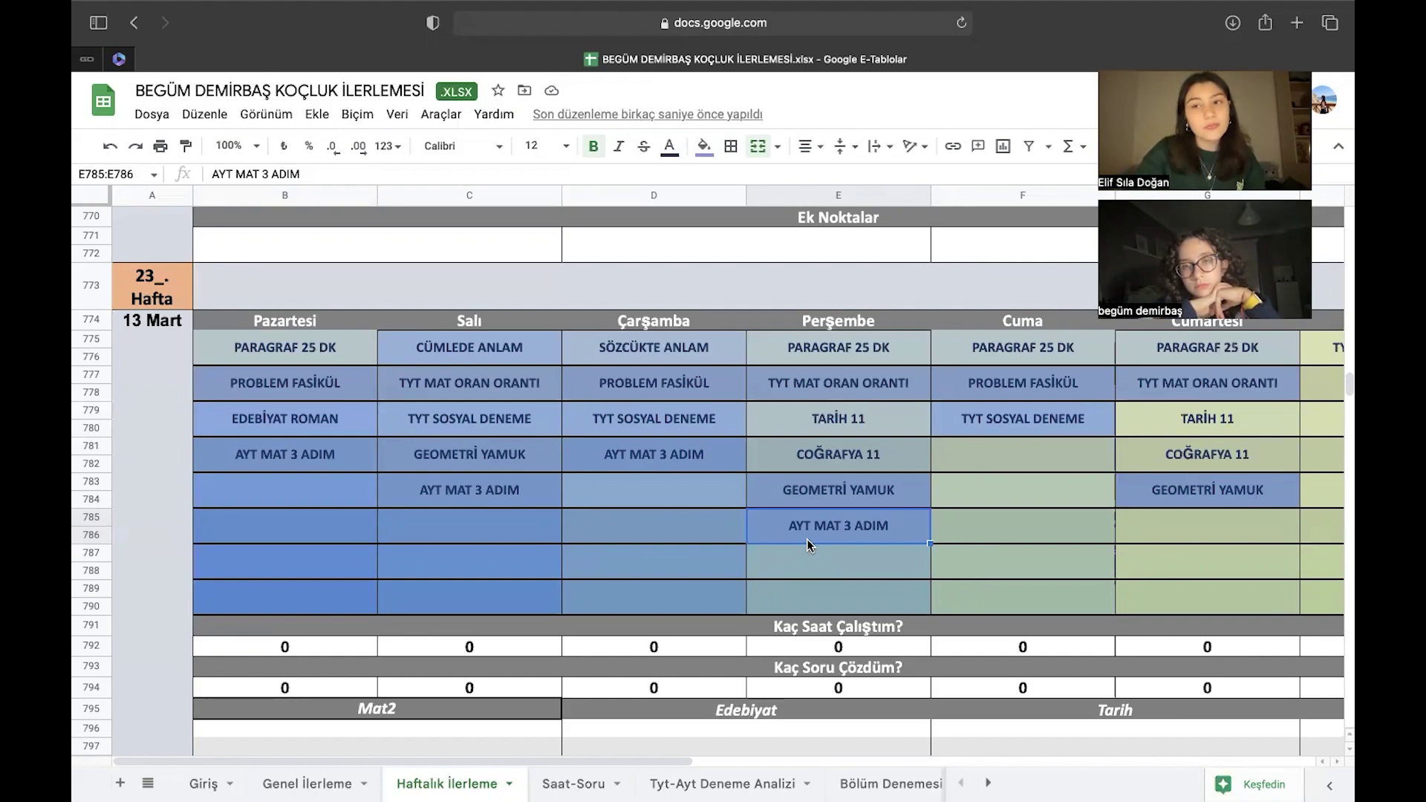
left_click(989, 465)
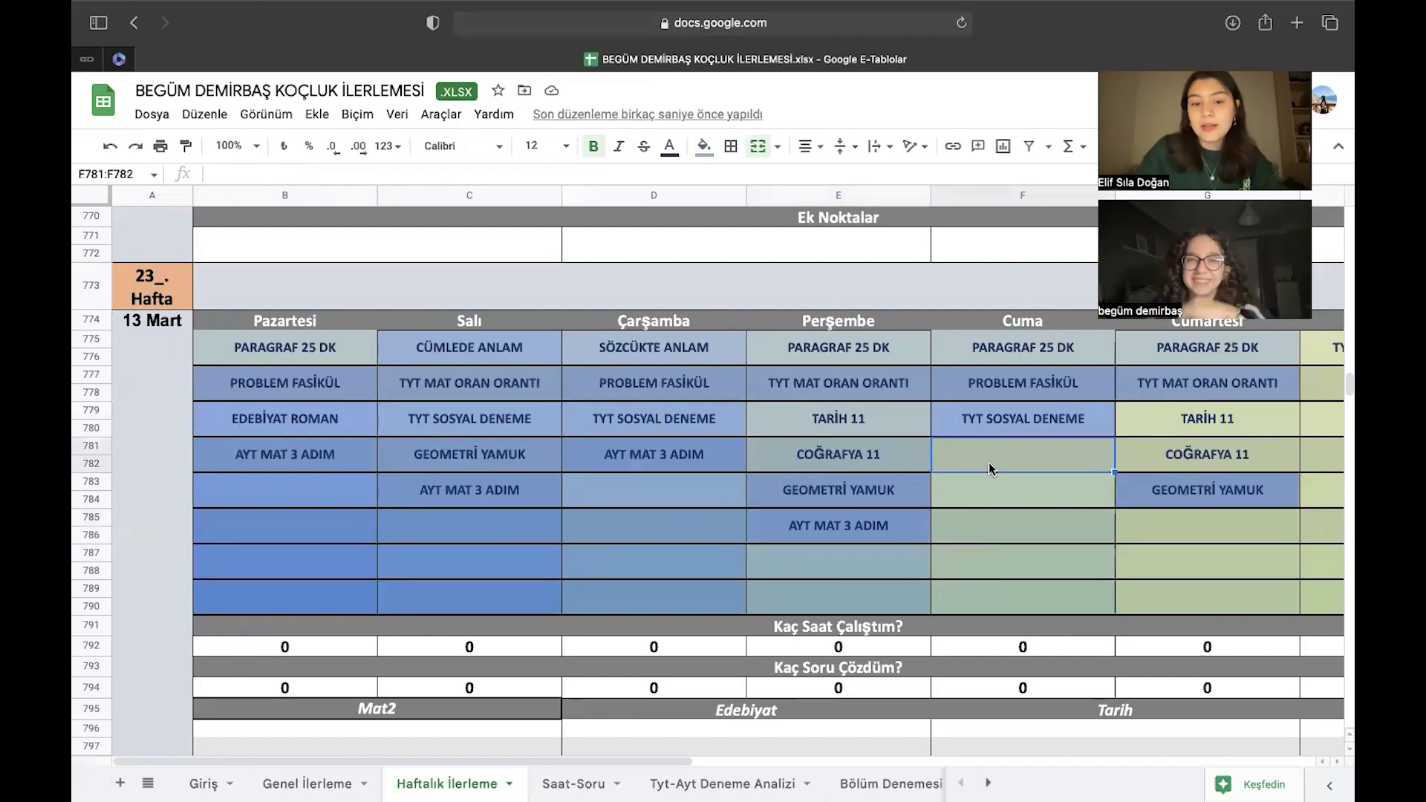
key("ctrl+v")
left_click(1241, 524)
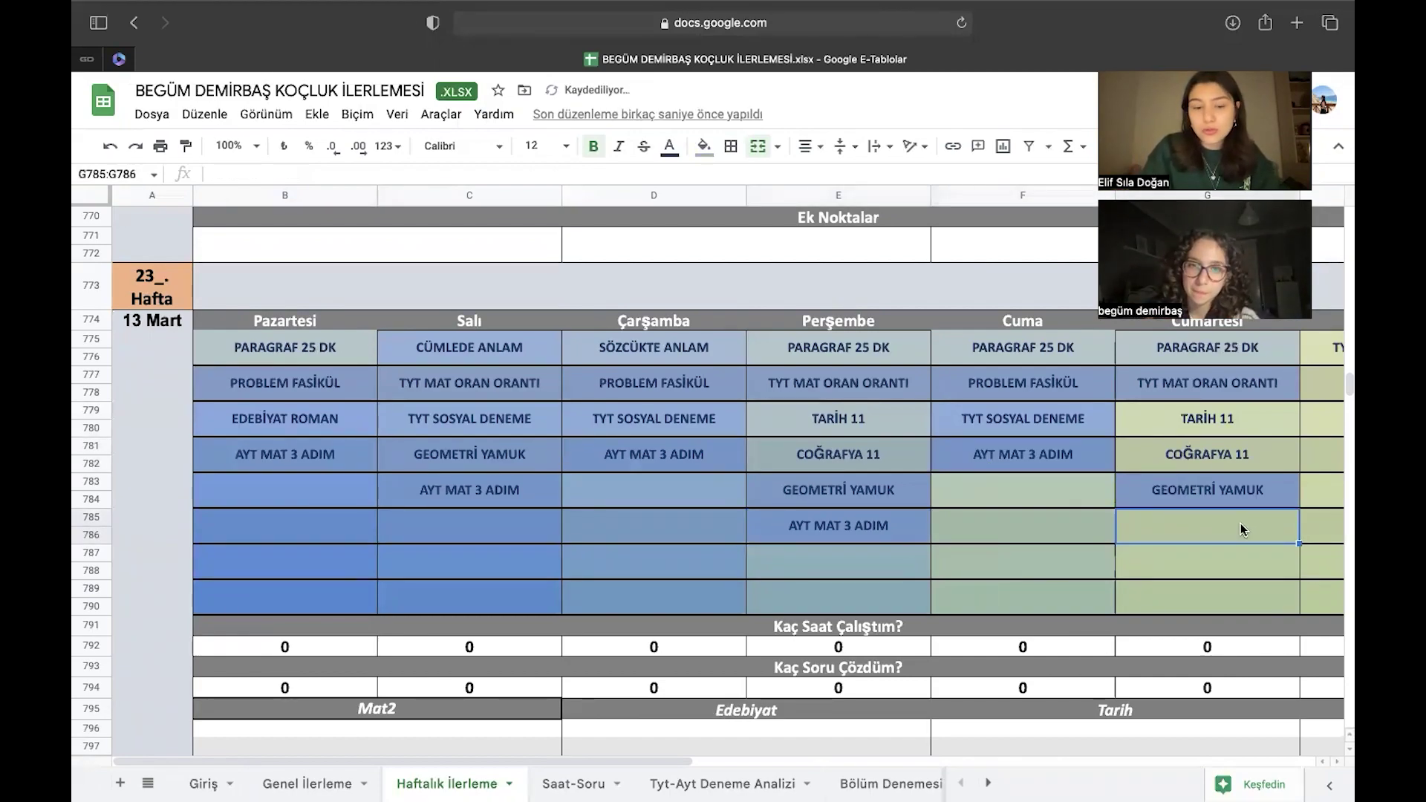
key("ctrl+v")
left_click(1068, 546)
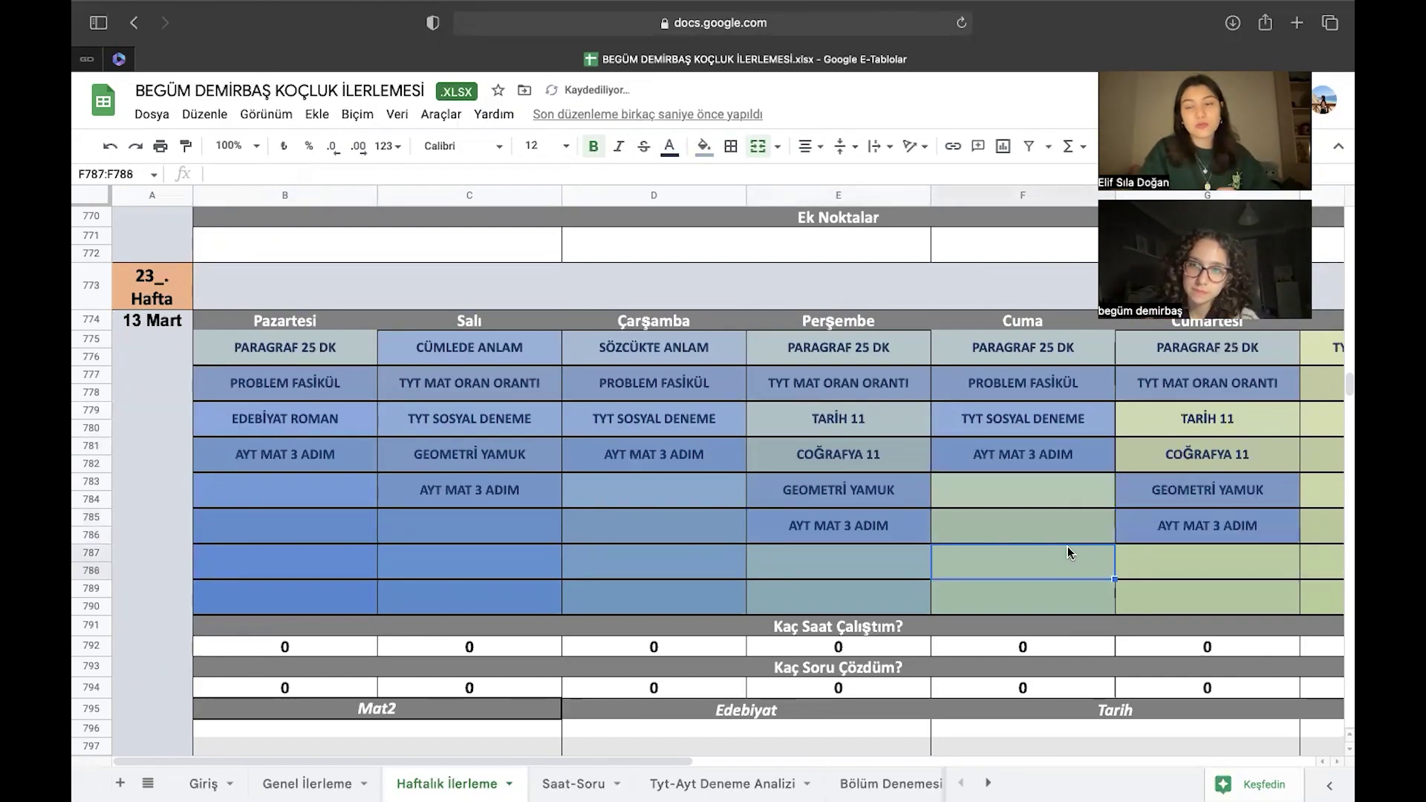